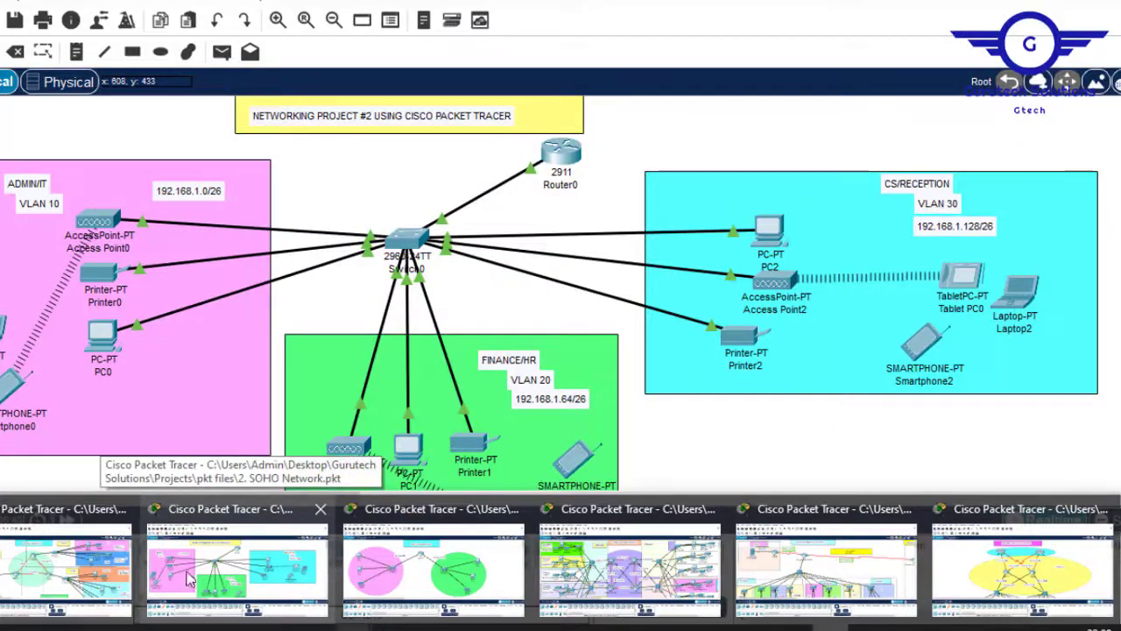
- Bring the Simple Networking Project window, with its 2911 router and ACCOUNTS/DELIVERY switches, to the front
{"action": "mouse_move", "coordinate": [48, 567]}
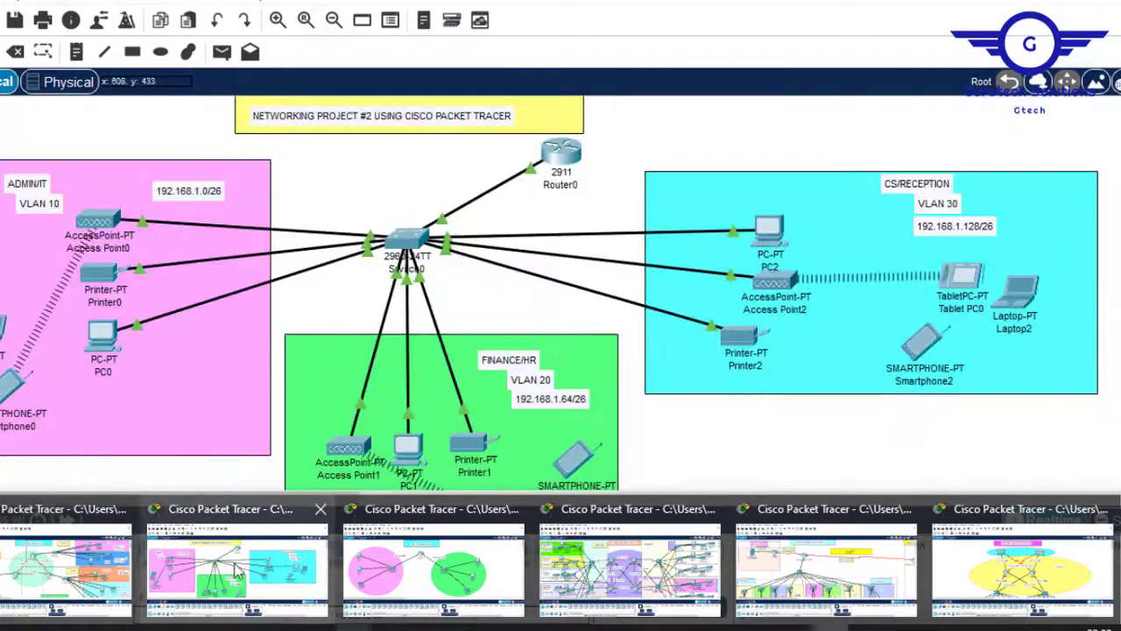
{"action": "mouse_move", "coordinate": [417, 578]}
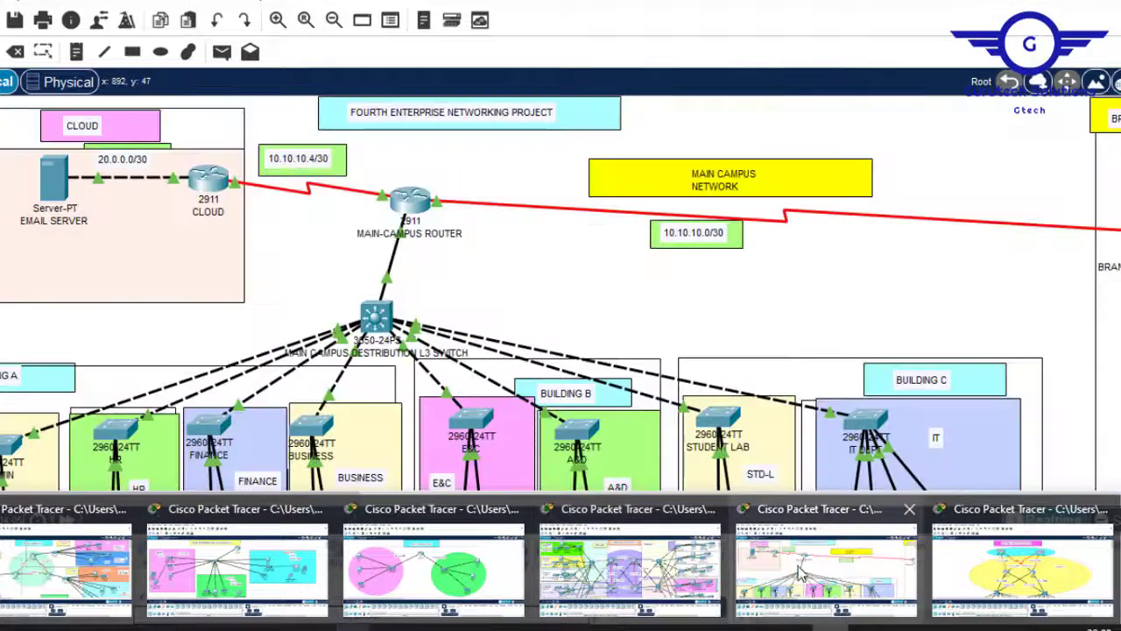
{"action": "mouse_move", "coordinate": [1043, 585]}
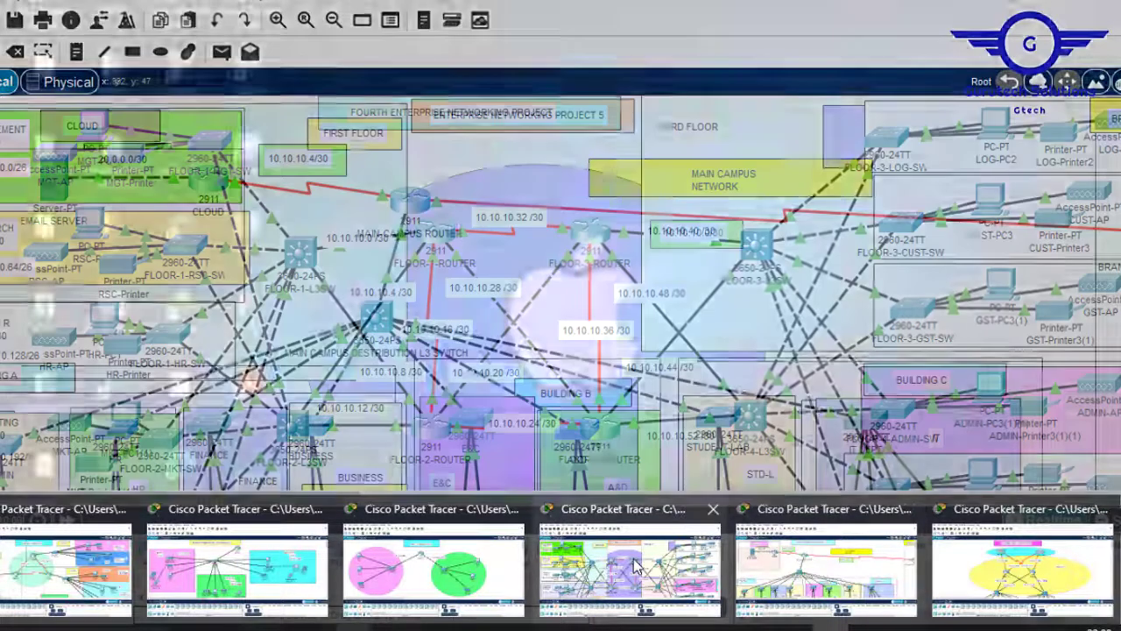
{"action": "mouse_move", "coordinate": [493, 559]}
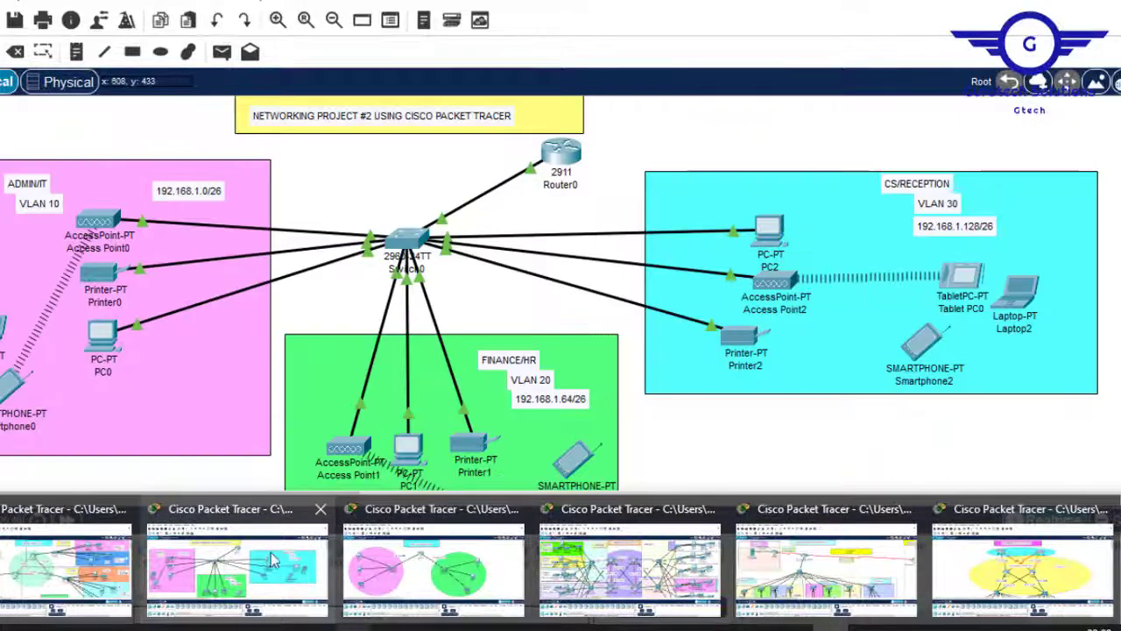
{"action": "mouse_move", "coordinate": [85, 573]}
{"action": "mouse_move", "coordinate": [154, 585]}
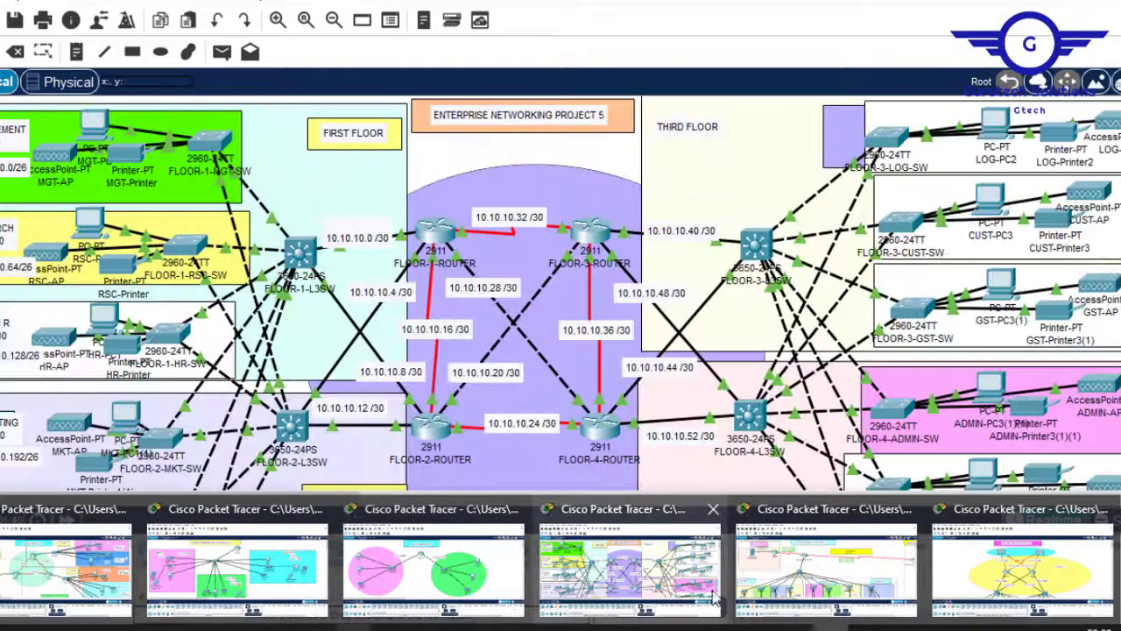
{"action": "mouse_move", "coordinate": [857, 570]}
{"action": "mouse_move", "coordinate": [1009, 563]}
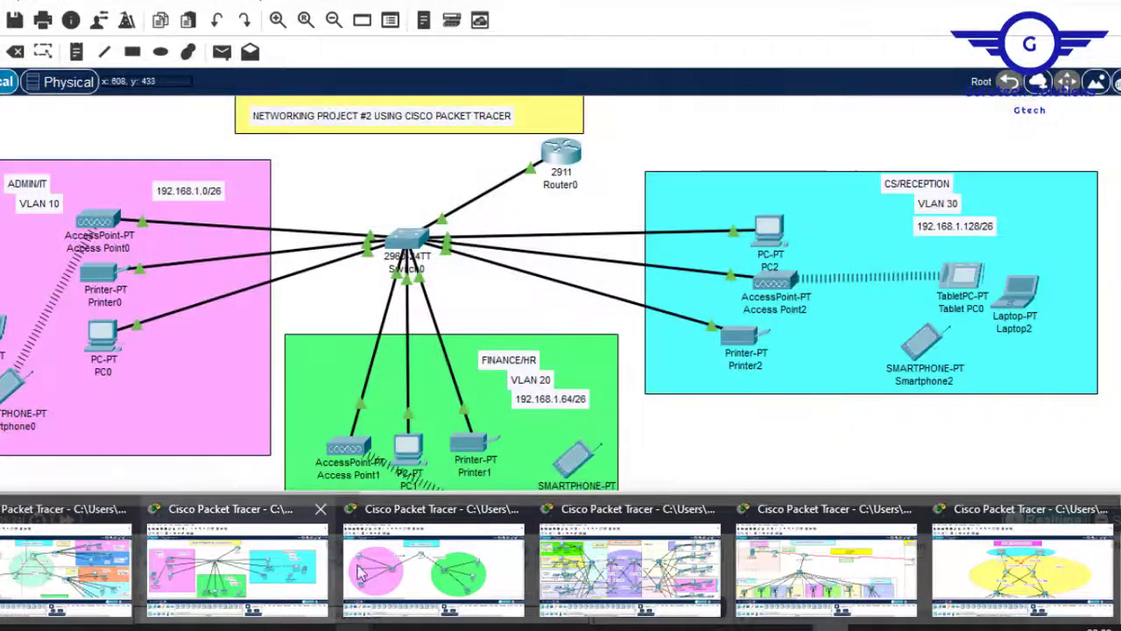
{"action": "mouse_move", "coordinate": [453, 576]}
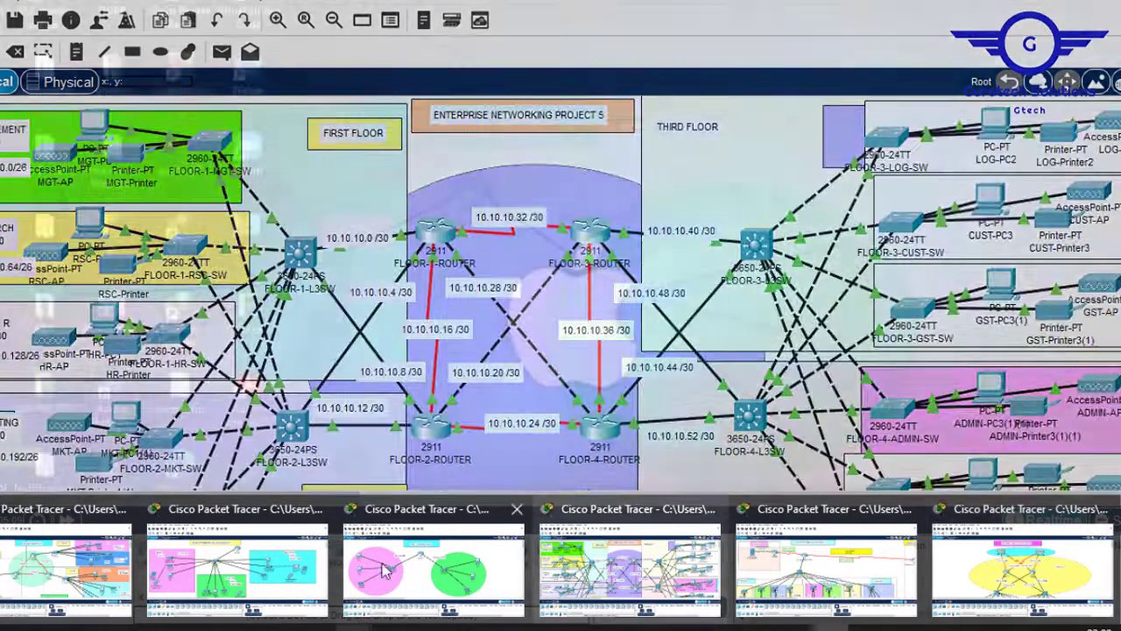
{"action": "mouse_move", "coordinate": [260, 574]}
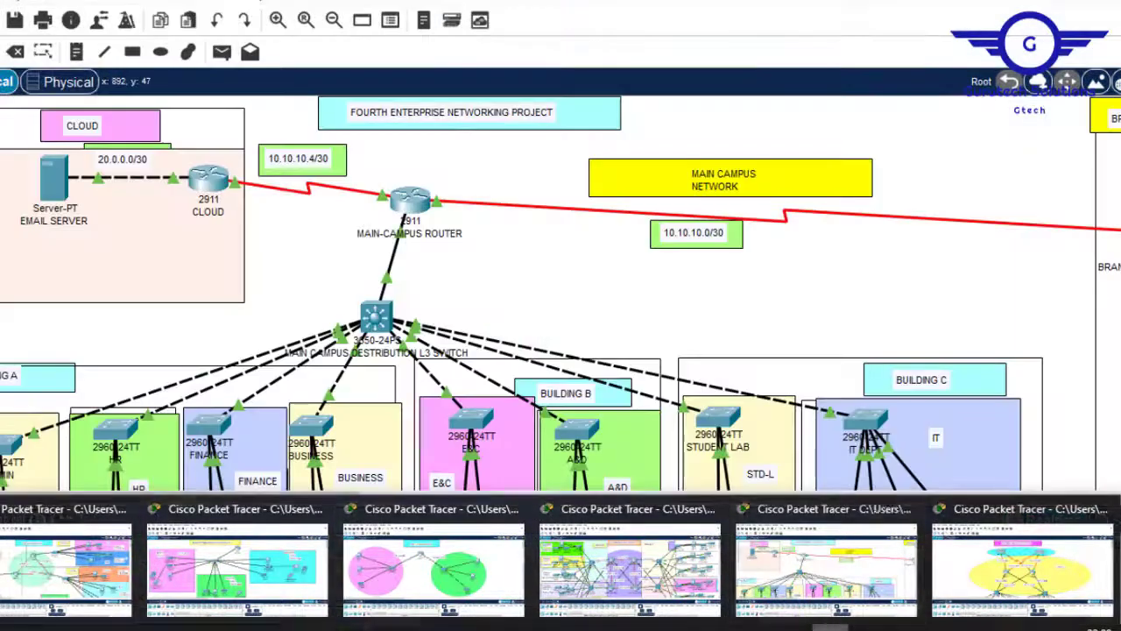
{"action": "mouse_move", "coordinate": [831, 624]}
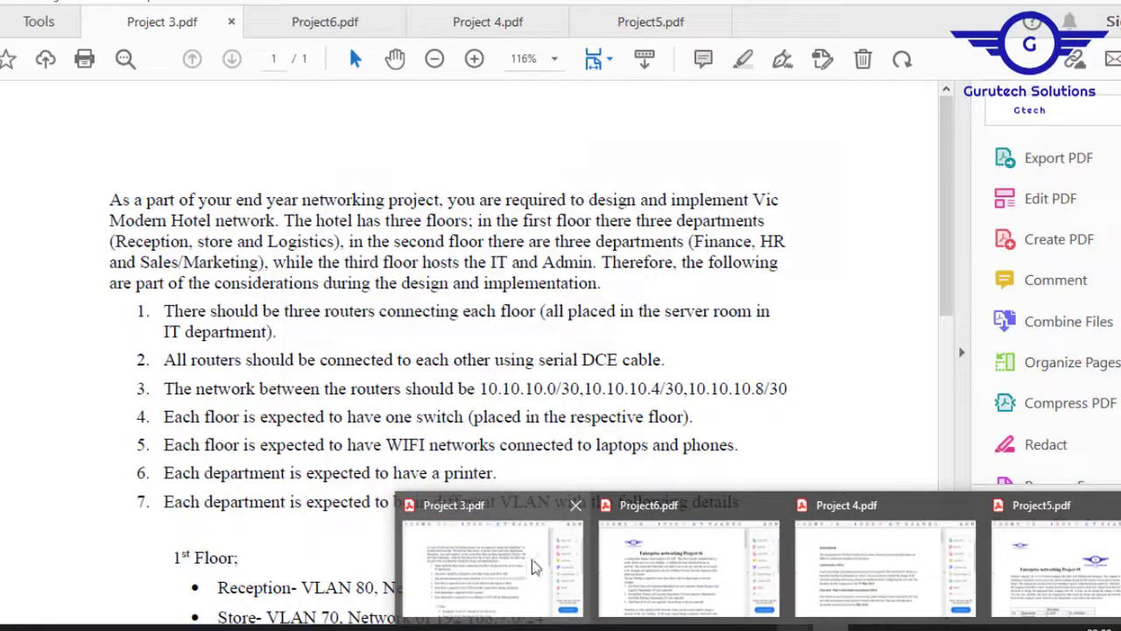
{"action": "mouse_move", "coordinate": [706, 576]}
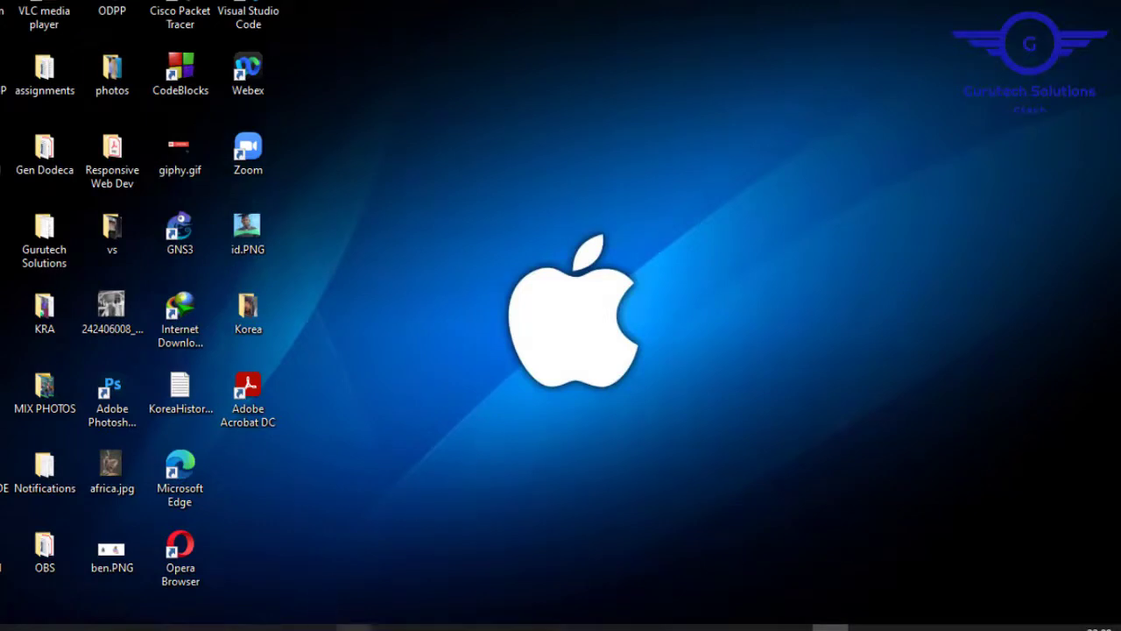
{"action": "mouse_move", "coordinate": [354, 623]}
{"action": "left_click", "coordinate": [399, 569]}
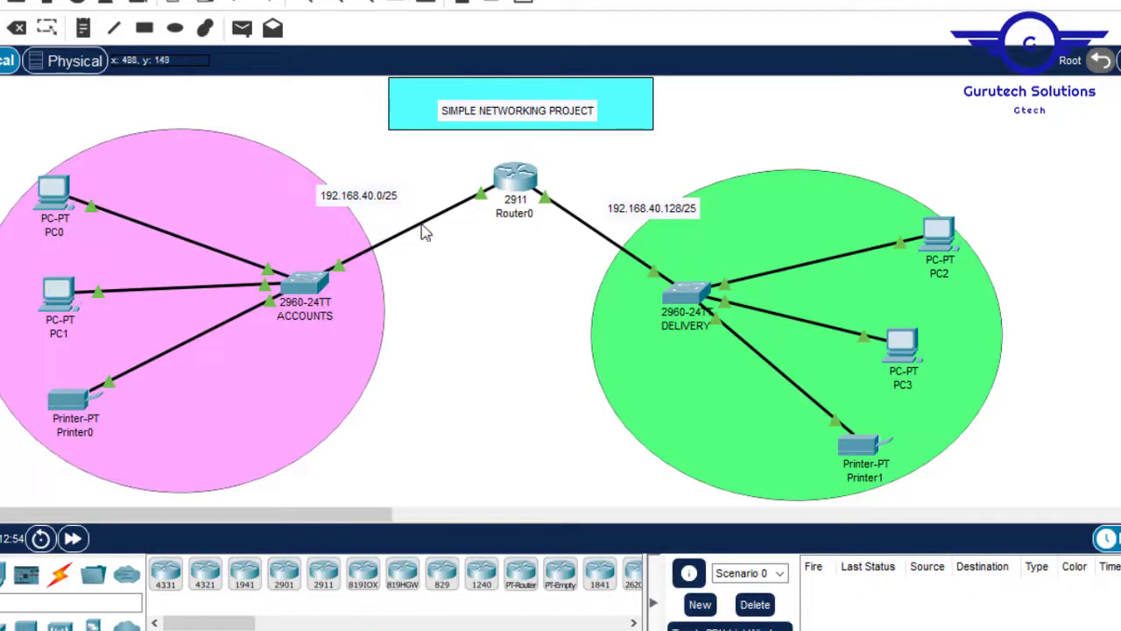
{"action": "mouse_move", "coordinate": [754, 629]}
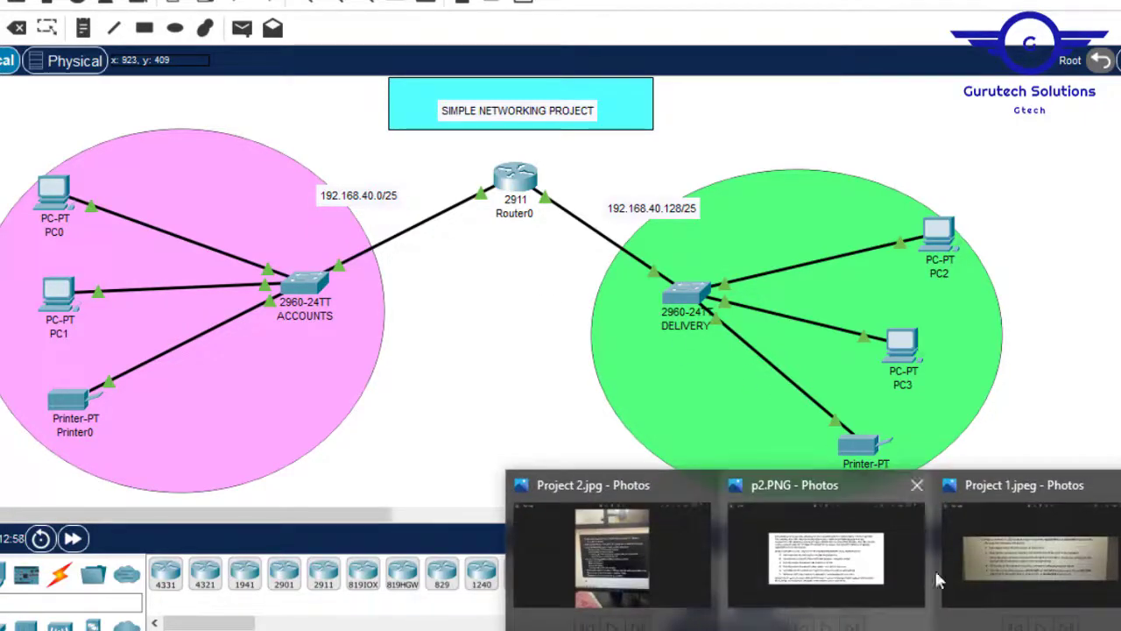
{"action": "mouse_move", "coordinate": [1105, 559]}
{"action": "left_click", "coordinate": [1063, 568]}
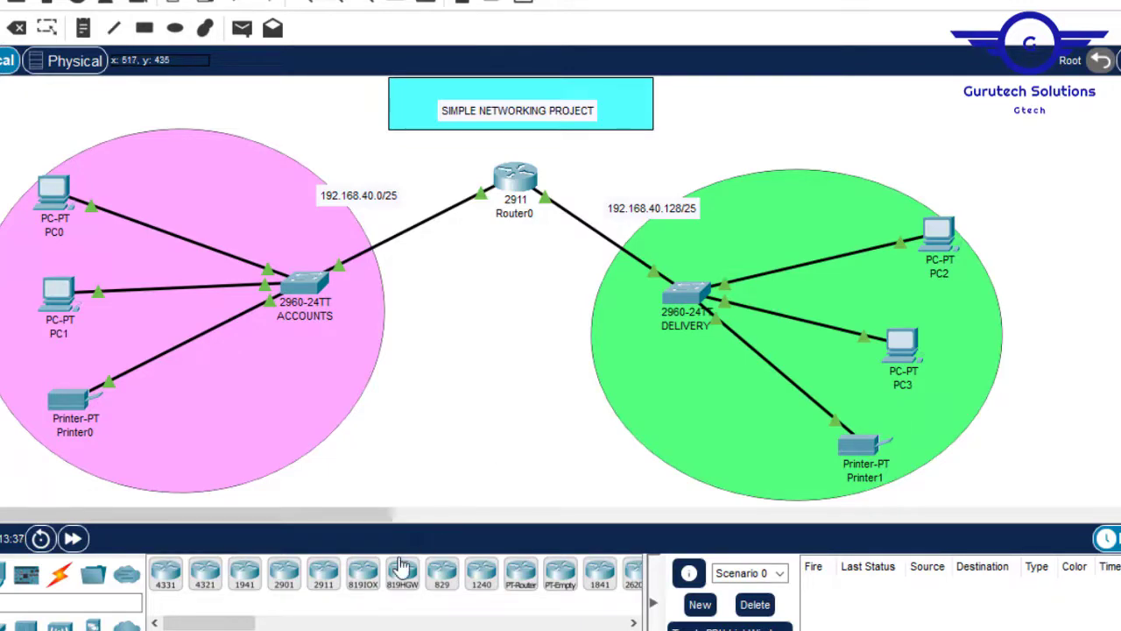
{"action": "mouse_move", "coordinate": [569, 630]}
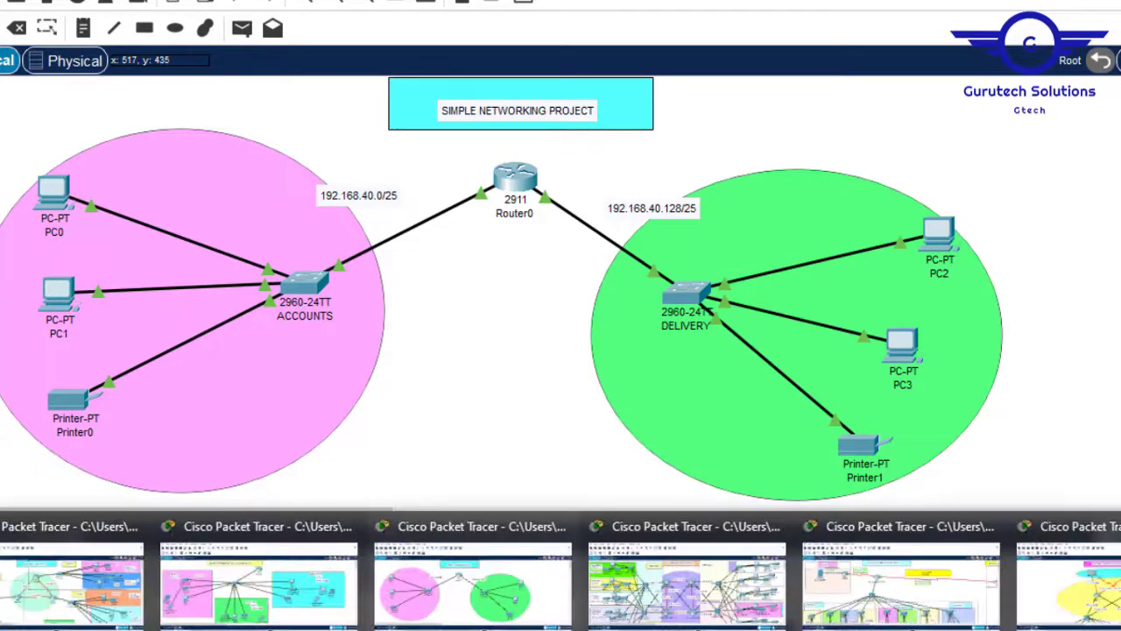
- Switch to the Networking Project #2 network, then bring the p2.PNG photo forward
{"action": "left_click", "coordinate": [343, 603]}
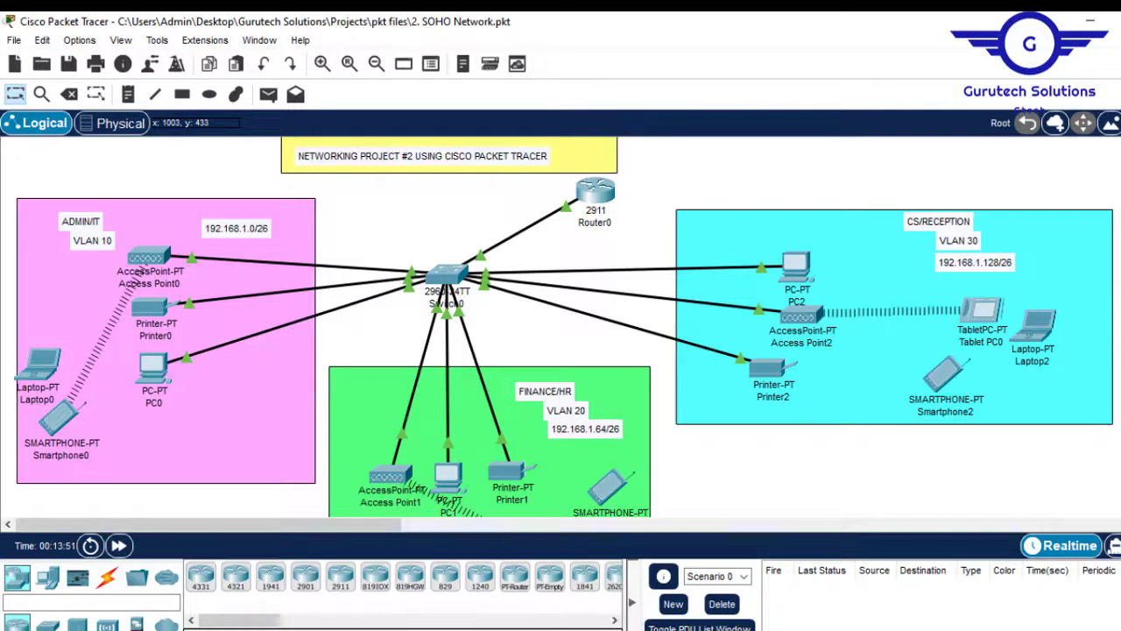
{"action": "mouse_move", "coordinate": [776, 624]}
{"action": "left_click", "coordinate": [771, 570]}
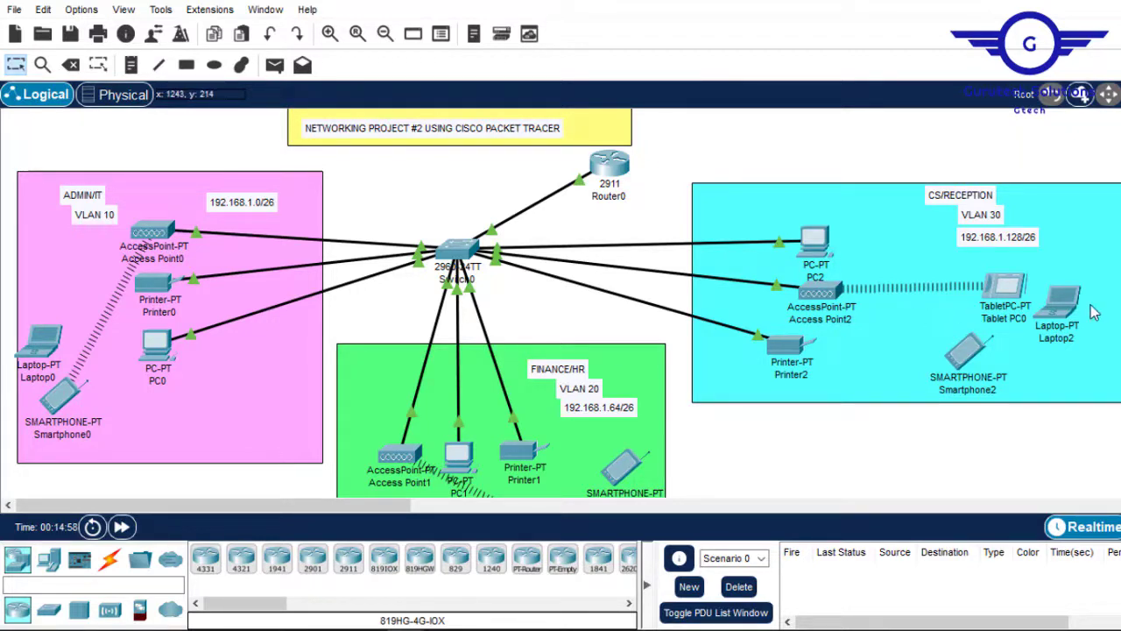
{"action": "left_click", "coordinate": [819, 241]}
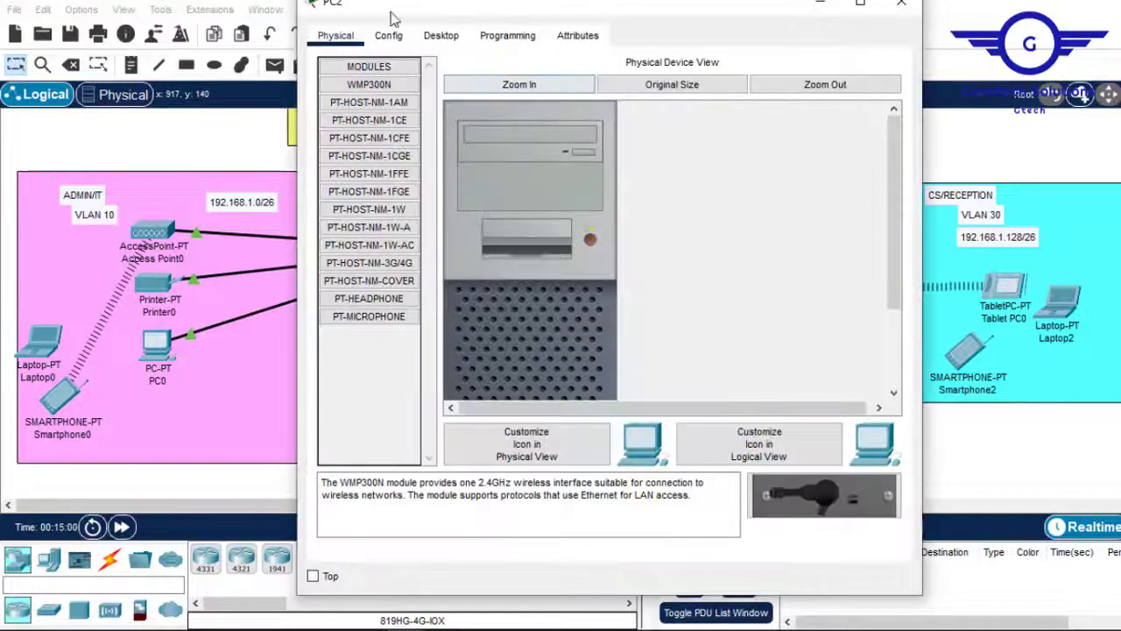
{"action": "left_click", "coordinate": [390, 36]}
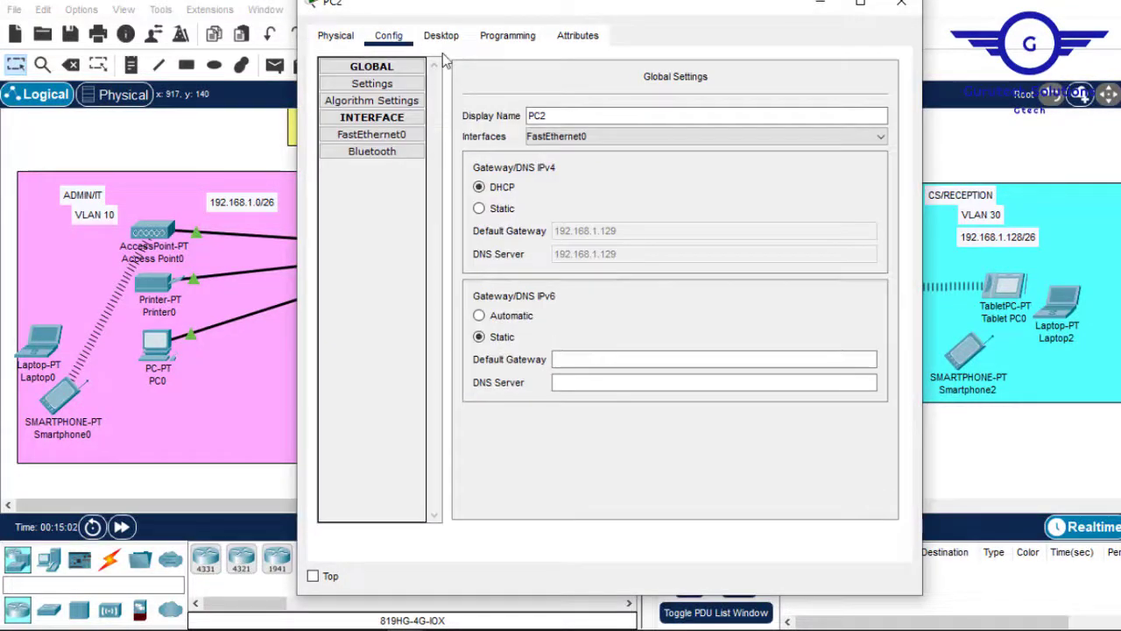
{"action": "left_click", "coordinate": [441, 36]}
{"action": "left_click", "coordinate": [382, 130]}
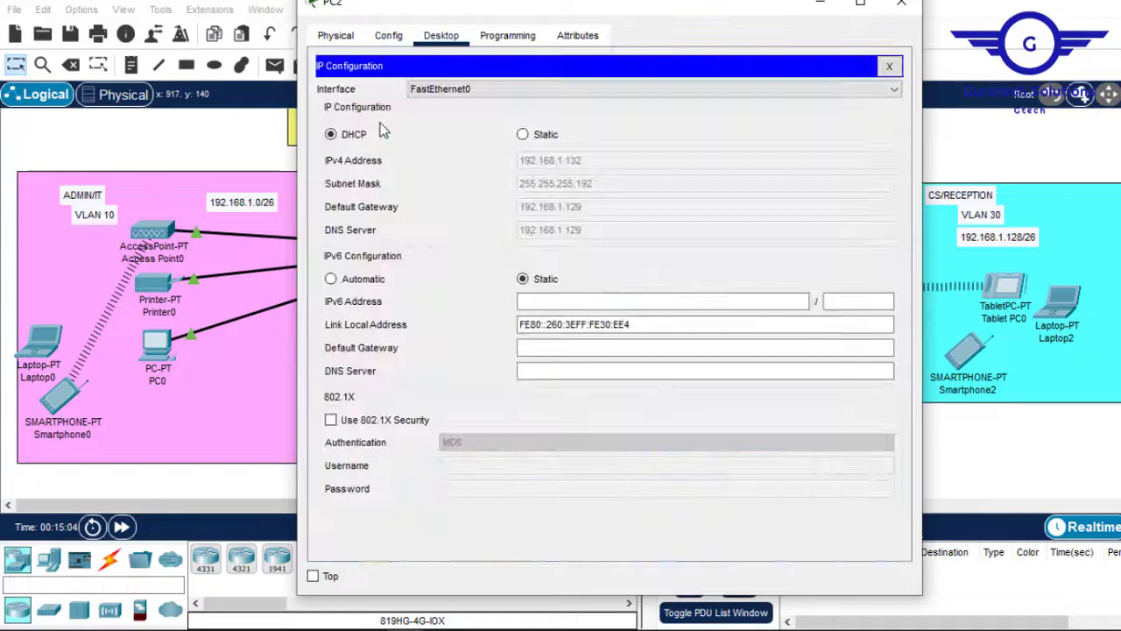
{"action": "left_click", "coordinate": [901, 4]}
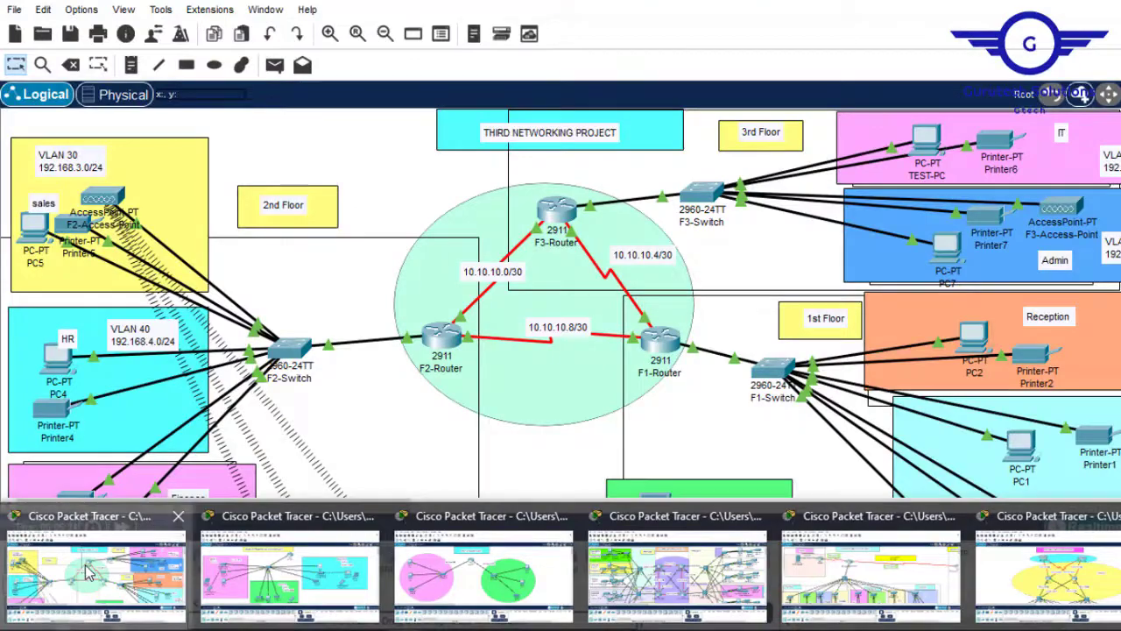
- Bring the Hotel System Network project forward and scroll around its workspace
{"action": "left_click", "coordinate": [294, 595]}
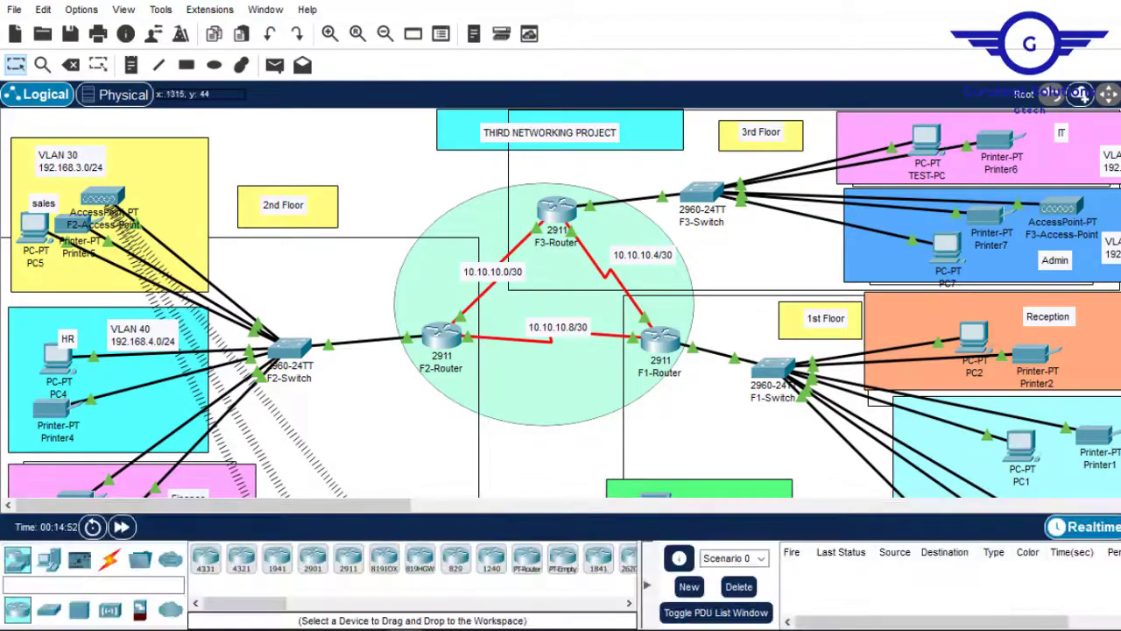
{"action": "scroll", "coordinate": [561, 302], "scroll_direction": "down", "scroll_amount": 5}
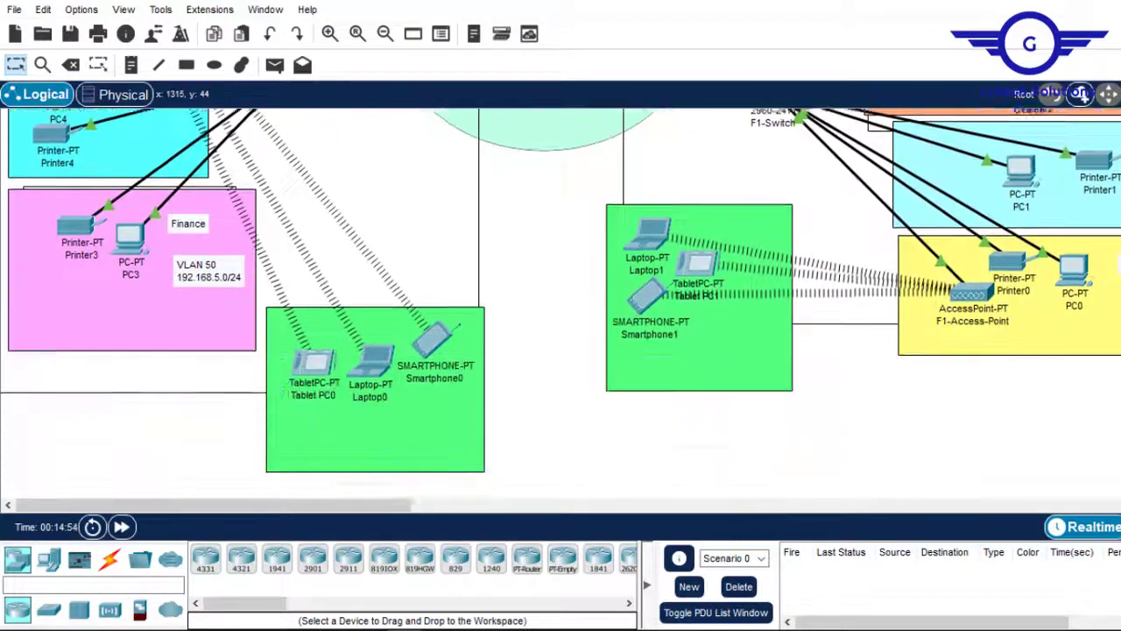
{"action": "scroll", "coordinate": [561, 303], "scroll_direction": "up", "scroll_amount": 8}
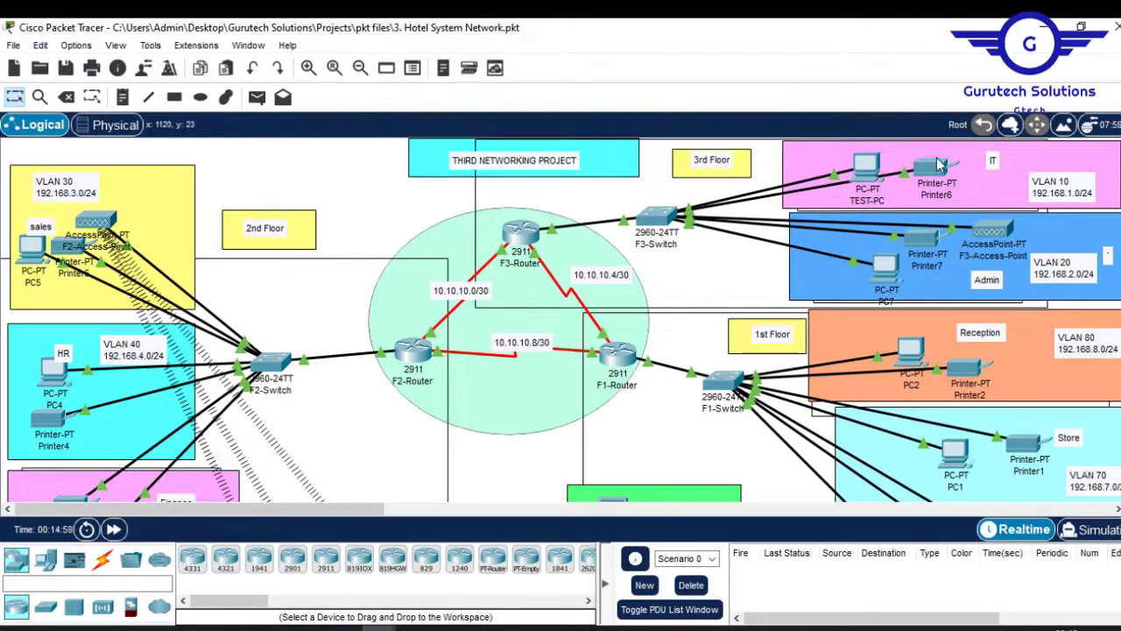
{"action": "scroll", "coordinate": [560, 320], "scroll_direction": "down", "scroll_amount": 4}
{"action": "scroll", "coordinate": [561, 319], "scroll_direction": "up", "scroll_amount": 3}
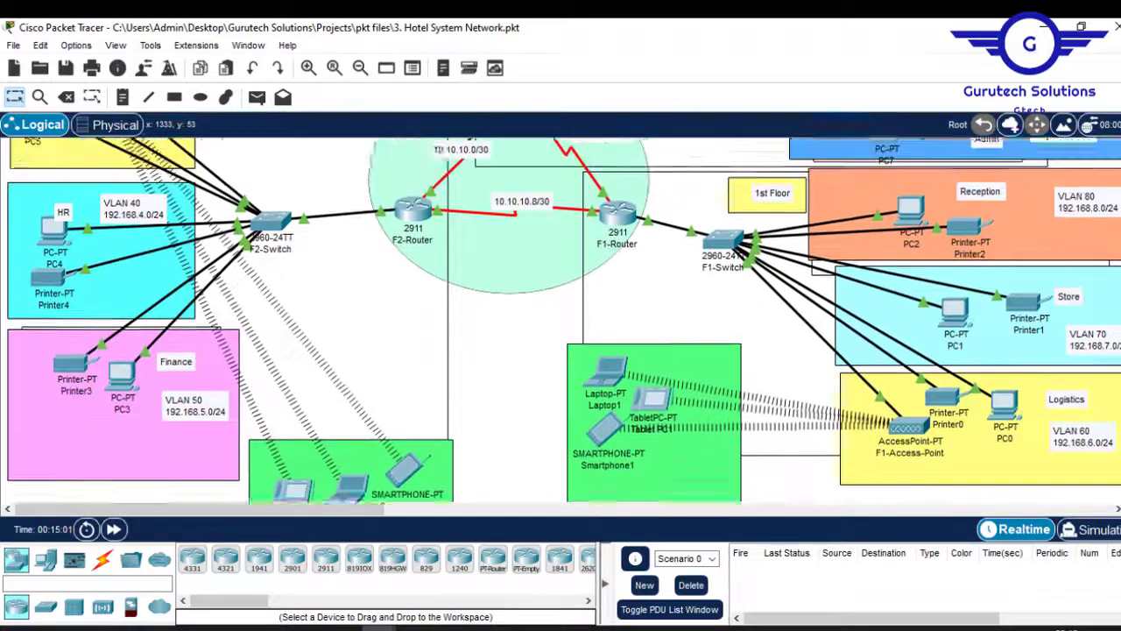
{"action": "scroll", "coordinate": [560, 319], "scroll_direction": "up", "scroll_amount": 1}
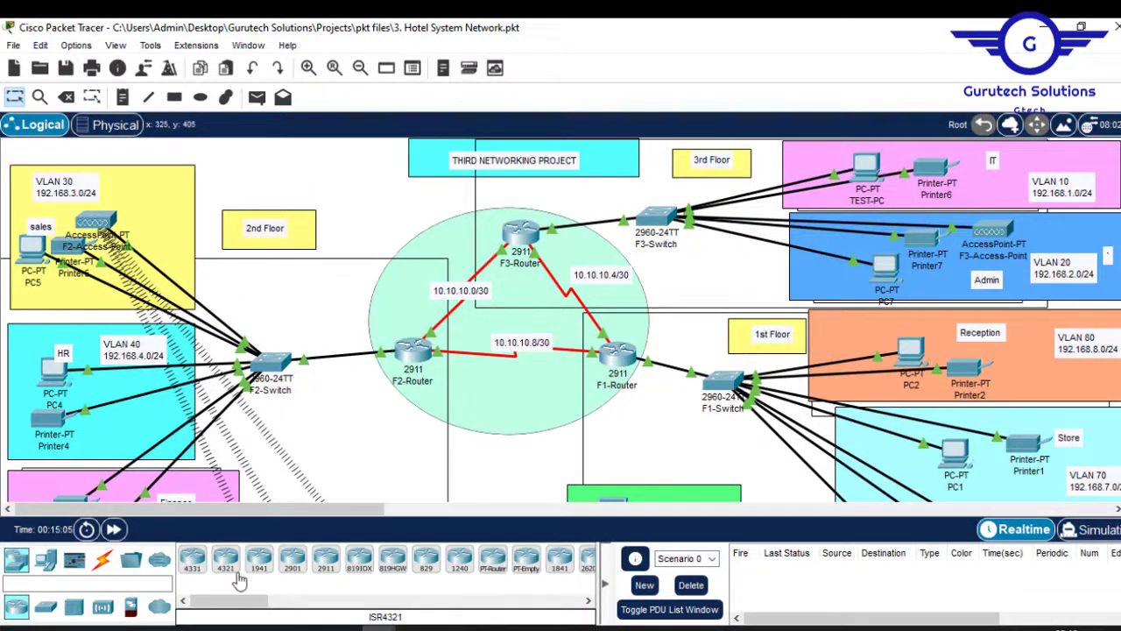
{"action": "mouse_move", "coordinate": [213, 508]}
{"action": "left_mouse_down"}
{"action": "mouse_move", "coordinate": [255, 510]}
{"action": "mouse_move", "coordinate": [202, 518]}
{"action": "left_mouse_up"}
- Open Project 3.pdf and read its floor-by-floor VLAN list down to requirements 8–13
{"action": "mouse_move", "coordinate": [769, 622]}
{"action": "left_click", "coordinate": [525, 571]}
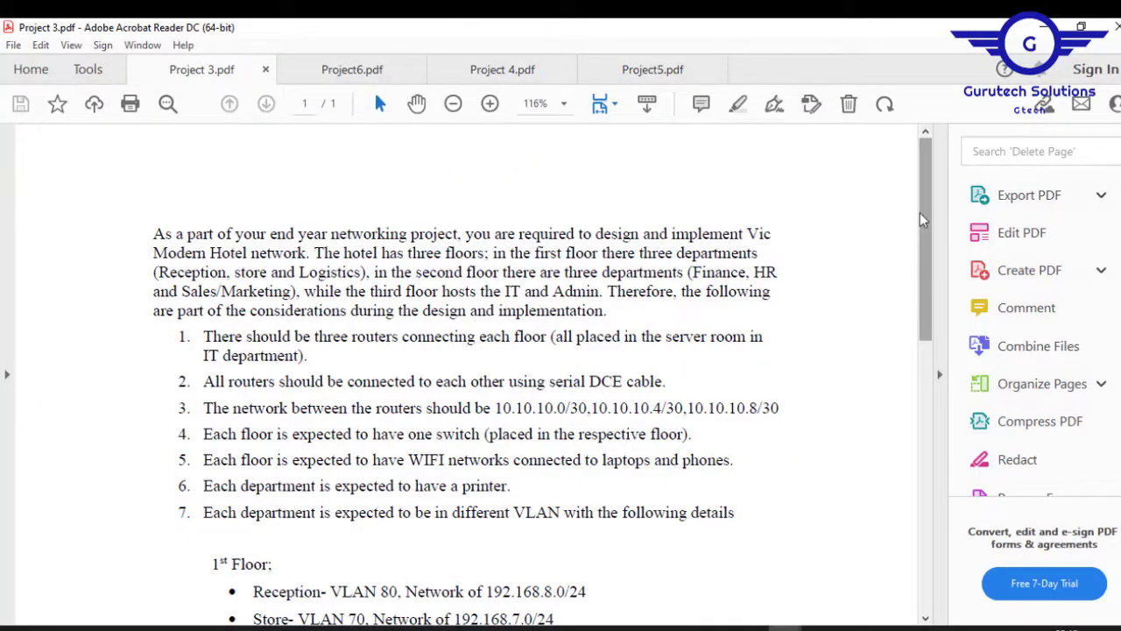
{"action": "left_click_drag", "start_coordinate": [920, 212], "coordinate": [936, 275]}
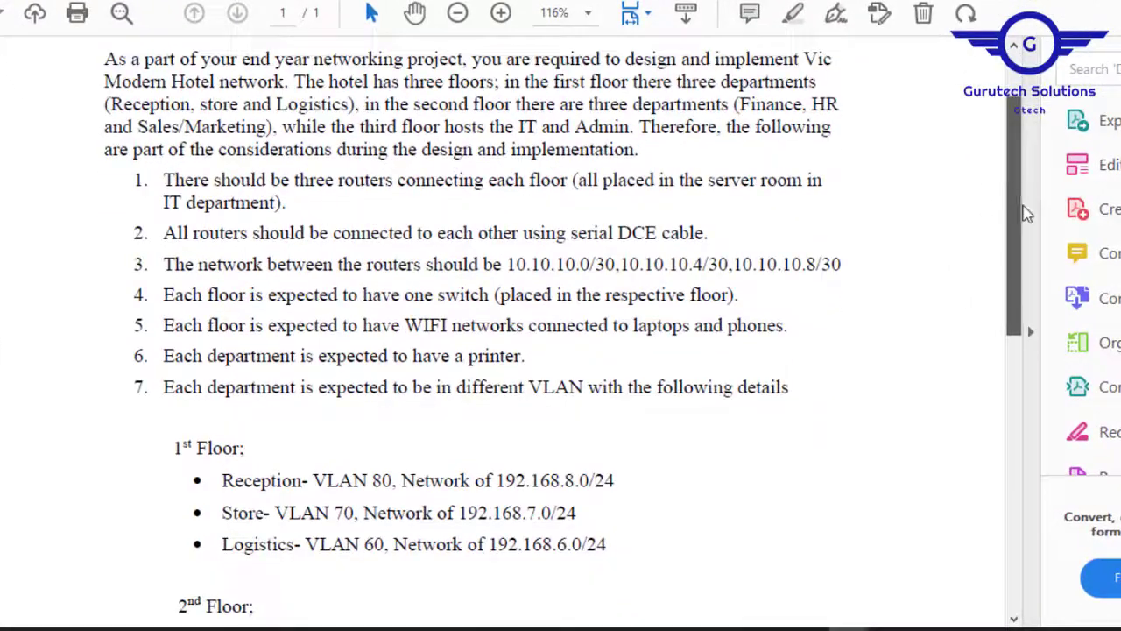
{"action": "scroll", "coordinate": [1024, 210], "scroll_direction": "down", "scroll_amount": 1}
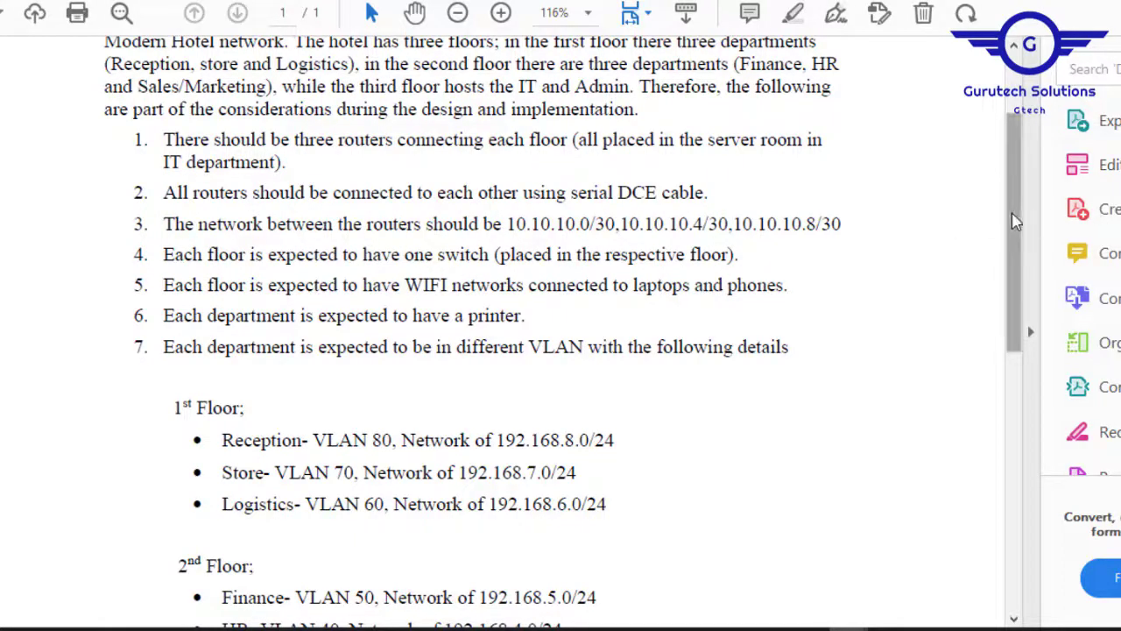
{"action": "left_click_drag", "start_coordinate": [1014, 221], "coordinate": [1031, 306]}
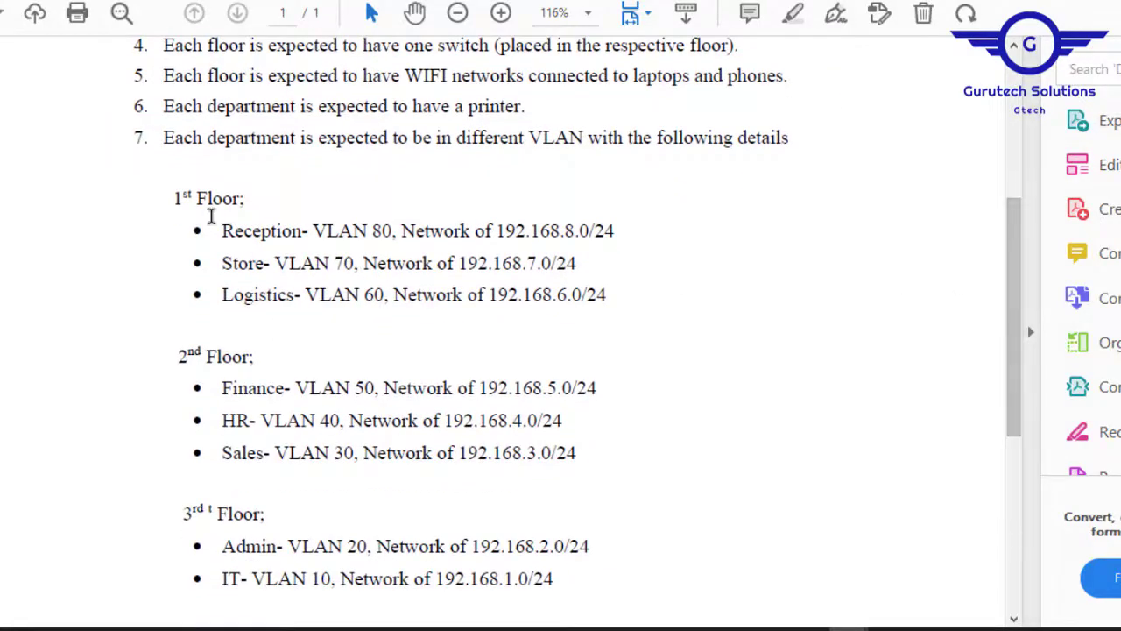
{"action": "left_click_drag", "start_coordinate": [174, 198], "coordinate": [446, 546]}
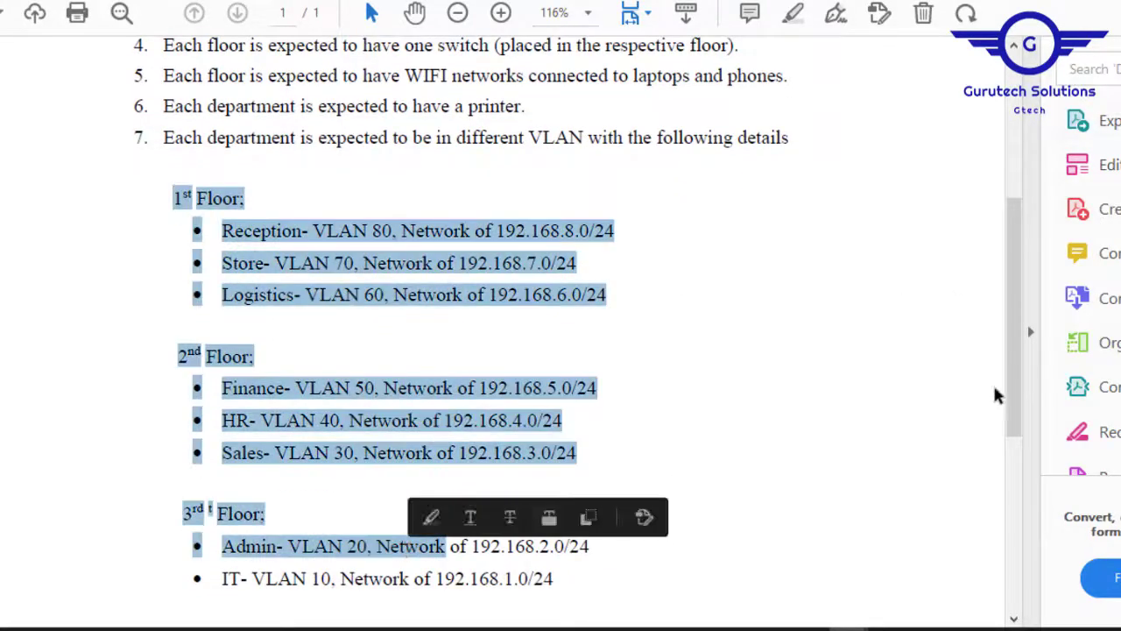
{"action": "mouse_move", "coordinate": [1009, 363]}
{"action": "left_mouse_down"}
{"action": "mouse_move", "coordinate": [1007, 451]}
{"action": "mouse_move", "coordinate": [1008, 349]}
{"action": "left_mouse_up"}
{"action": "left_click", "coordinate": [826, 253]}
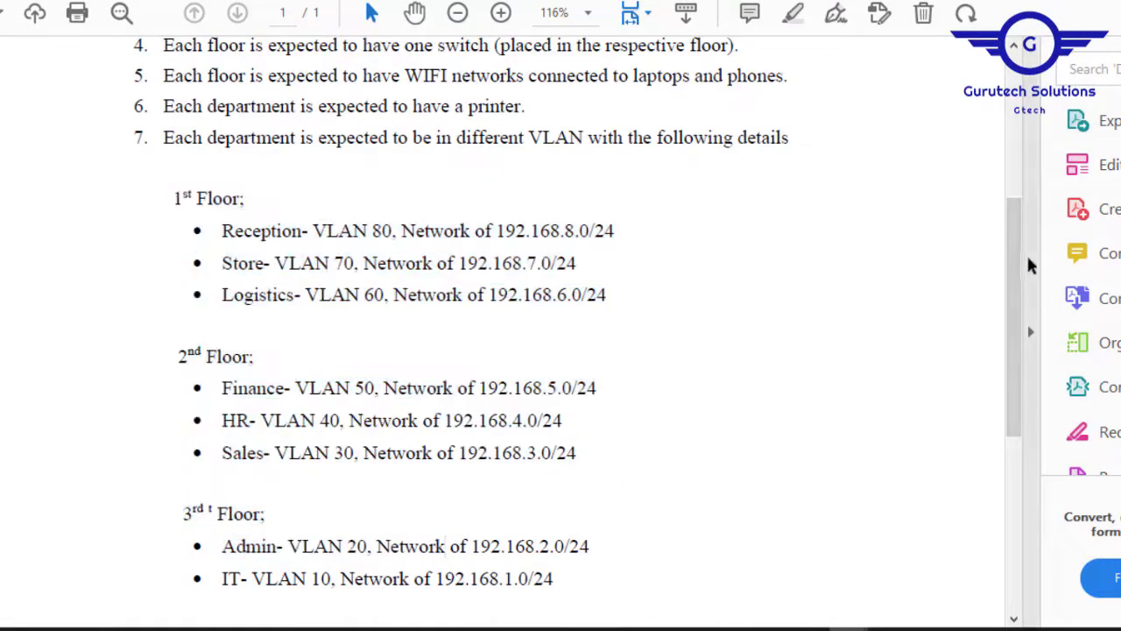
{"action": "left_click_drag", "start_coordinate": [1029, 261], "coordinate": [1028, 419]}
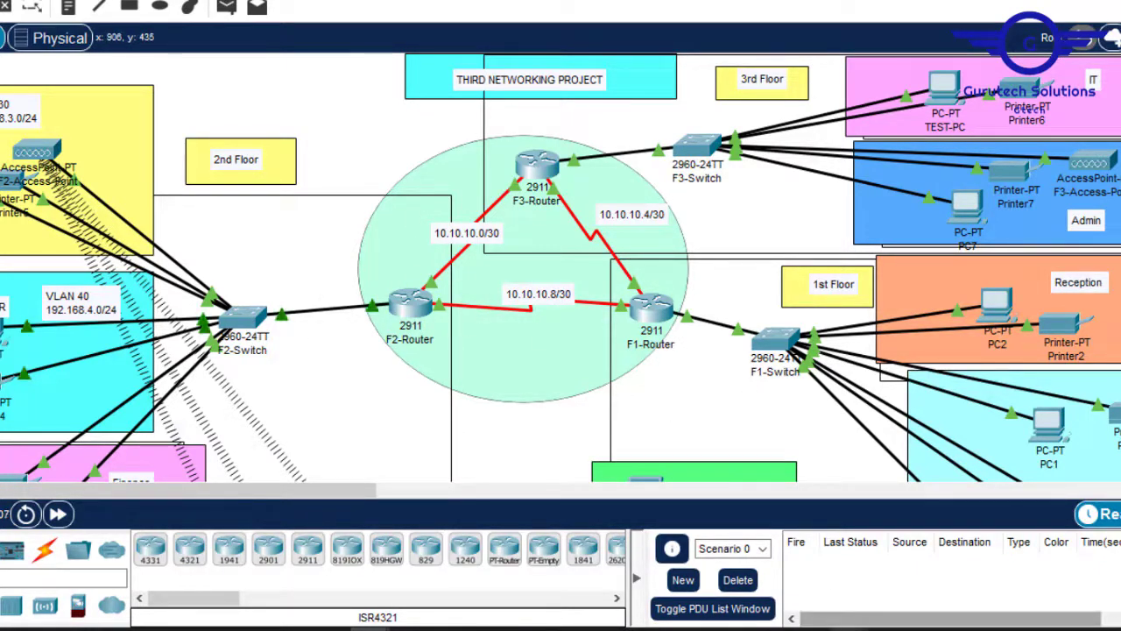
- In Project 3.pdf, highlight the DHCP server, requirement 10, SSH and port security wording
{"action": "mouse_move", "coordinate": [581, 584]}
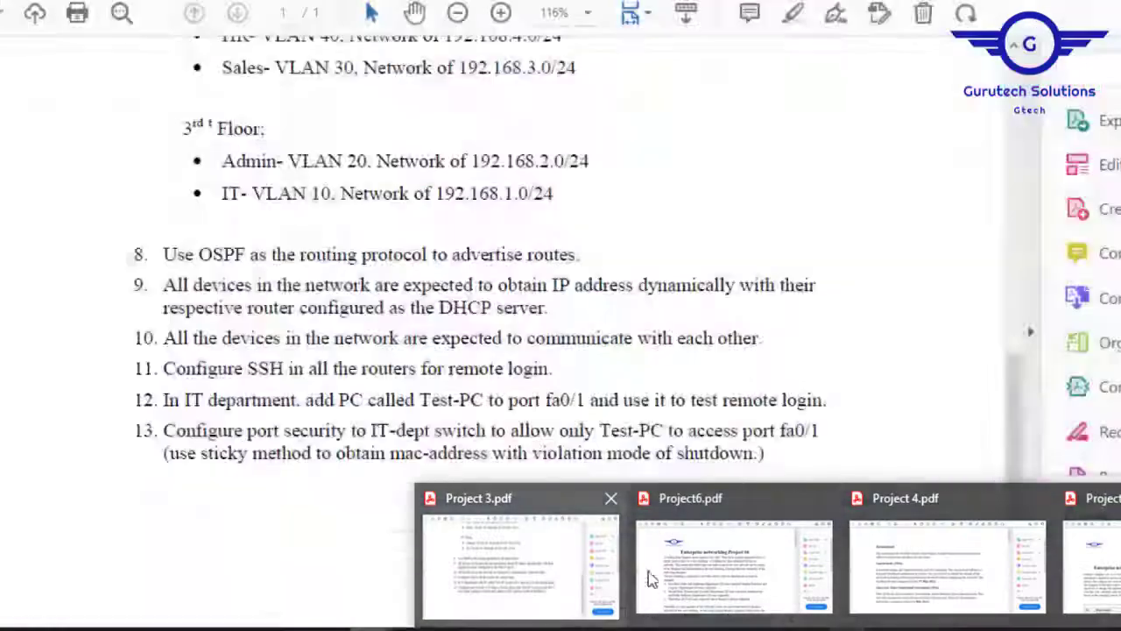
{"action": "left_click", "coordinate": [548, 569]}
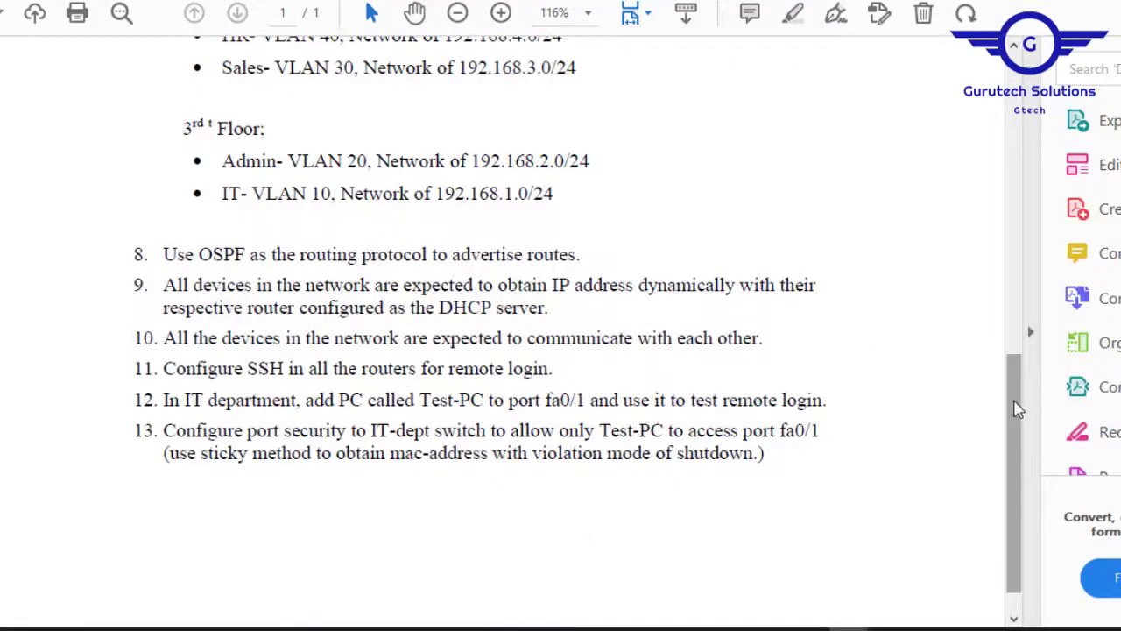
{"action": "left_click_drag", "start_coordinate": [1016, 406], "coordinate": [1015, 380]}
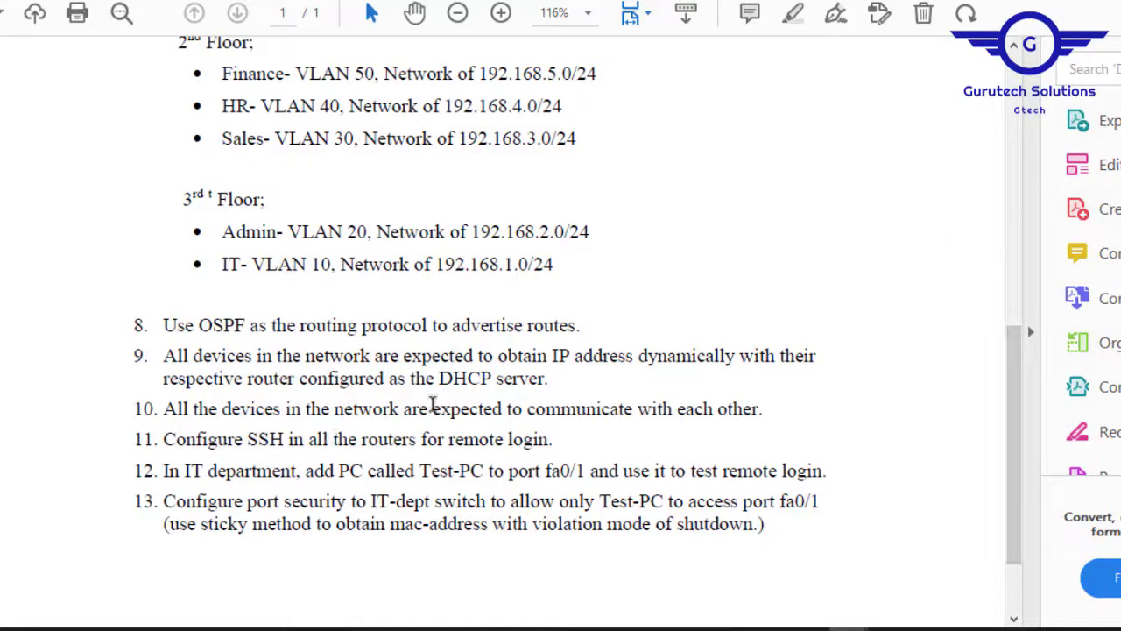
{"action": "left_click_drag", "start_coordinate": [548, 375], "coordinate": [439, 379]}
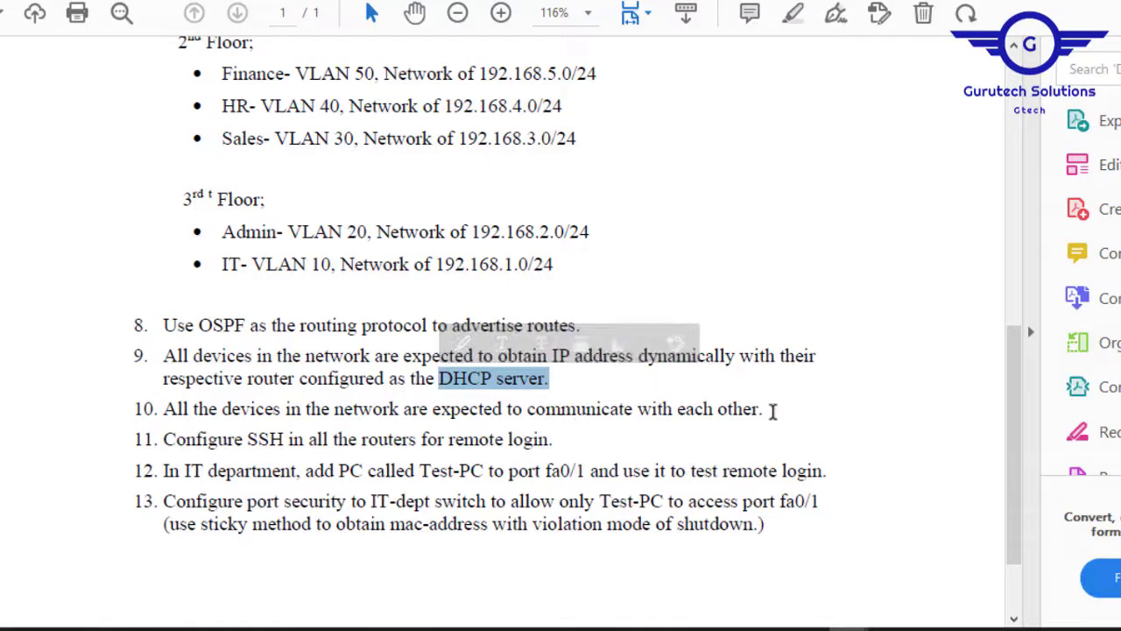
{"action": "left_click_drag", "start_coordinate": [767, 410], "coordinate": [185, 407]}
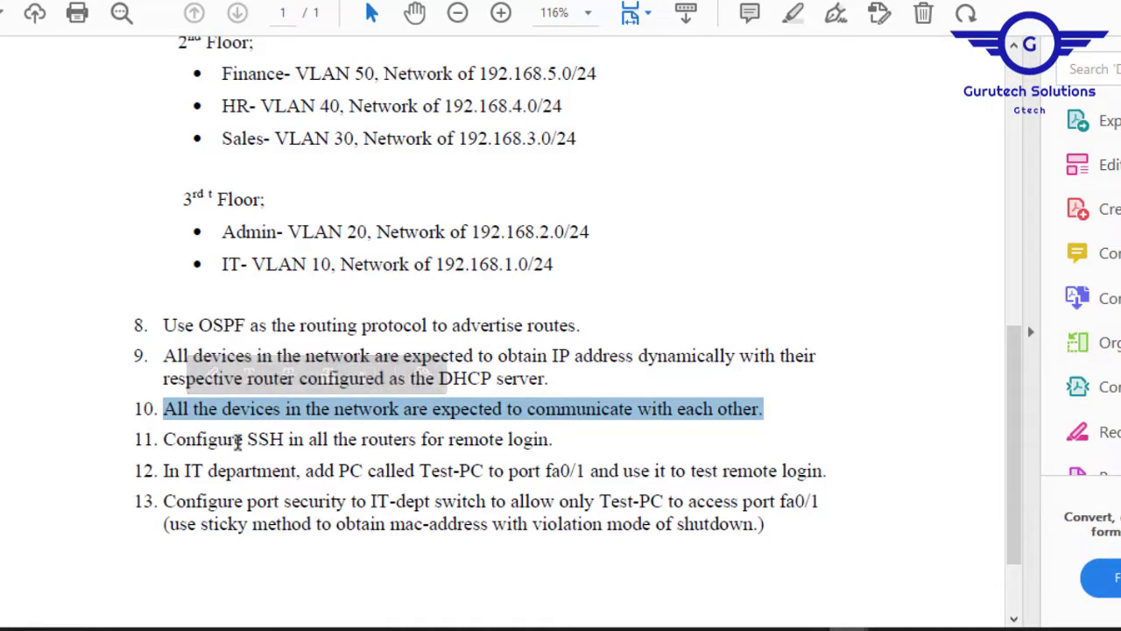
{"action": "left_click_drag", "start_coordinate": [244, 439], "coordinate": [353, 441]}
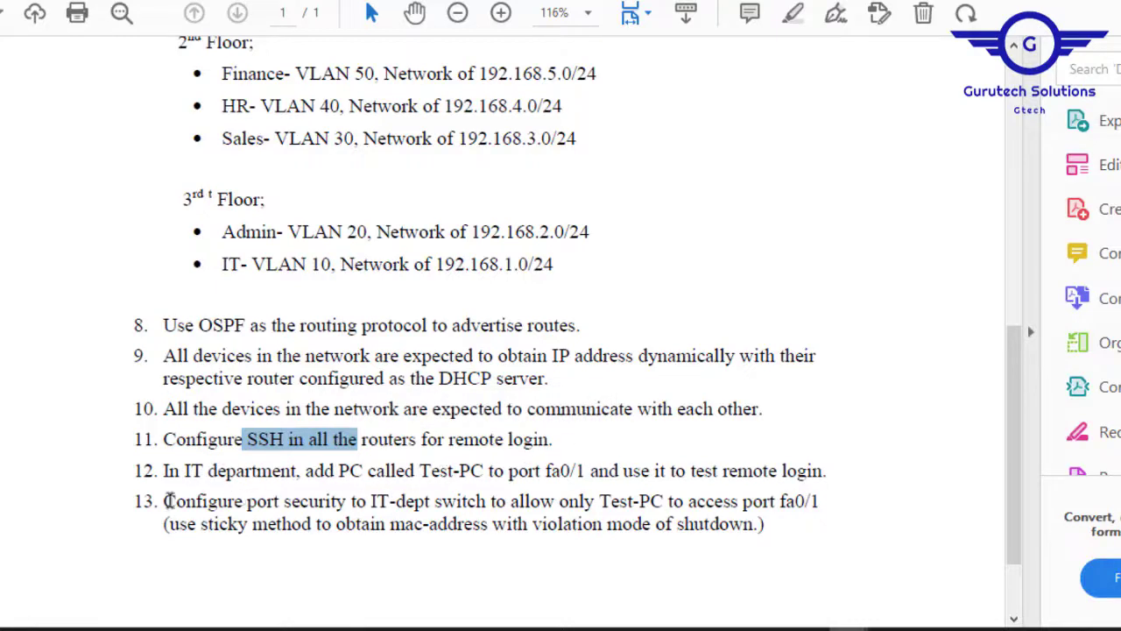
{"action": "left_click_drag", "start_coordinate": [164, 501], "coordinate": [355, 503]}
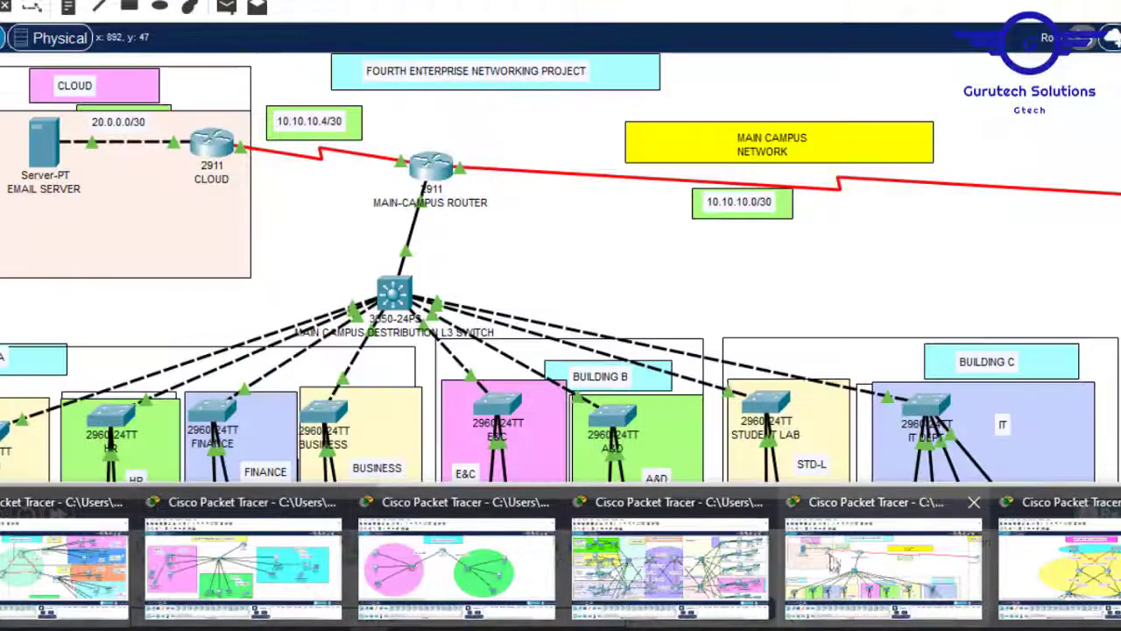
- Bring up 4. Campus Network and pan across the main campus, Buildings A–C and branch network
{"action": "left_click", "coordinate": [833, 565]}
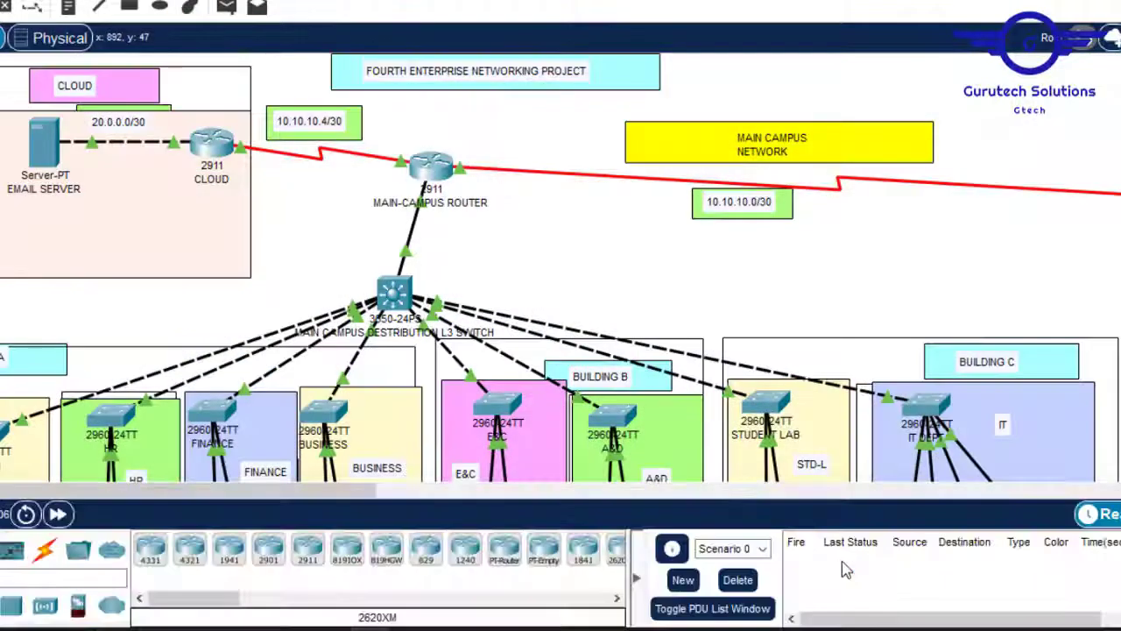
{"action": "scroll", "coordinate": [561, 262], "scroll_direction": "down", "scroll_amount": 5}
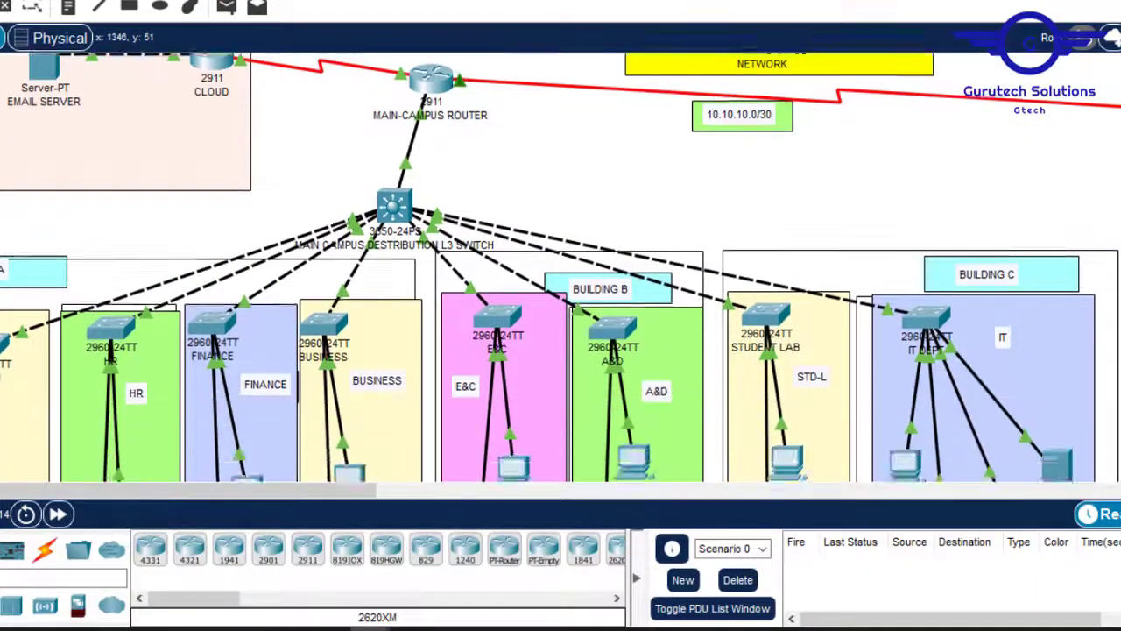
{"action": "scroll", "coordinate": [561, 263], "scroll_direction": "up", "scroll_amount": 1}
{"action": "scroll", "coordinate": [560, 263], "scroll_direction": "down", "scroll_amount": 1}
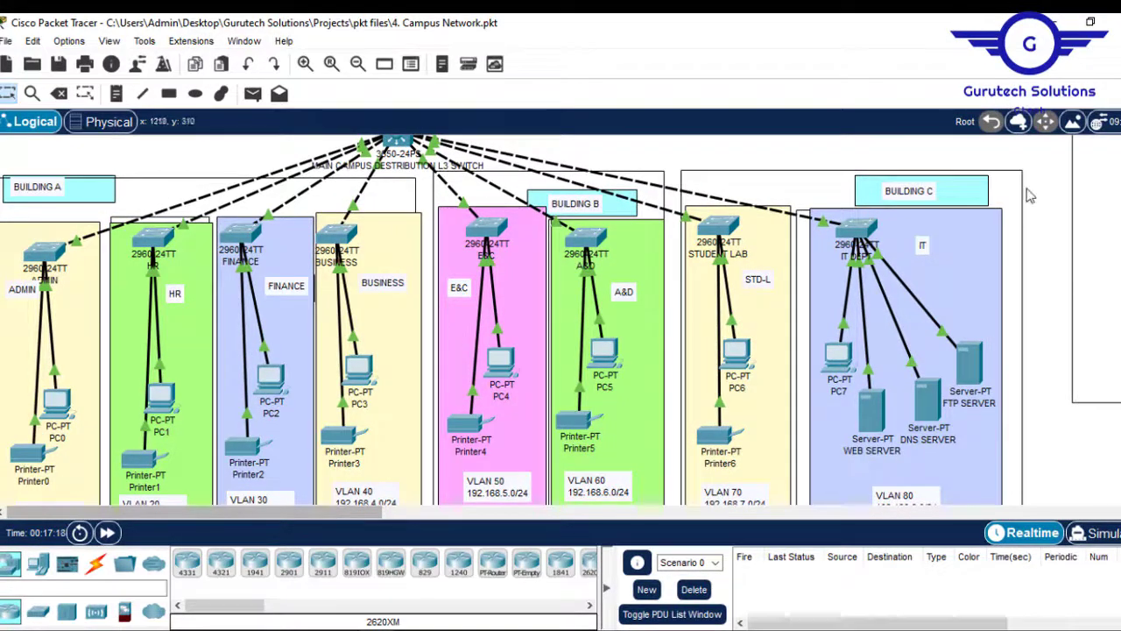
{"action": "scroll", "coordinate": [561, 320], "scroll_direction": "up", "scroll_amount": 1}
{"action": "scroll", "coordinate": [560, 320], "scroll_direction": "up", "scroll_amount": 2}
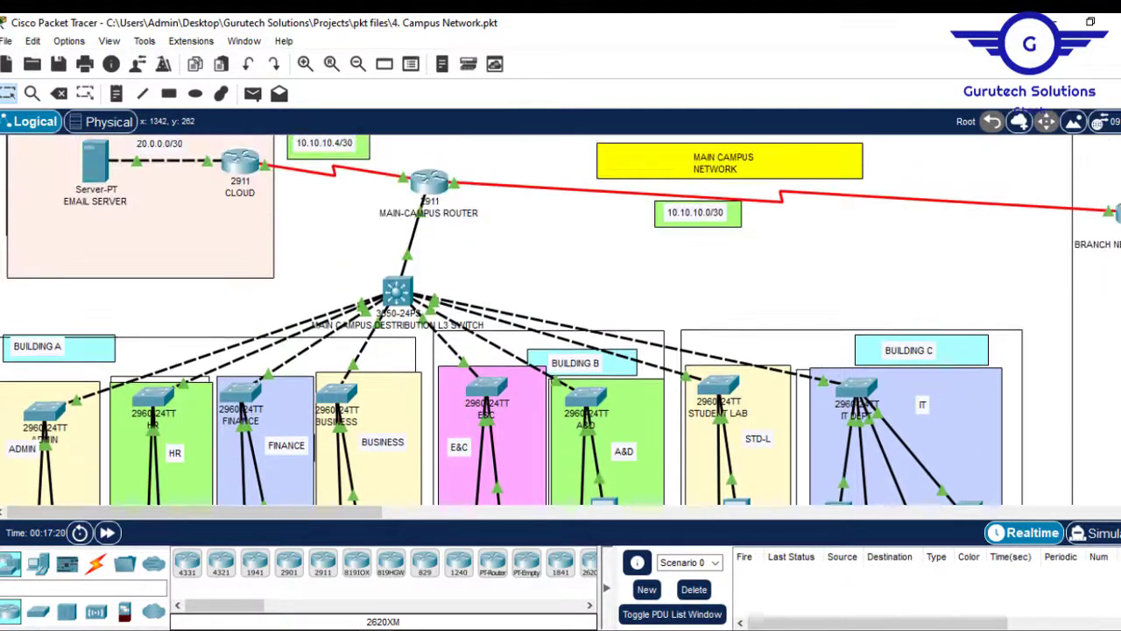
{"action": "left_click_drag", "start_coordinate": [267, 515], "coordinate": [386, 510]}
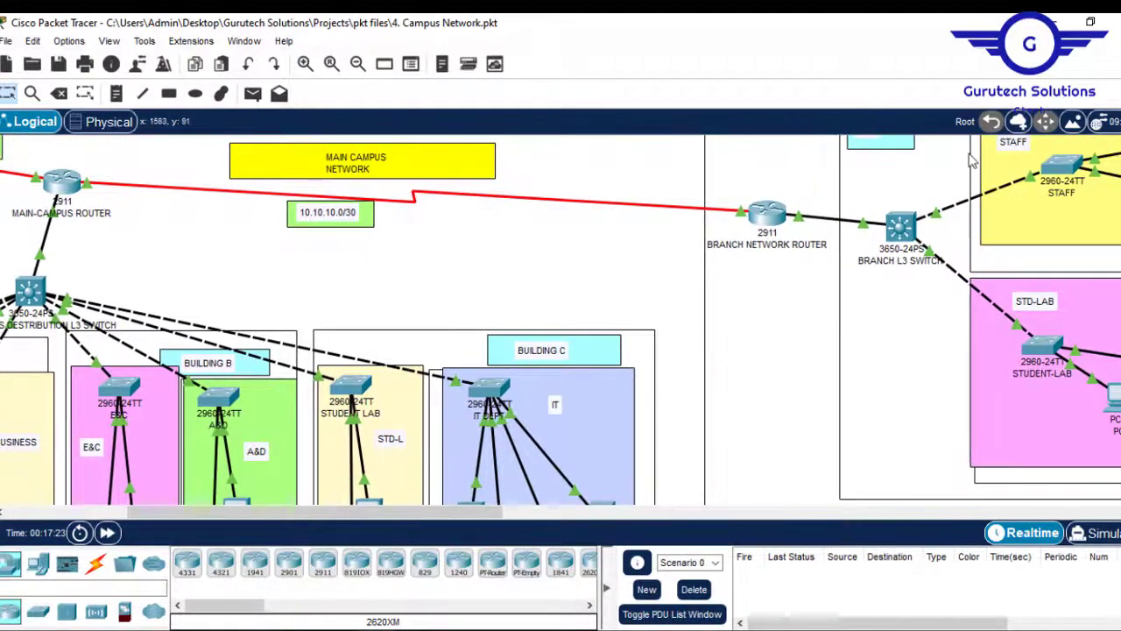
{"action": "scroll", "coordinate": [887, 354], "scroll_direction": "up", "scroll_amount": 1}
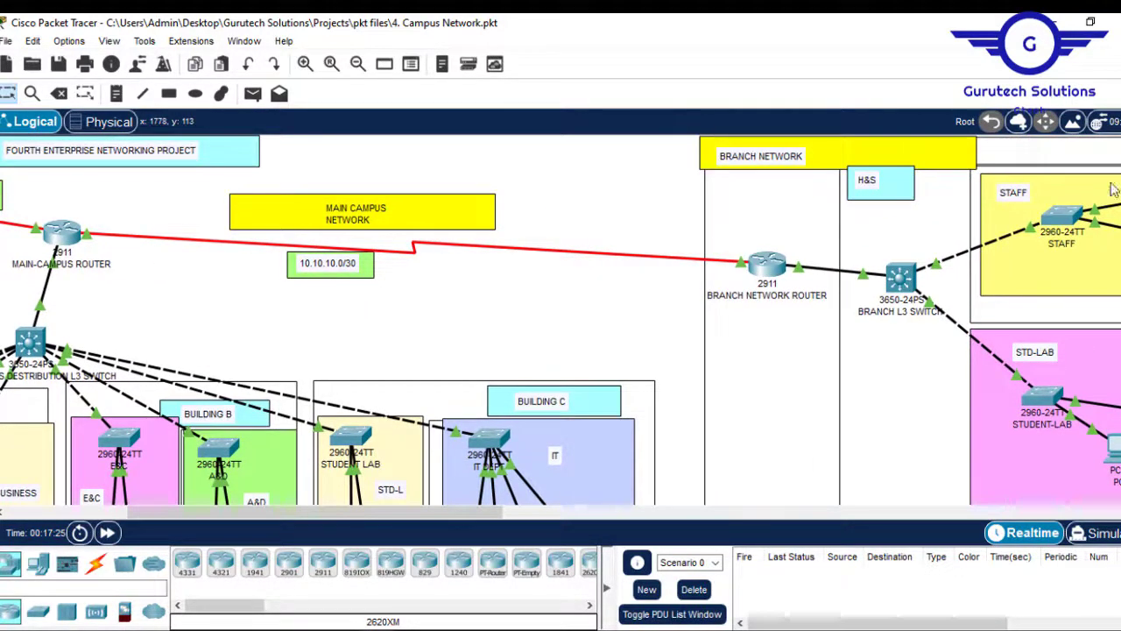
{"action": "left_click_drag", "start_coordinate": [454, 518], "coordinate": [560, 394]}
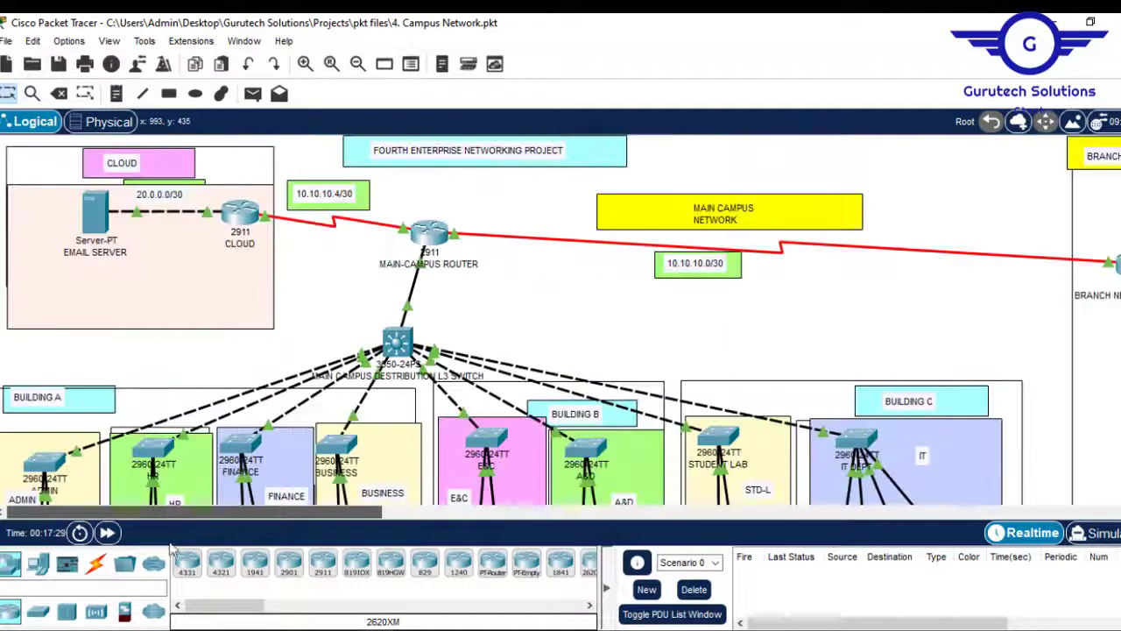
{"action": "scroll", "coordinate": [561, 394], "scroll_direction": "down", "scroll_amount": 1}
{"action": "scroll", "coordinate": [297, 271], "scroll_direction": "up", "scroll_amount": 1}
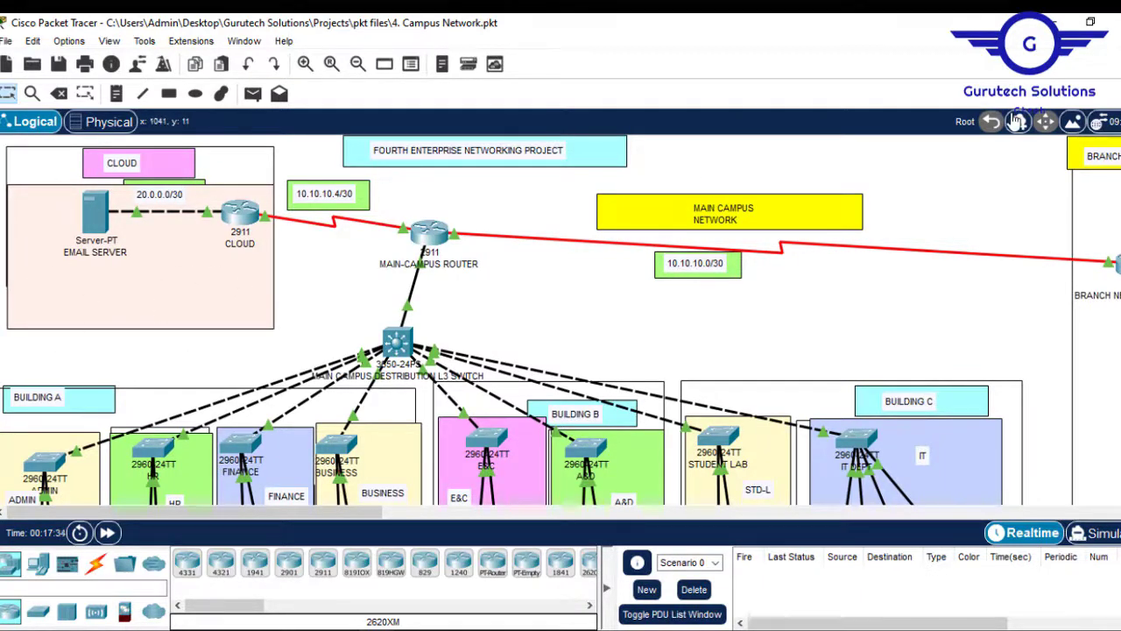
{"action": "scroll", "coordinate": [560, 320], "scroll_direction": "down", "scroll_amount": 3}
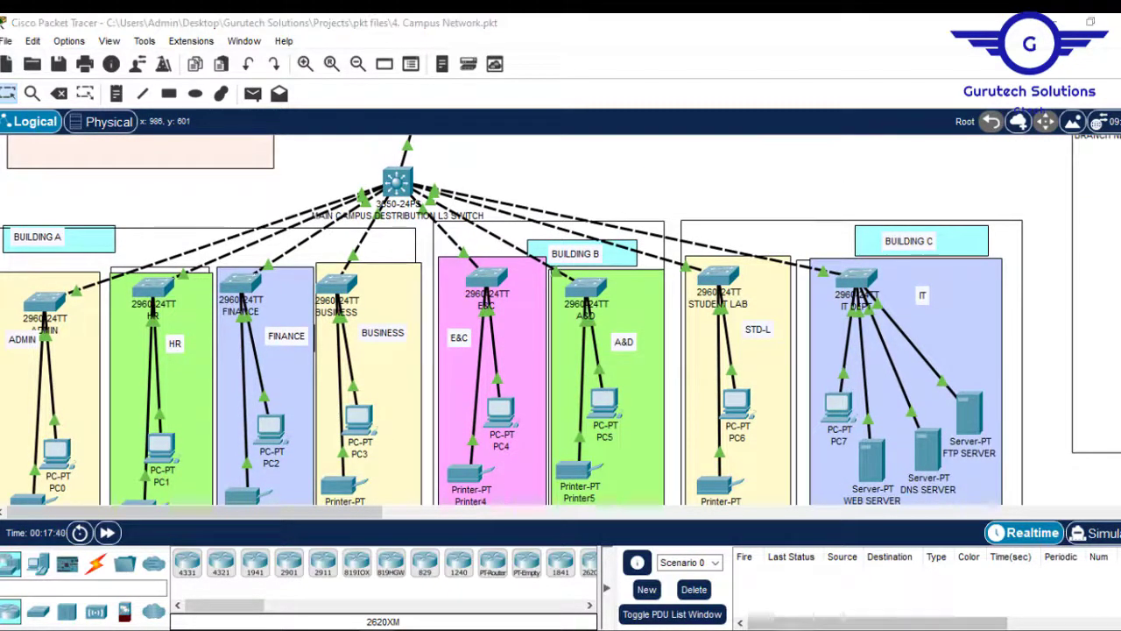
{"action": "left_click", "coordinate": [796, 629]}
- In Project 4.pdf, highlight DHCP server, RIPv2 and VLAN in the requirements, then return to the topology
{"action": "left_click", "coordinate": [874, 574]}
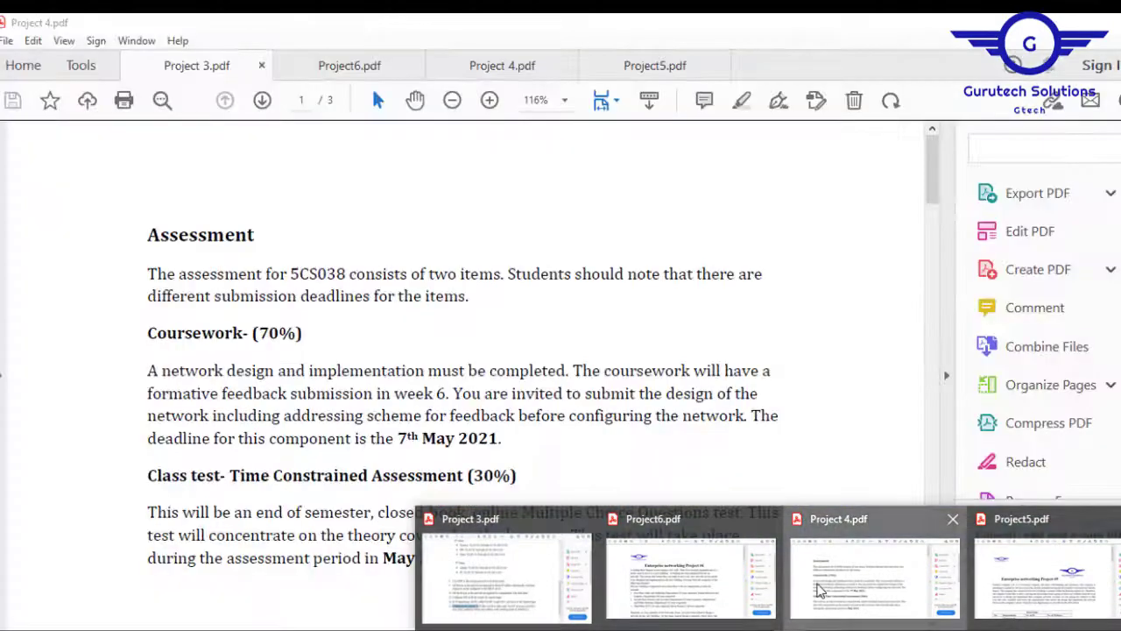
{"action": "left_click_drag", "start_coordinate": [932, 173], "coordinate": [902, 361]}
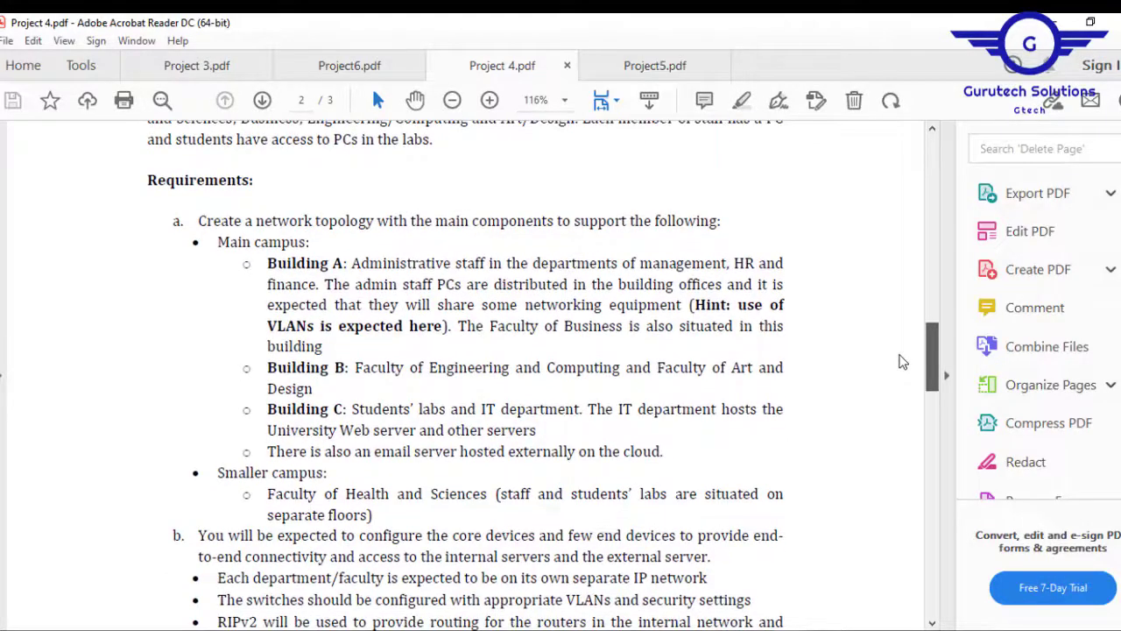
{"action": "left_click_drag", "start_coordinate": [902, 364], "coordinate": [873, 378]}
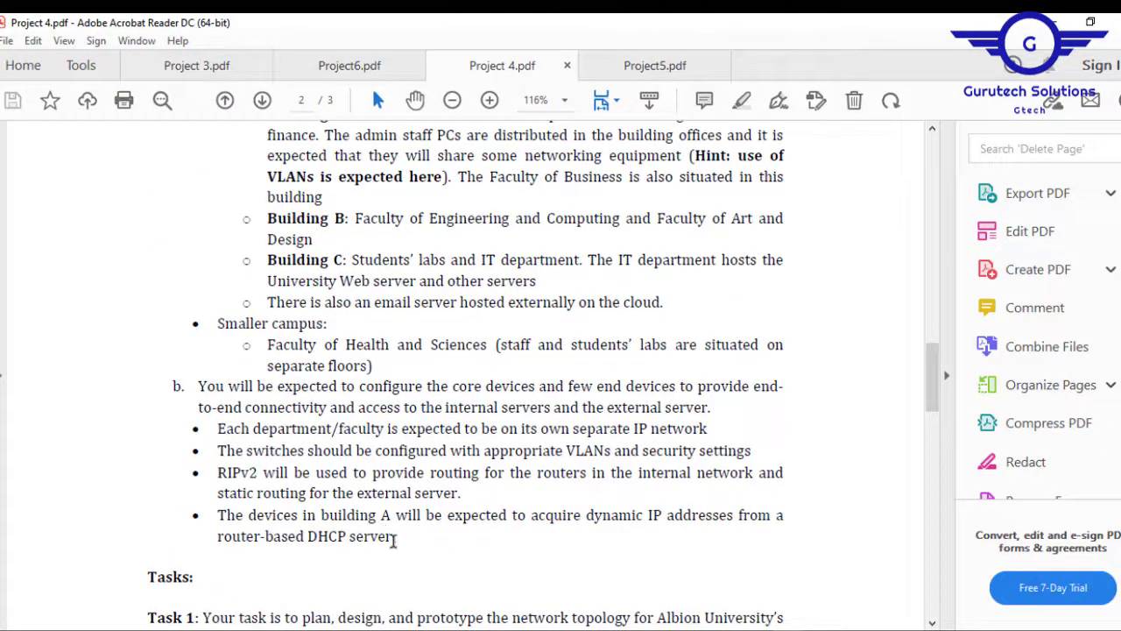
{"action": "left_click_drag", "start_coordinate": [392, 536], "coordinate": [338, 538]}
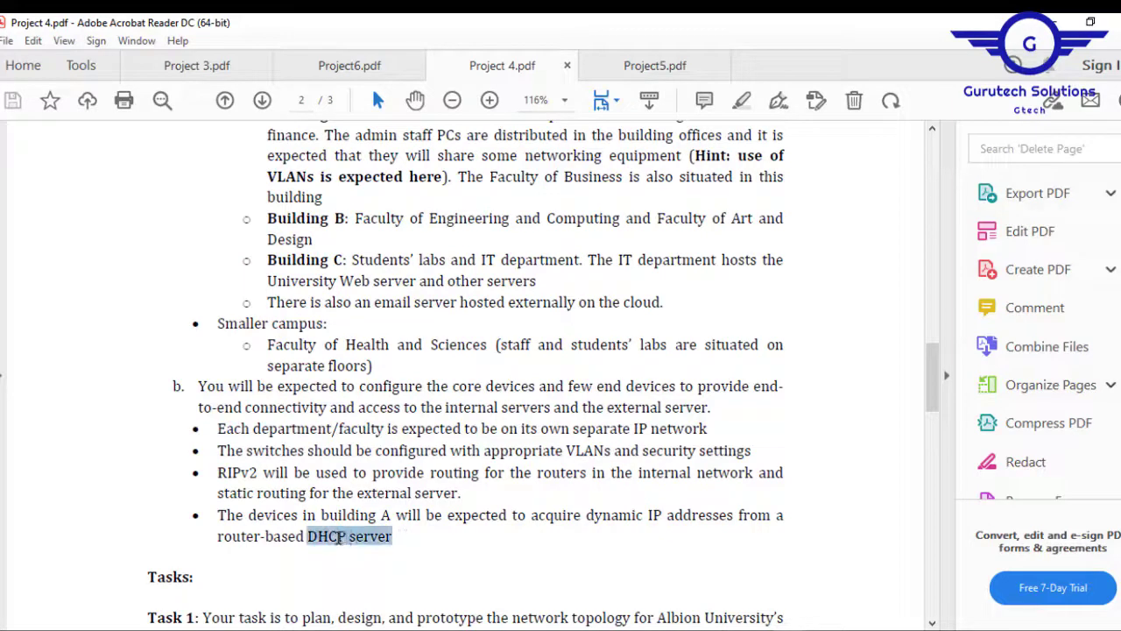
{"action": "left_click_drag", "start_coordinate": [261, 472], "coordinate": [230, 475]}
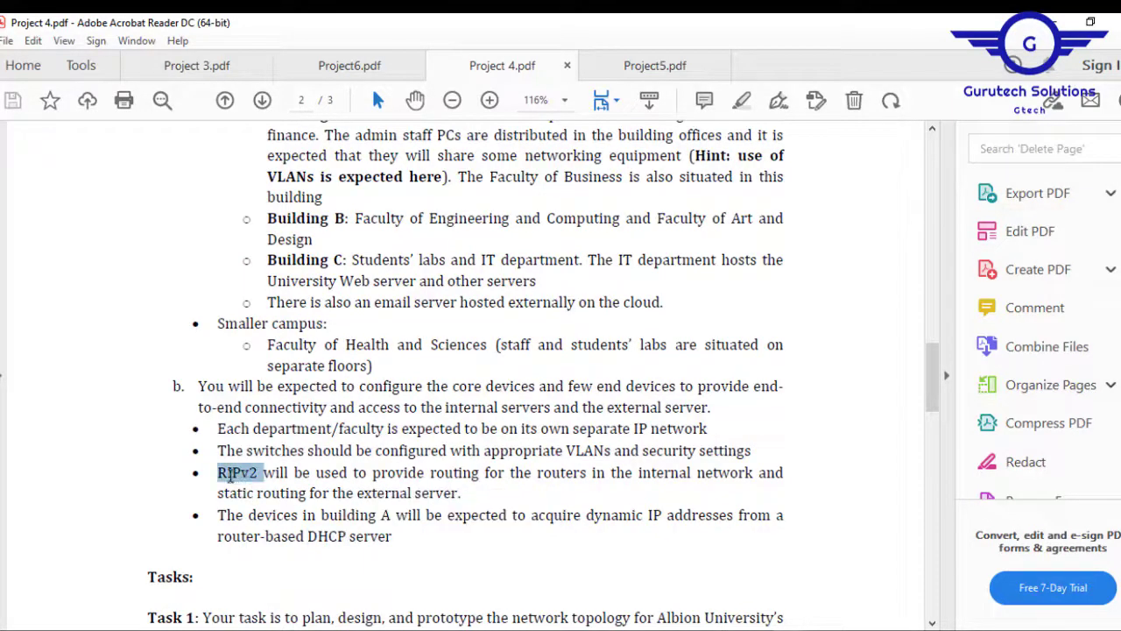
{"action": "left_click", "coordinate": [637, 457]}
{"action": "left_click_drag", "start_coordinate": [604, 450], "coordinate": [571, 452]}
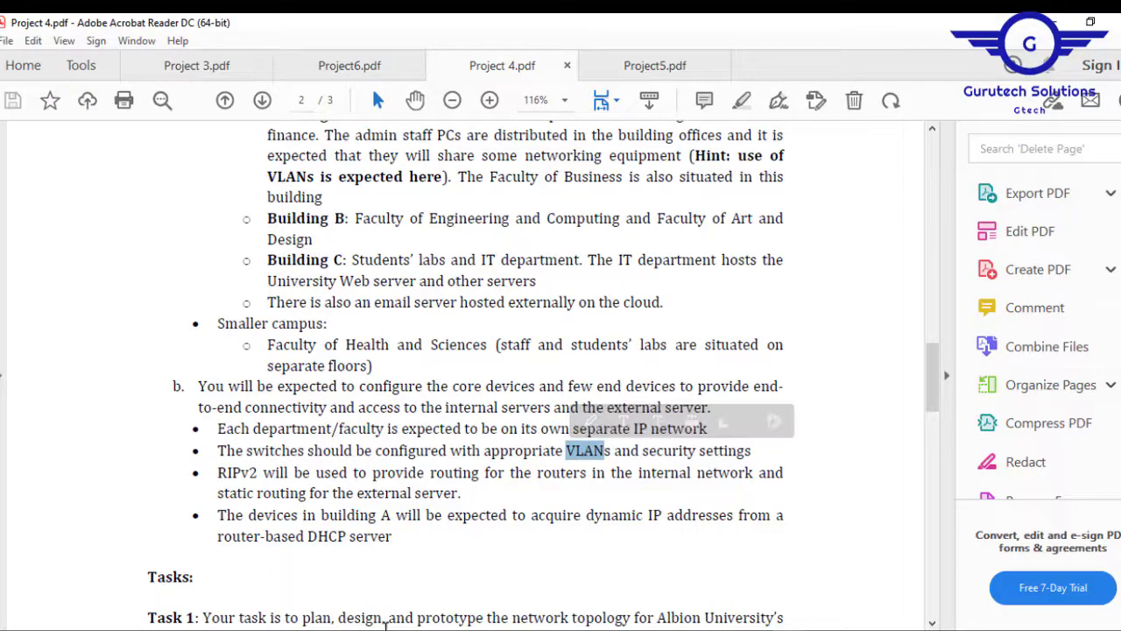
{"action": "key", "text": "alt+Tab"}
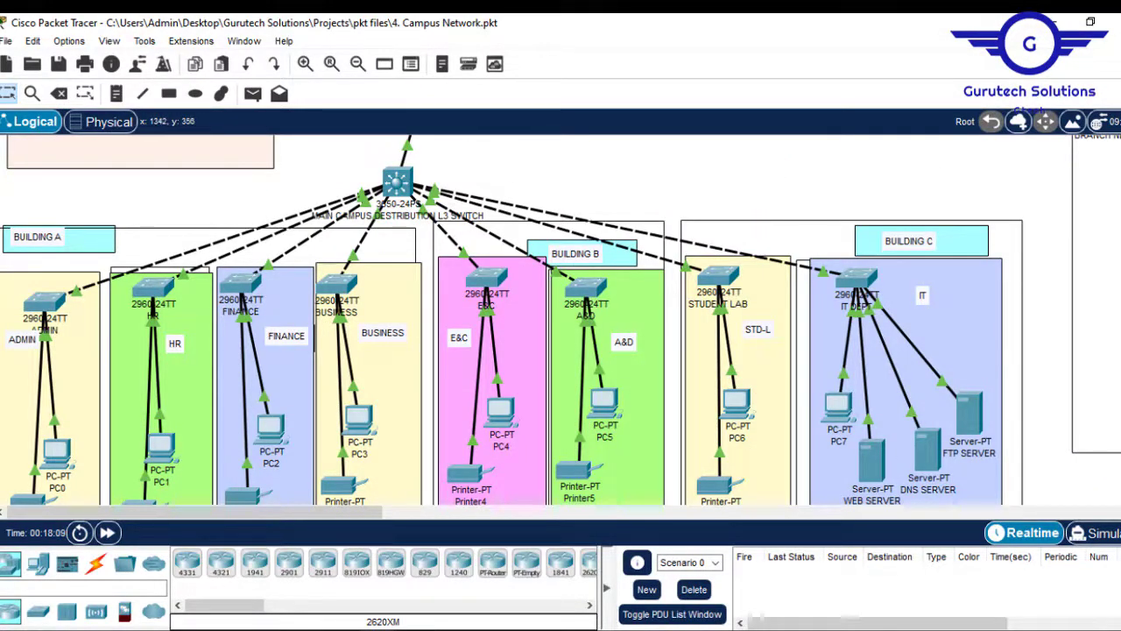
- Pan the campus canvas over to the branch network and back, then minimize Packet Tracer
{"action": "scroll", "coordinate": [561, 320], "scroll_direction": "up", "scroll_amount": 5}
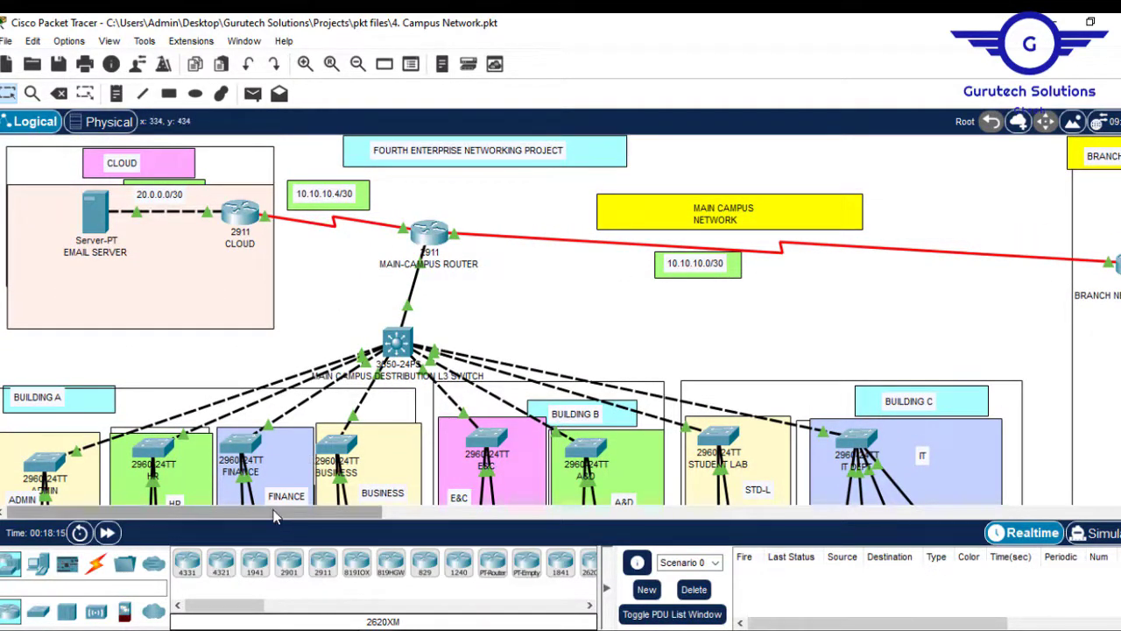
{"action": "left_click_drag", "start_coordinate": [276, 512], "coordinate": [520, 508]}
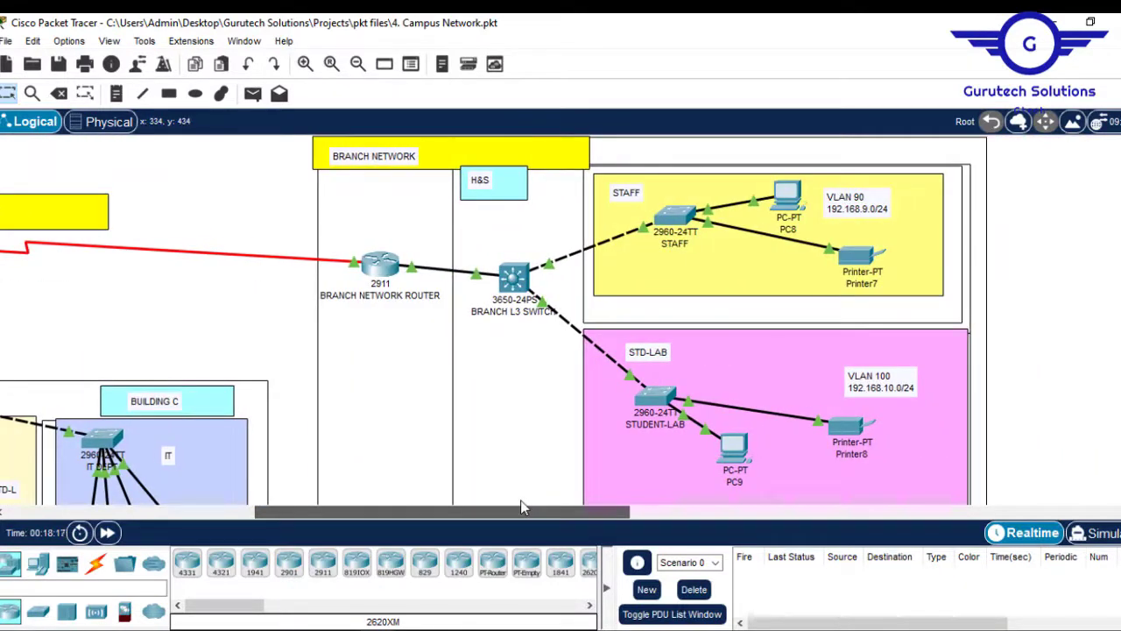
{"action": "scroll", "coordinate": [491, 320], "scroll_direction": "down", "scroll_amount": 3}
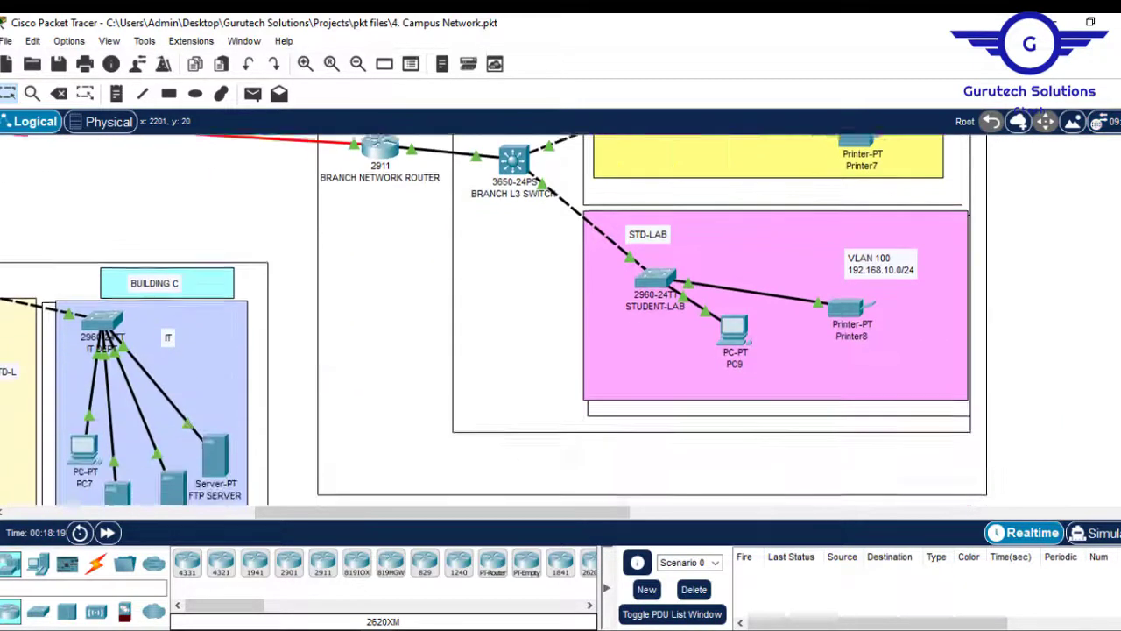
{"action": "scroll", "coordinate": [491, 320], "scroll_direction": "up", "scroll_amount": 3}
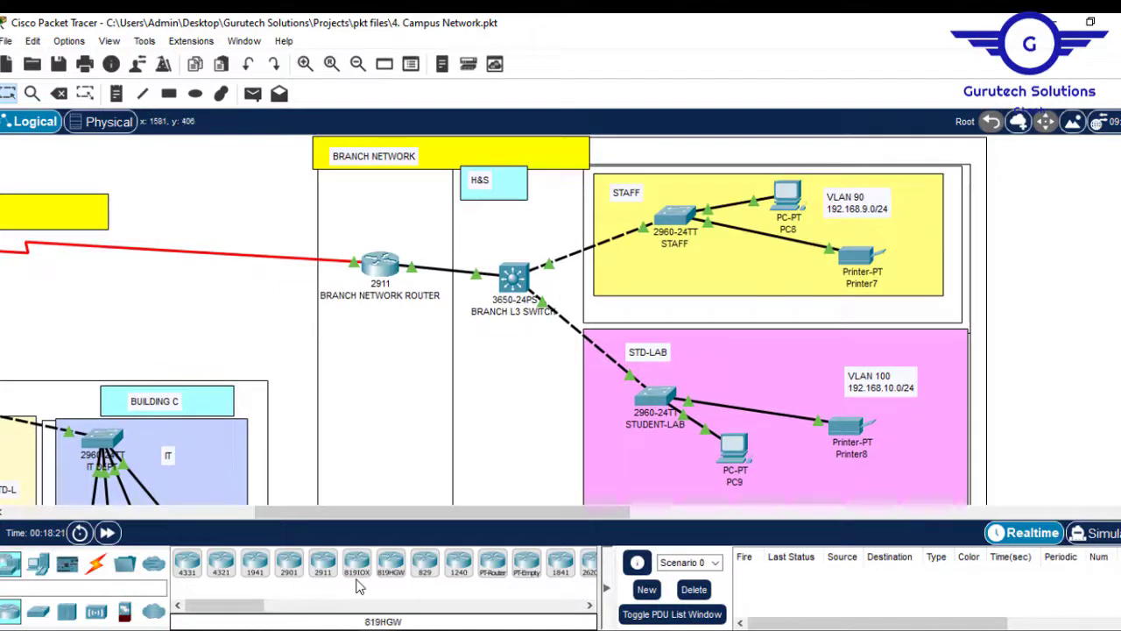
{"action": "left_click_drag", "start_coordinate": [326, 513], "coordinate": [72, 513]}
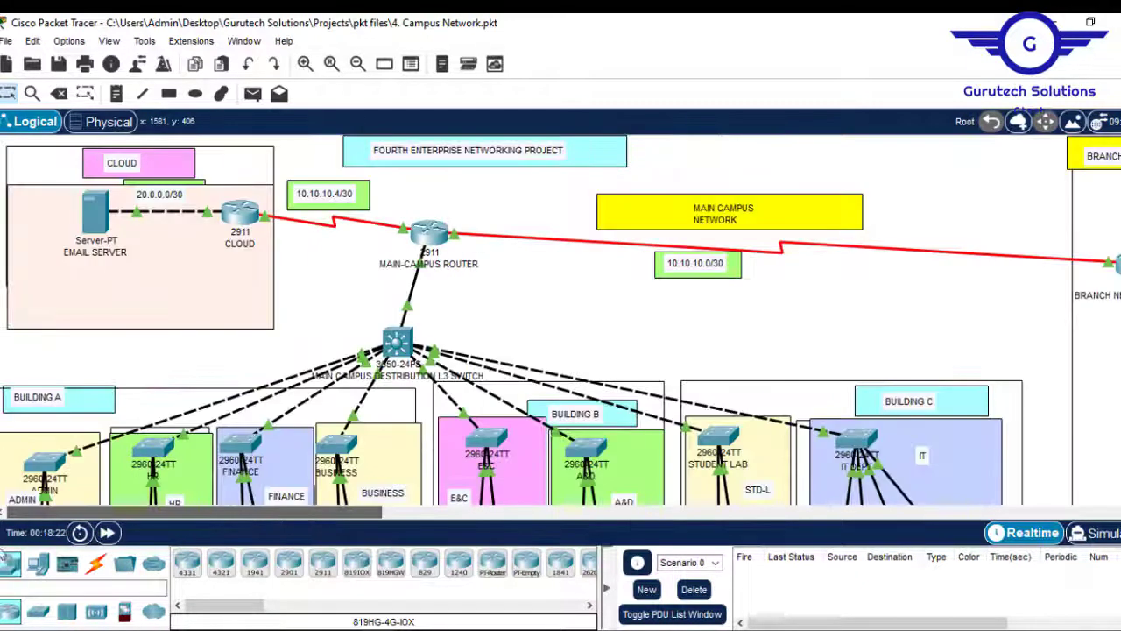
{"action": "left_click", "coordinate": [1053, 19]}
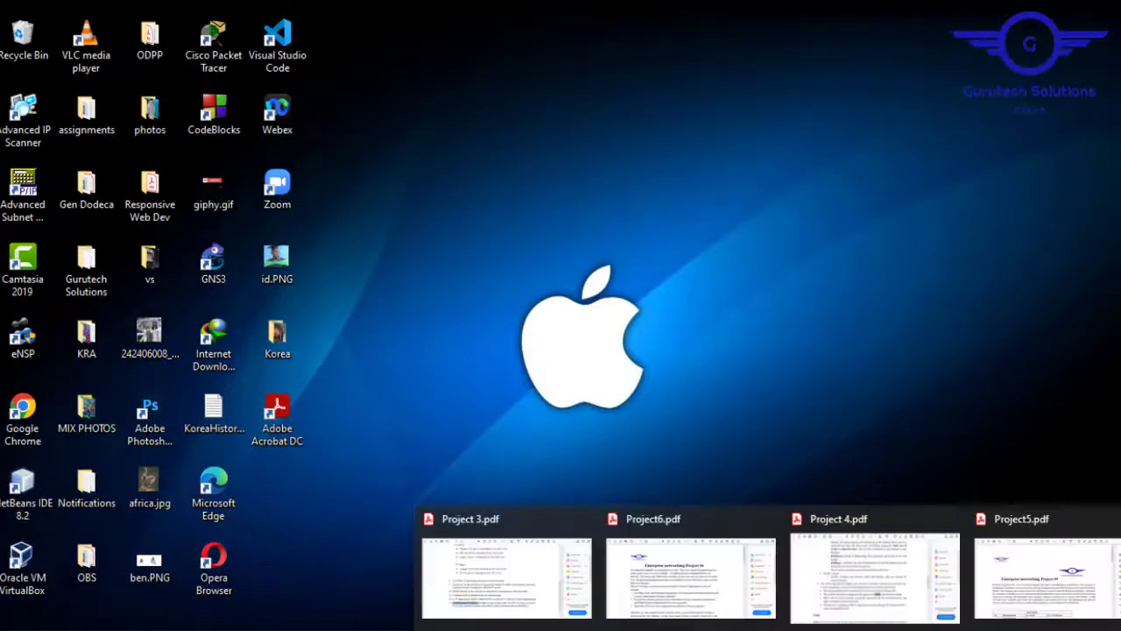
- View Project 4.pdf's Tasks and requirements sections, then go back to the Campus Network topology
{"action": "left_click", "coordinate": [874, 570]}
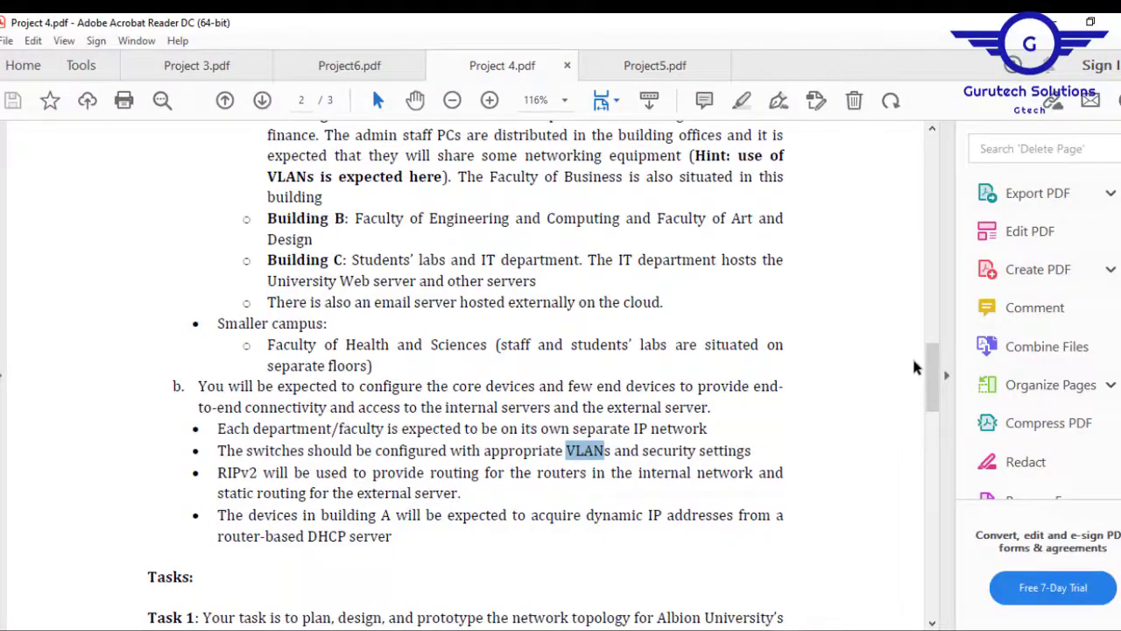
{"action": "left_click_drag", "start_coordinate": [937, 374], "coordinate": [934, 402]}
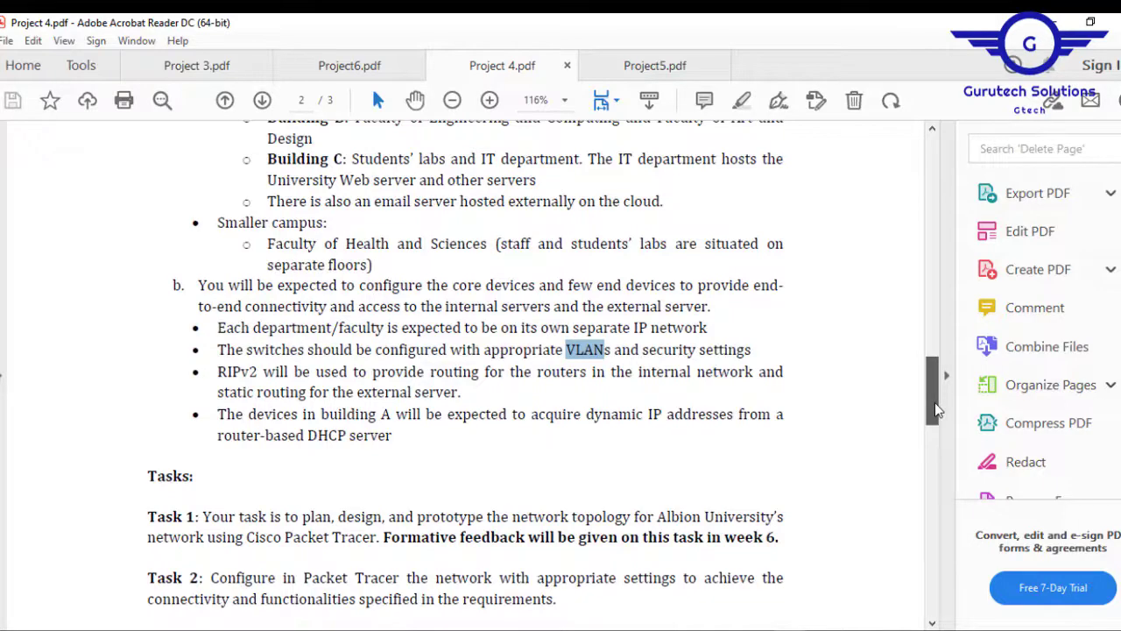
{"action": "mouse_move", "coordinate": [935, 403]}
{"action": "left_mouse_down"}
{"action": "mouse_move", "coordinate": [925, 366]}
{"action": "mouse_move", "coordinate": [926, 394]}
{"action": "left_mouse_up"}
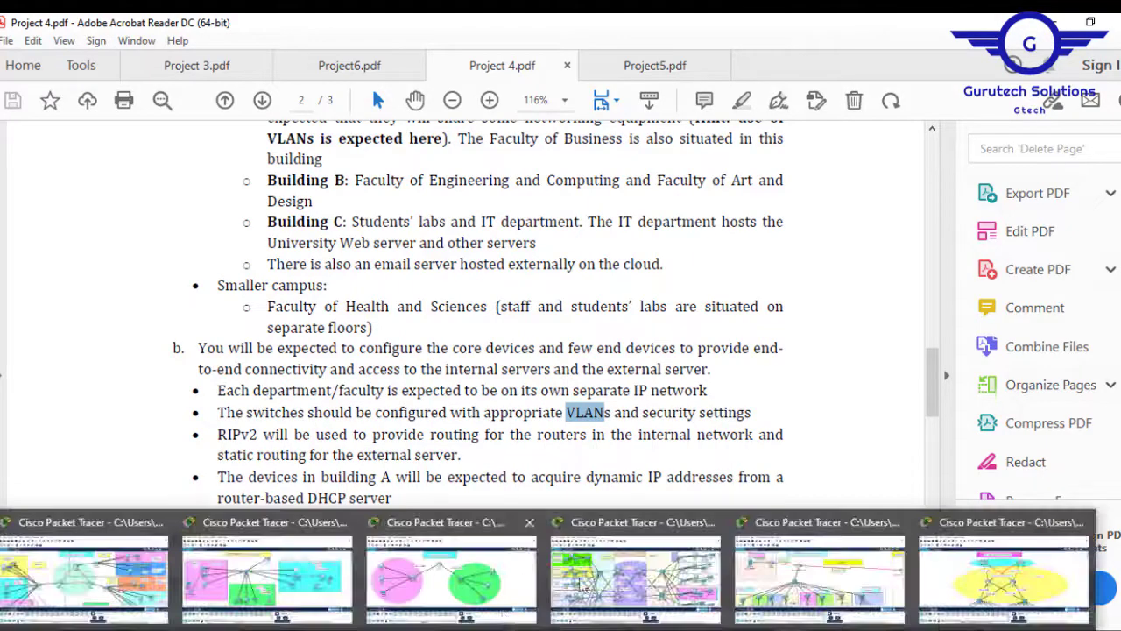
{"action": "left_click", "coordinate": [771, 576]}
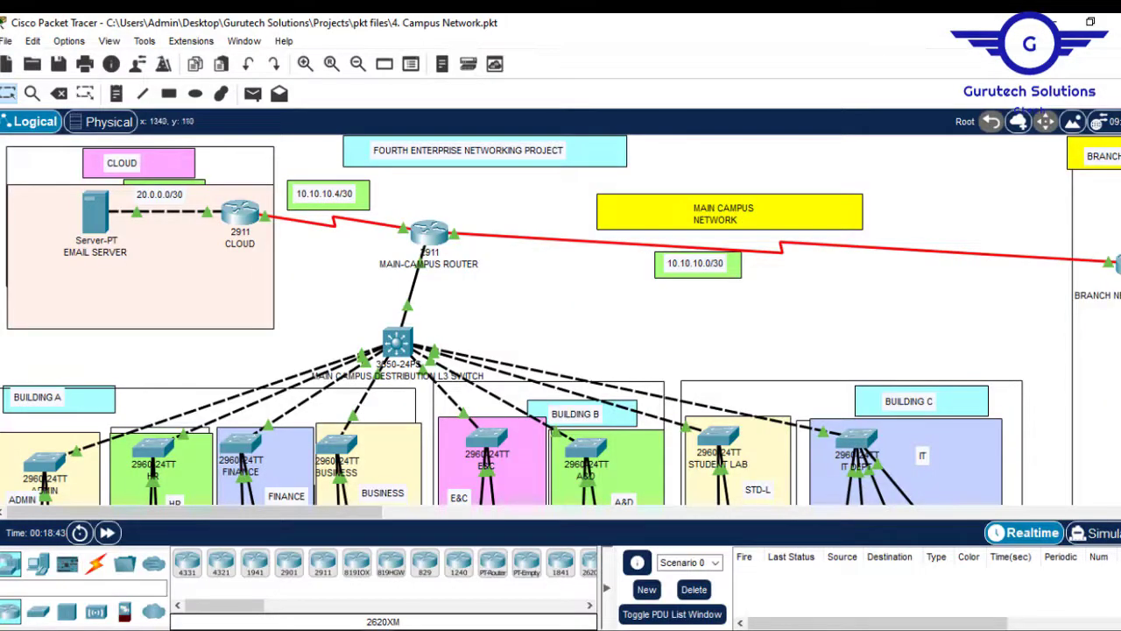
- Scroll the campus topology down and up, then minimize Packet Tracer to reveal Project 4.pdf
{"action": "scroll", "coordinate": [560, 320], "scroll_direction": "down", "scroll_amount": 5}
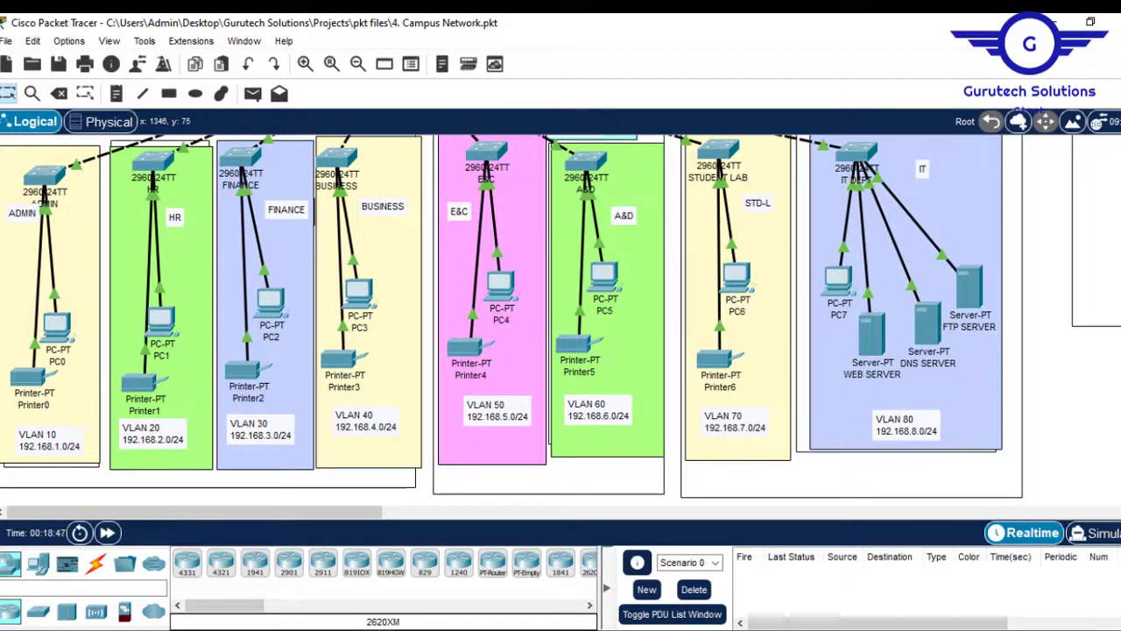
{"action": "scroll", "coordinate": [560, 320], "scroll_direction": "up", "scroll_amount": 3}
{"action": "scroll", "coordinate": [561, 320], "scroll_direction": "up", "scroll_amount": 2}
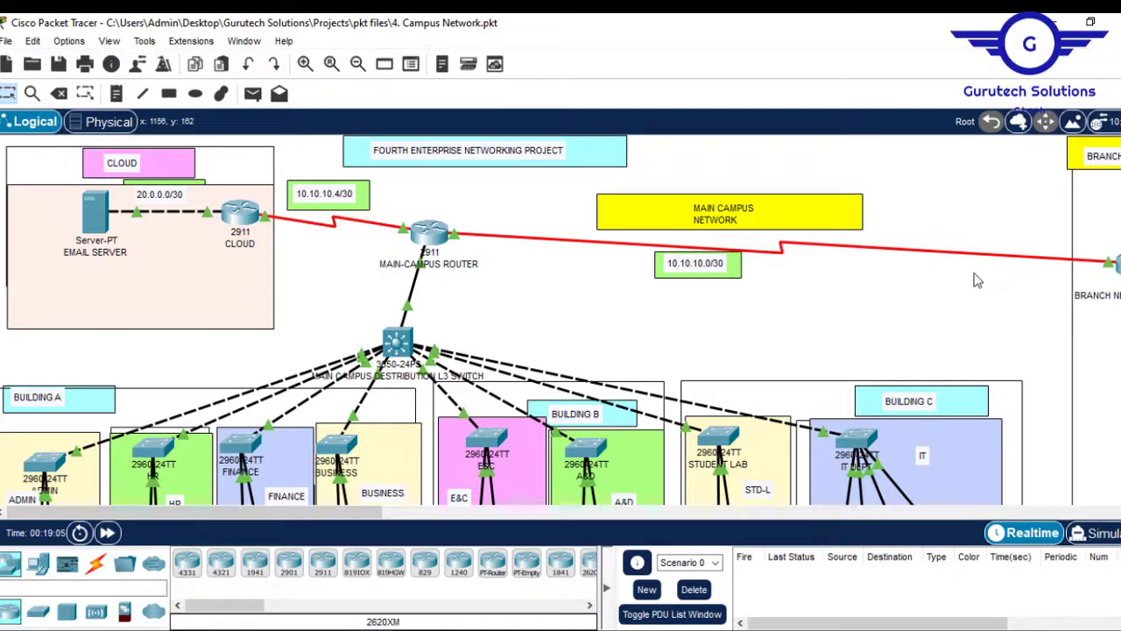
{"action": "left_click", "coordinate": [1047, 23]}
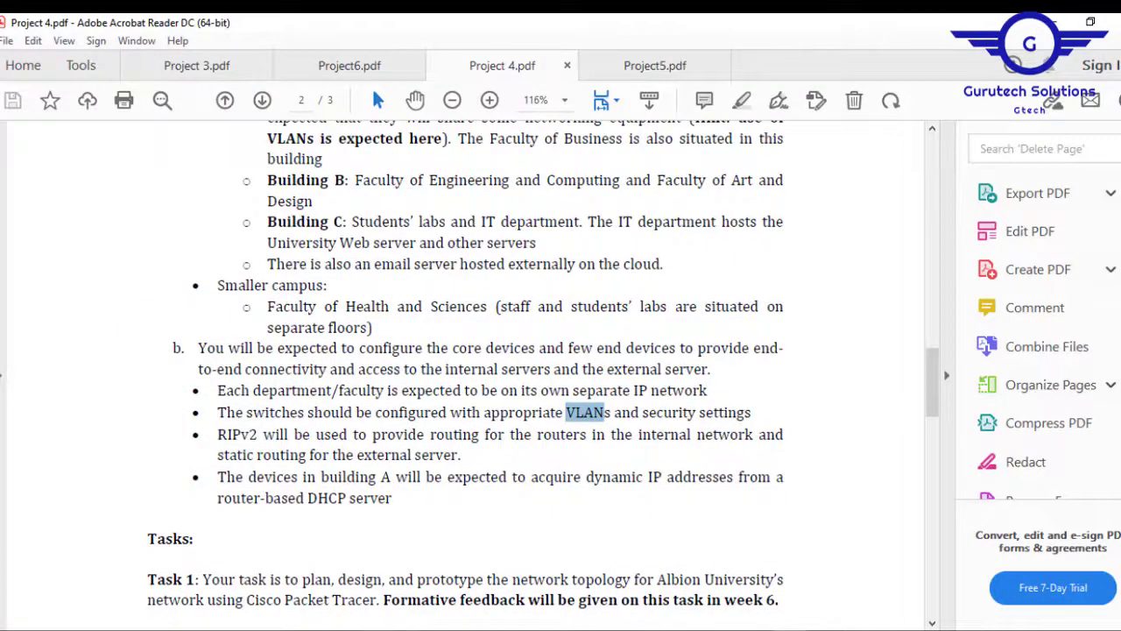
- Bring the 5. Bank System Network forward and scroll through its four floor routers
{"action": "mouse_move", "coordinate": [547, 628]}
{"action": "left_click", "coordinate": [635, 578]}
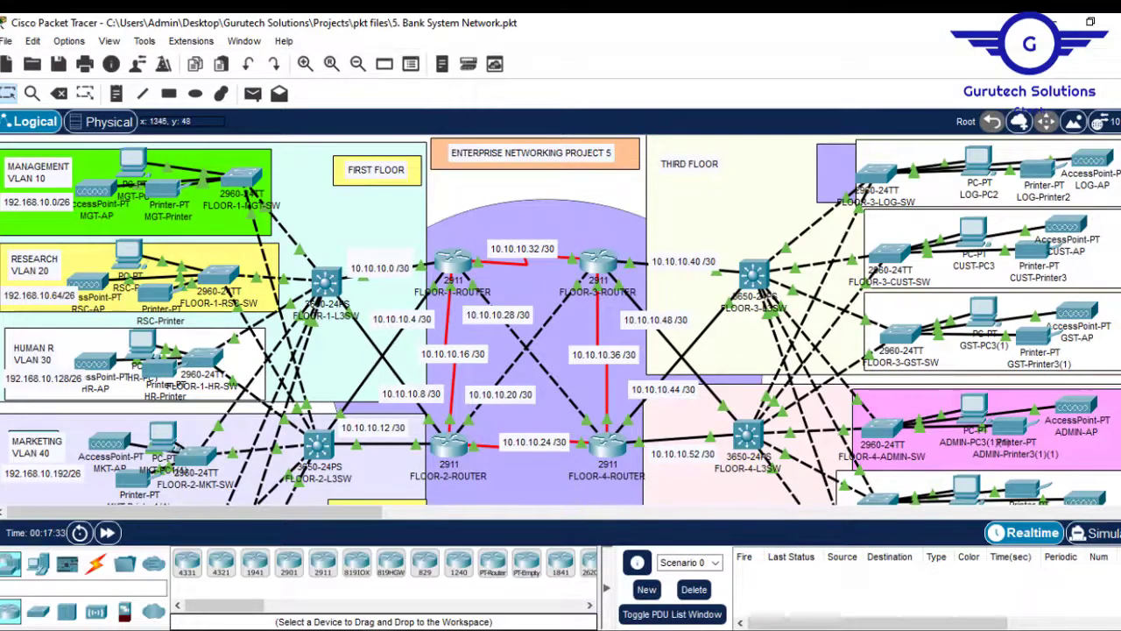
{"action": "scroll", "coordinate": [1093, 210], "scroll_direction": "down", "scroll_amount": 5}
{"action": "scroll", "coordinate": [560, 320], "scroll_direction": "down", "scroll_amount": 4}
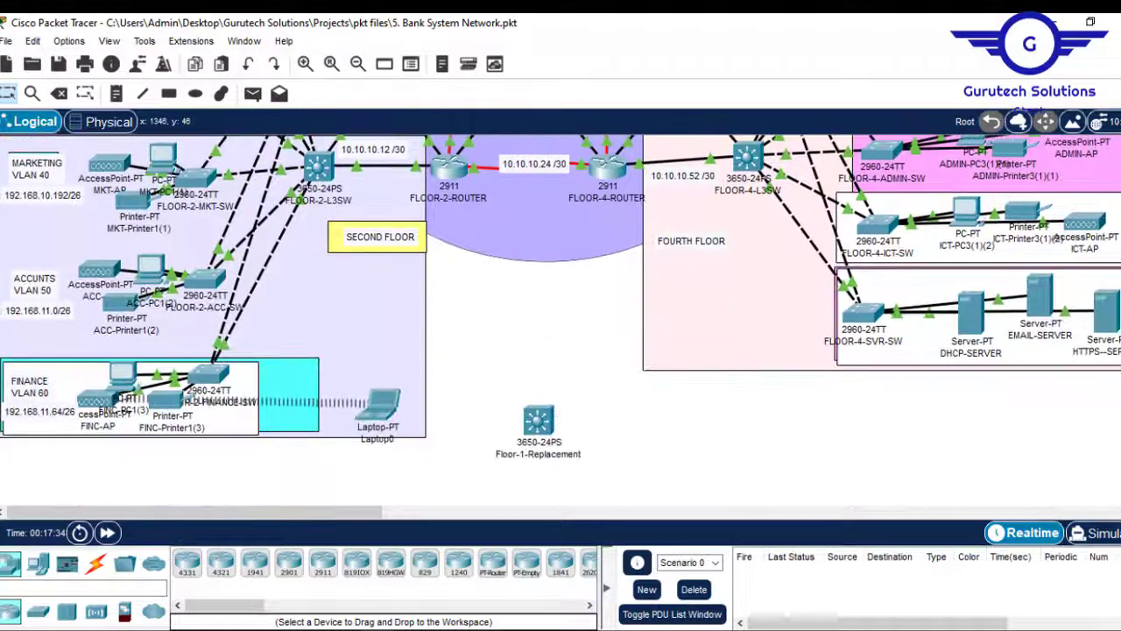
{"action": "scroll", "coordinate": [561, 320], "scroll_direction": "up", "scroll_amount": 1}
{"action": "scroll", "coordinate": [561, 320], "scroll_direction": "up", "scroll_amount": 7}
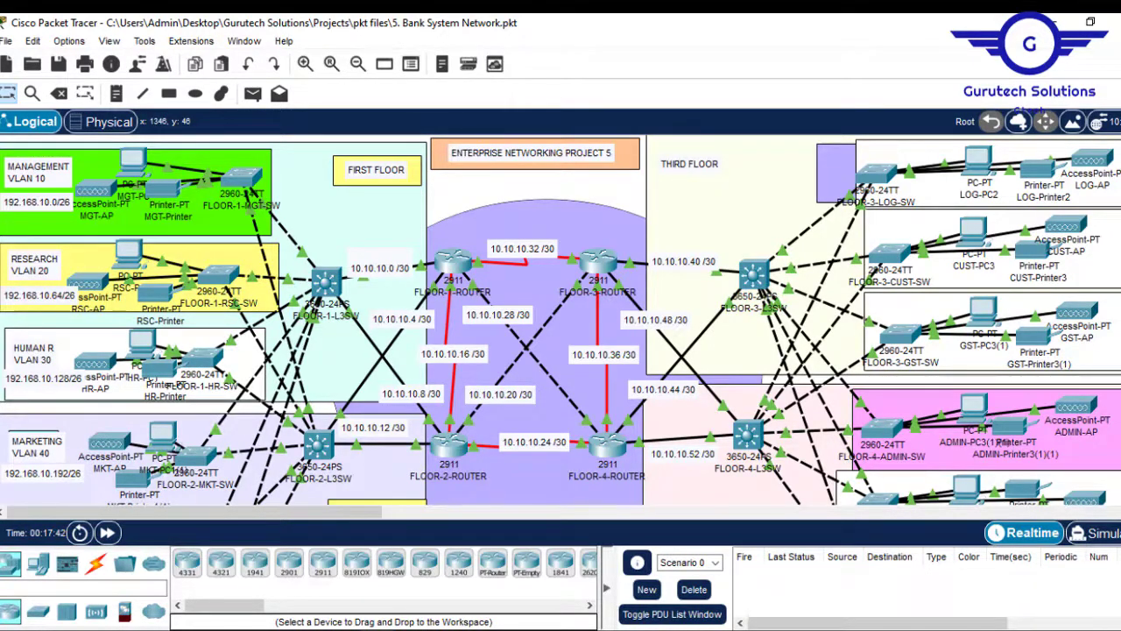
{"action": "scroll", "coordinate": [561, 319], "scroll_direction": "down", "scroll_amount": 10}
{"action": "scroll", "coordinate": [561, 319], "scroll_direction": "up", "scroll_amount": 10}
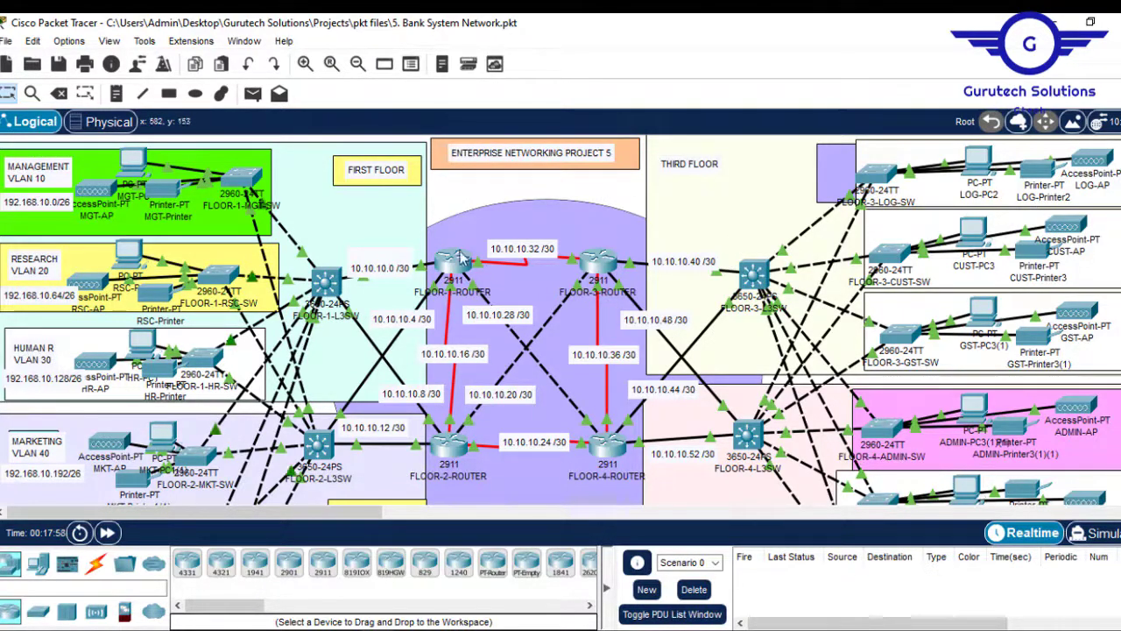
- Switch to Project5.pdf and scroll down to its requirements list
{"action": "mouse_move", "coordinate": [771, 626]}
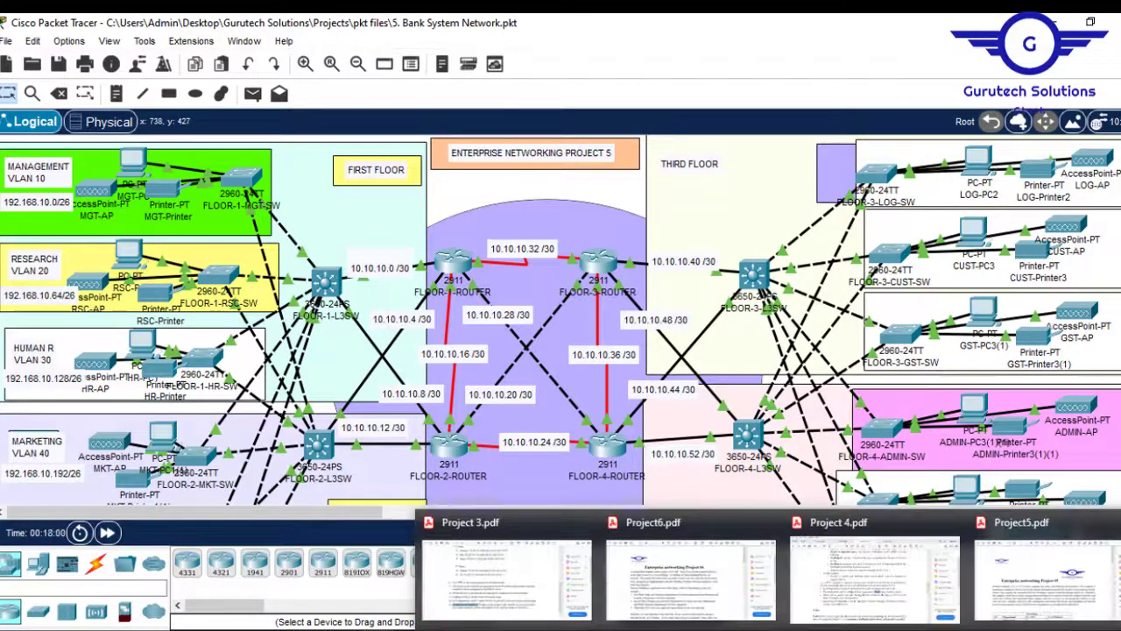
{"action": "mouse_move", "coordinate": [837, 596]}
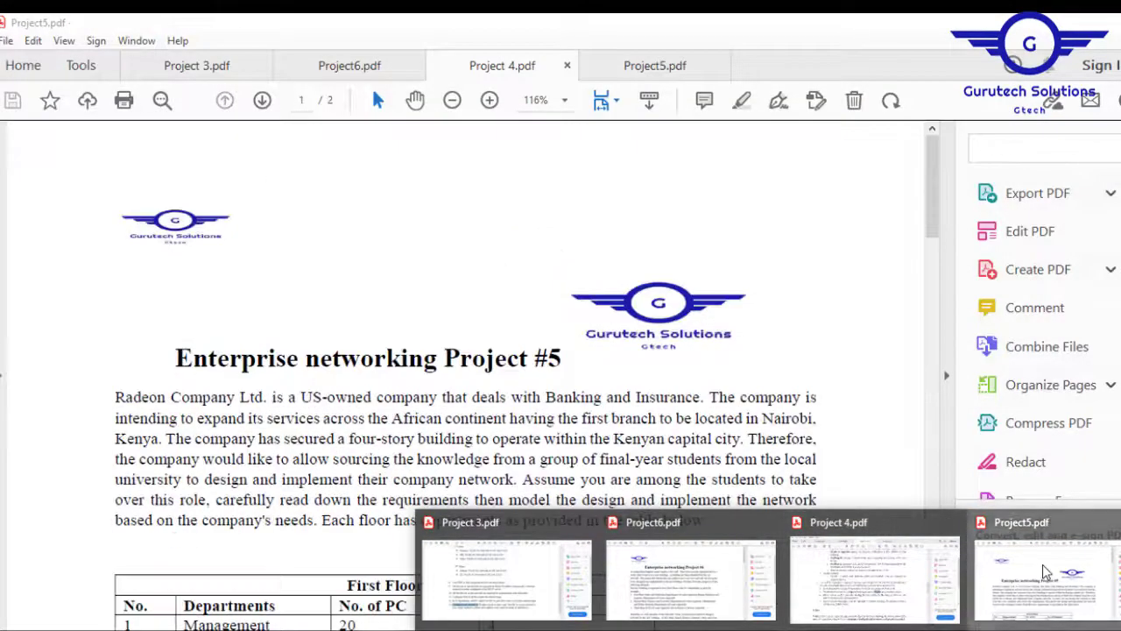
{"action": "left_click", "coordinate": [1042, 564]}
{"action": "left_click_drag", "start_coordinate": [934, 204], "coordinate": [987, 479]}
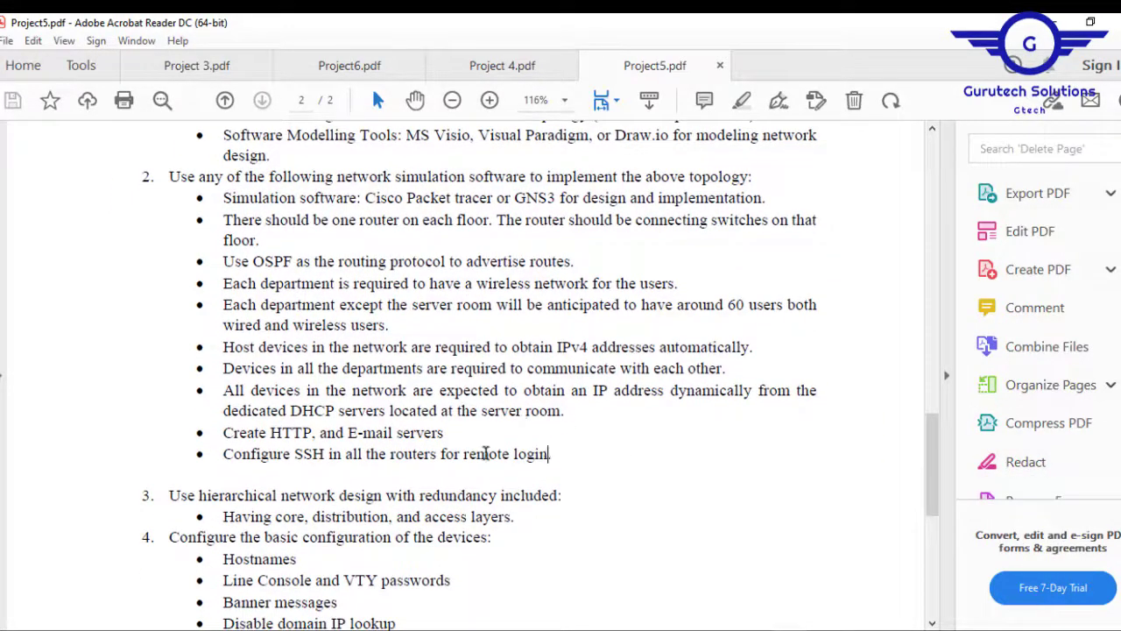
- Highlight the SSH, HTTP/E-mail server and dedicated DHCP server requirement lines
{"action": "left_click_drag", "start_coordinate": [550, 454], "coordinate": [295, 454]}
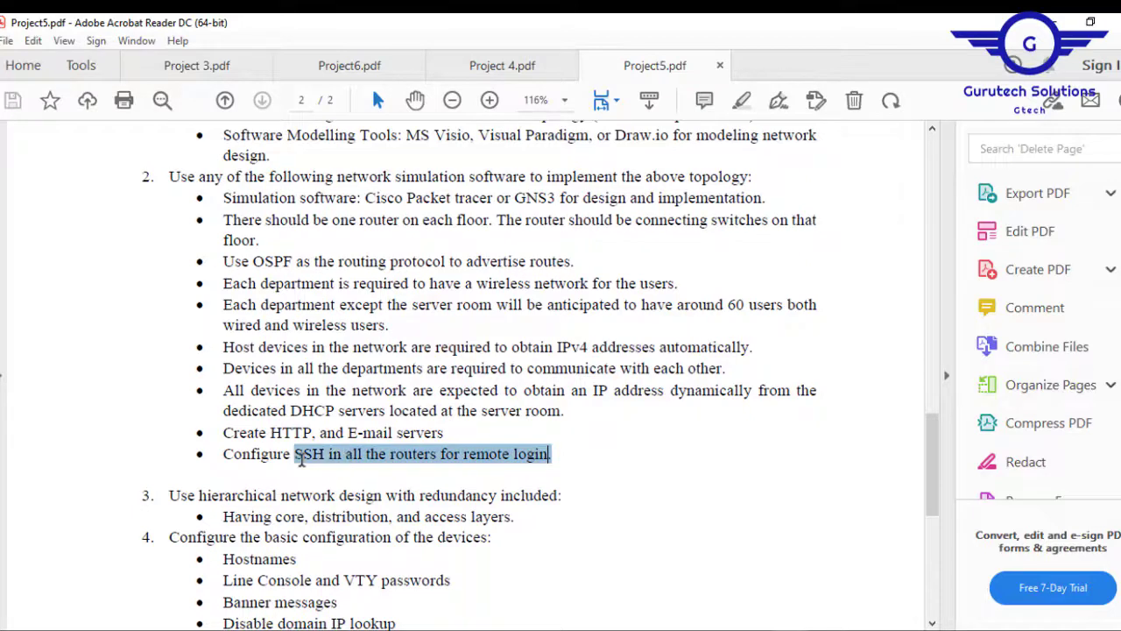
{"action": "left_click", "coordinate": [547, 419]}
{"action": "left_click_drag", "start_coordinate": [452, 438], "coordinate": [285, 435]}
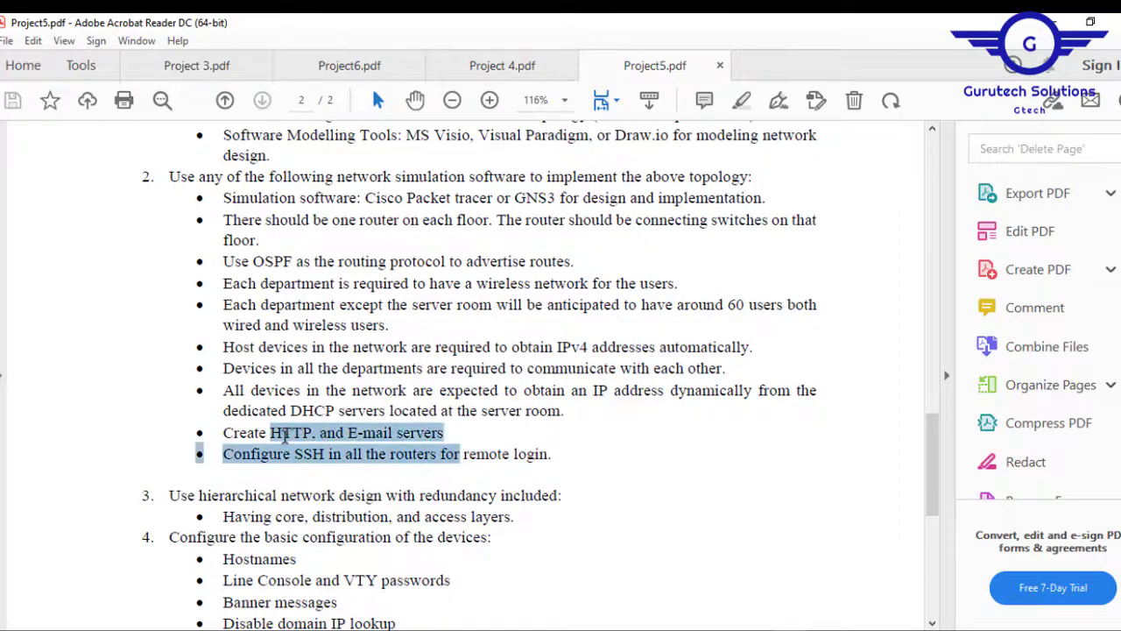
{"action": "left_click", "coordinate": [550, 406]}
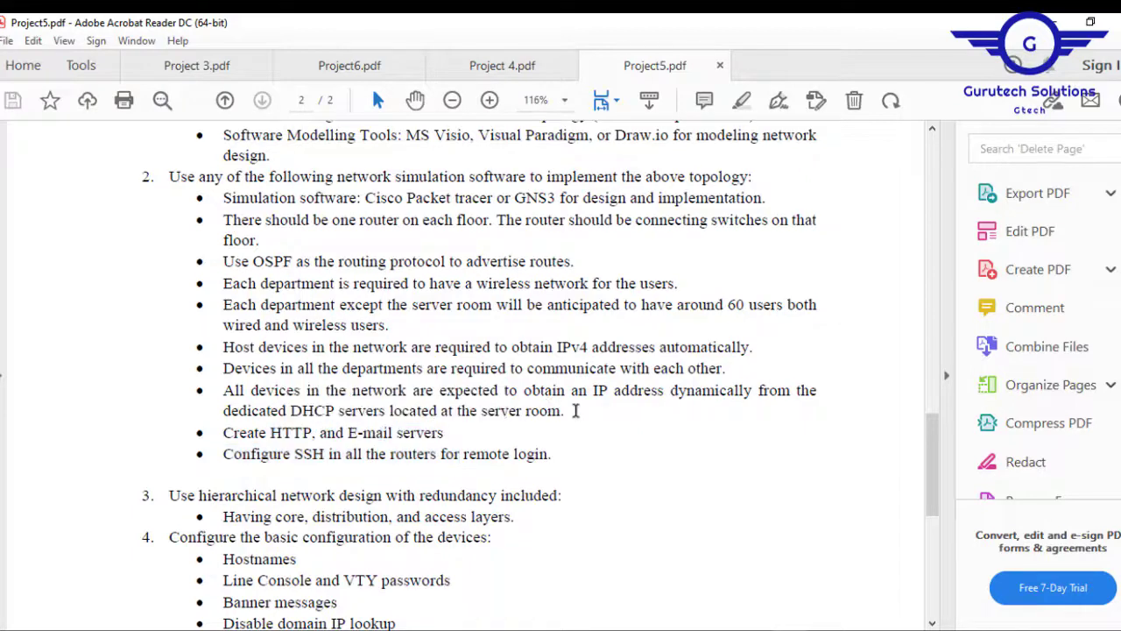
{"action": "left_click_drag", "start_coordinate": [572, 412], "coordinate": [280, 415]}
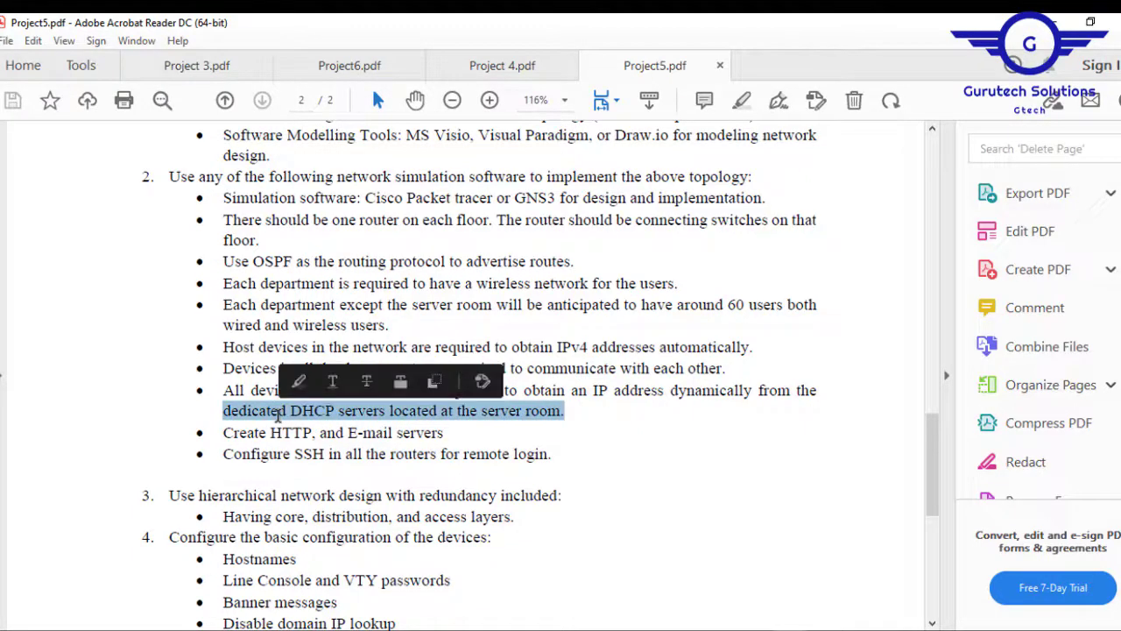
{"action": "left_click", "coordinate": [401, 576]}
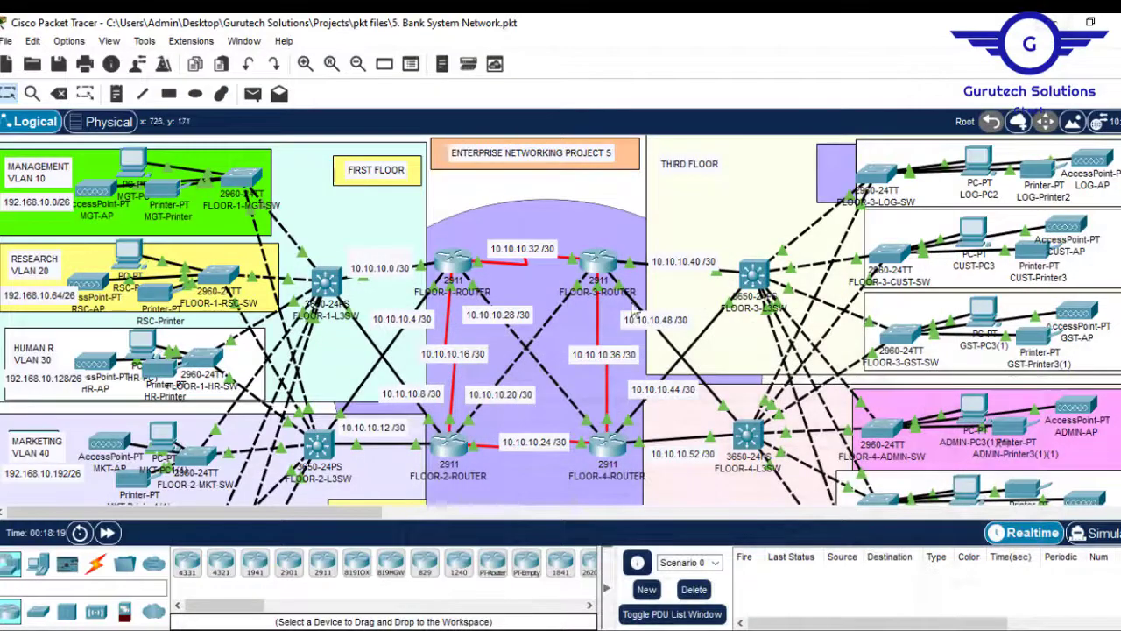
{"action": "scroll", "coordinate": [561, 319], "scroll_direction": "down", "scroll_amount": 5}
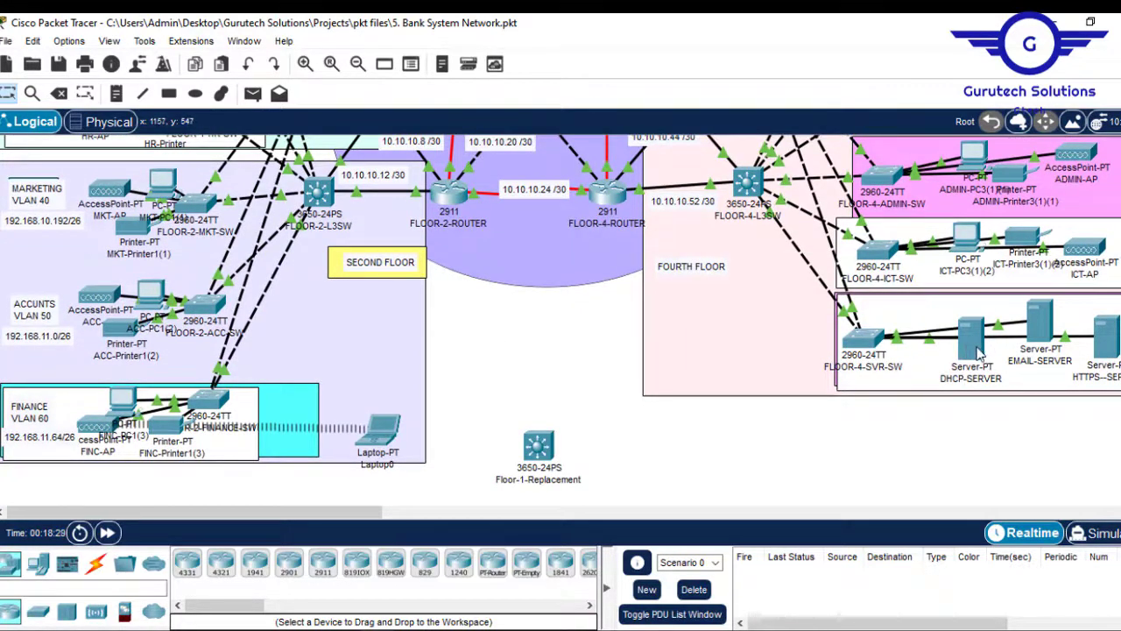
{"action": "scroll", "coordinate": [561, 319], "scroll_direction": "up", "scroll_amount": 4}
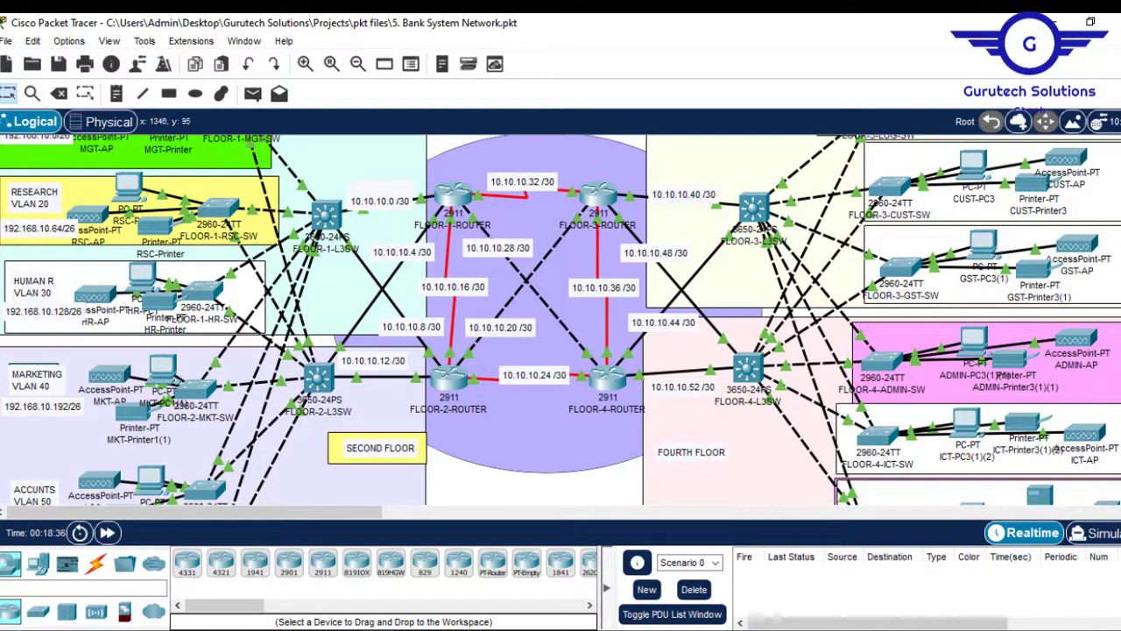
{"action": "scroll", "coordinate": [560, 320], "scroll_direction": "down", "scroll_amount": 5}
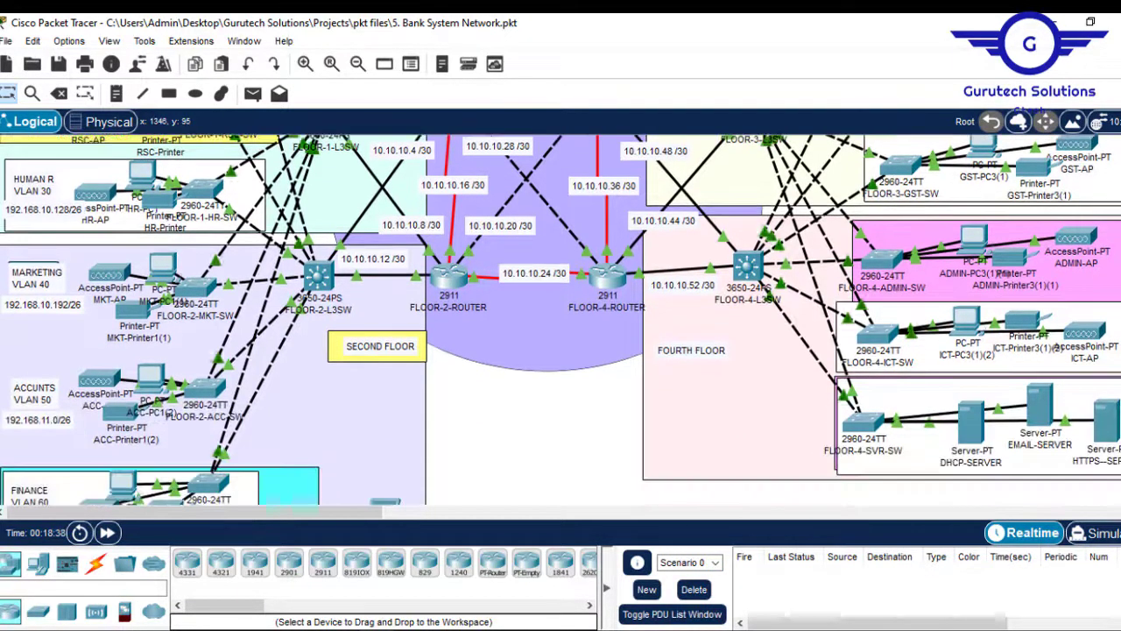
{"action": "scroll", "coordinate": [560, 320], "scroll_direction": "up", "scroll_amount": 4}
{"action": "scroll", "coordinate": [560, 320], "scroll_direction": "up", "scroll_amount": 2}
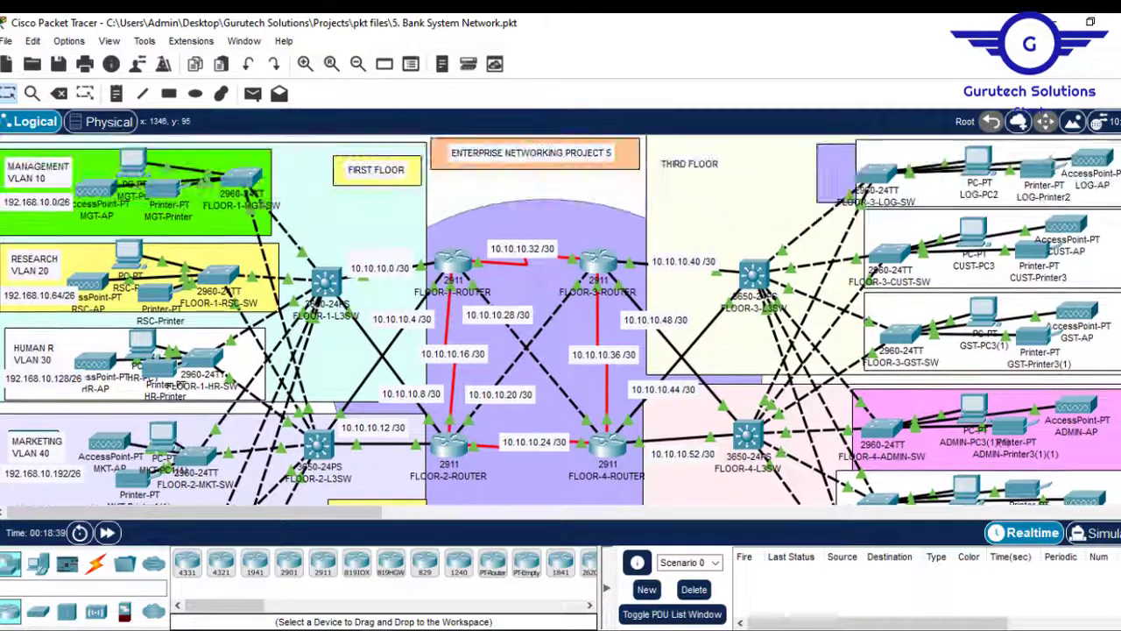
{"action": "scroll", "coordinate": [561, 320], "scroll_direction": "down", "scroll_amount": 2}
{"action": "scroll", "coordinate": [561, 320], "scroll_direction": "up", "scroll_amount": 2}
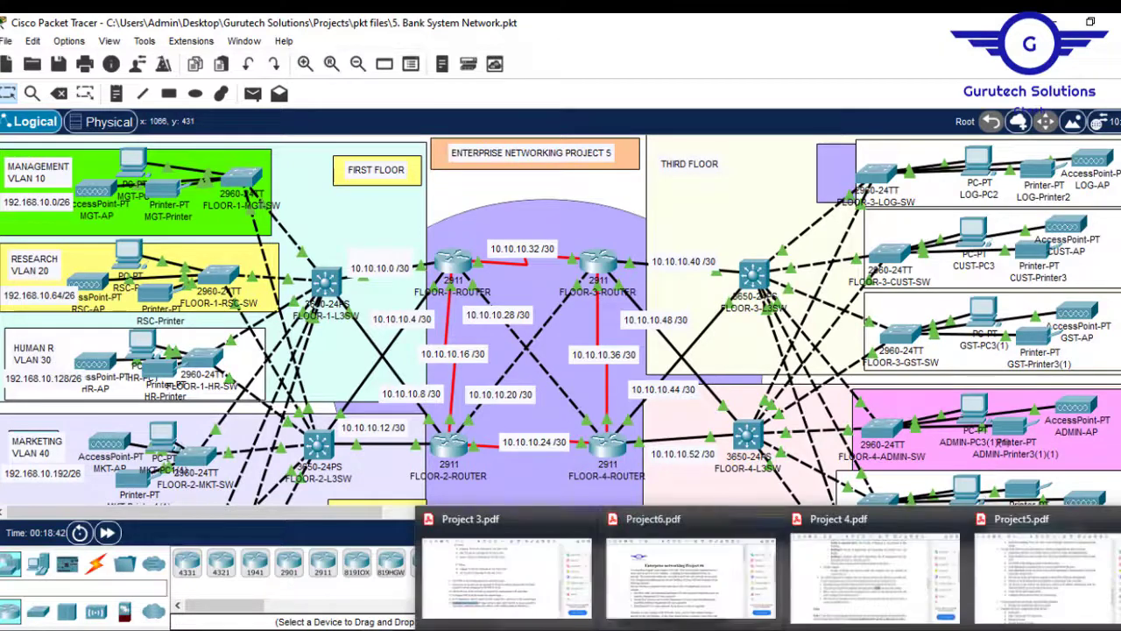
{"action": "left_click", "coordinate": [1047, 565]}
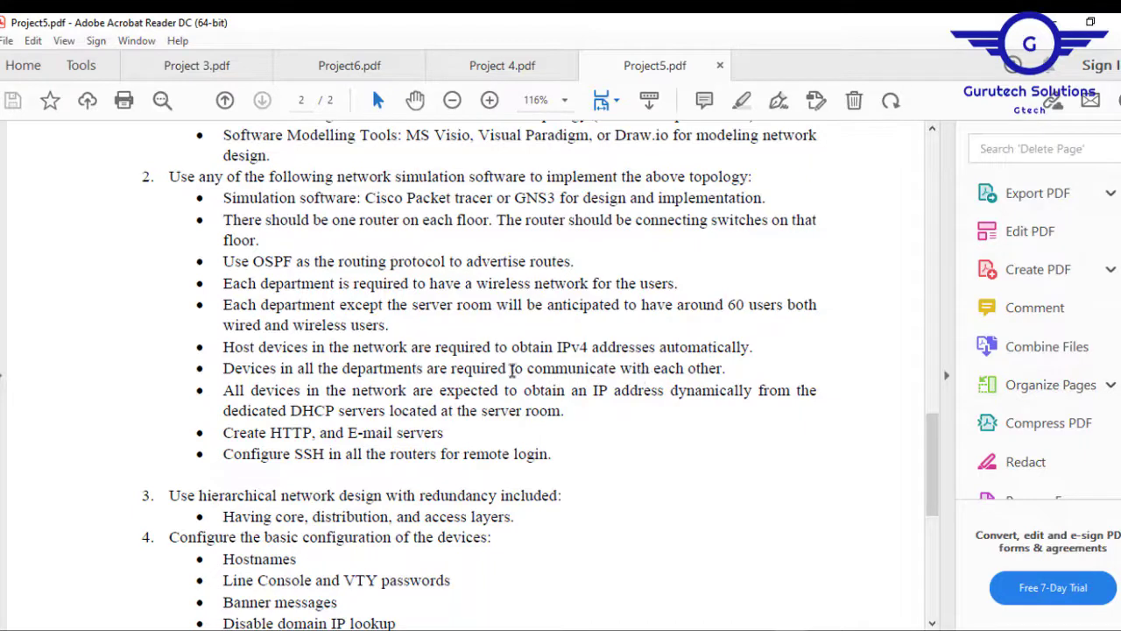
{"action": "left_click_drag", "start_coordinate": [453, 395], "coordinate": [323, 372]}
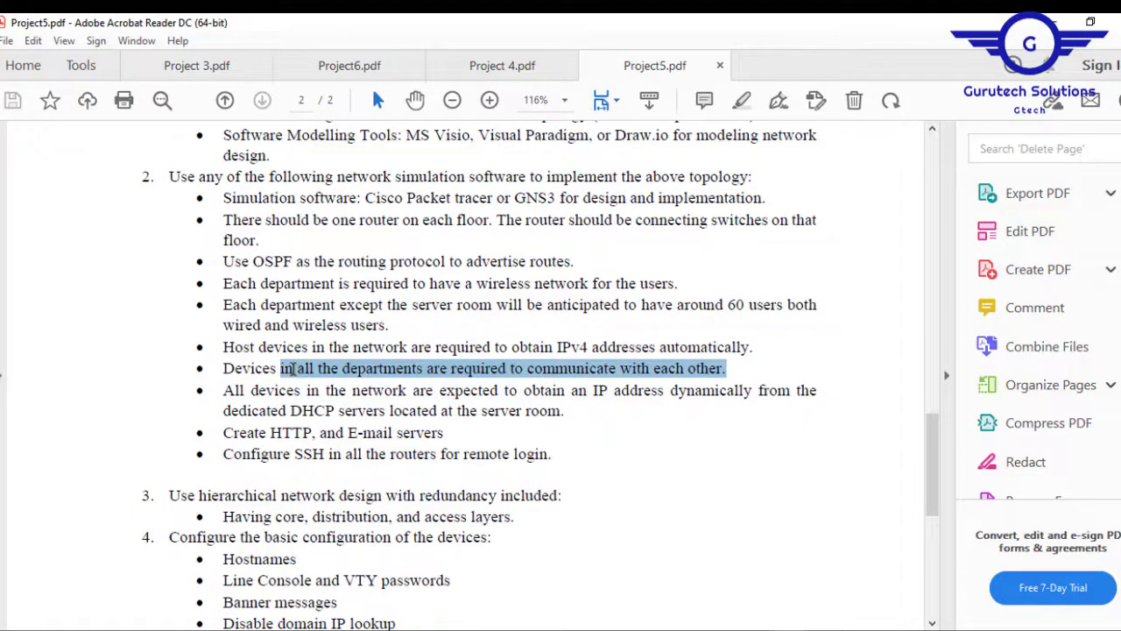
{"action": "left_click_drag", "start_coordinate": [293, 369], "coordinate": [292, 369]}
{"action": "left_click", "coordinate": [664, 330]}
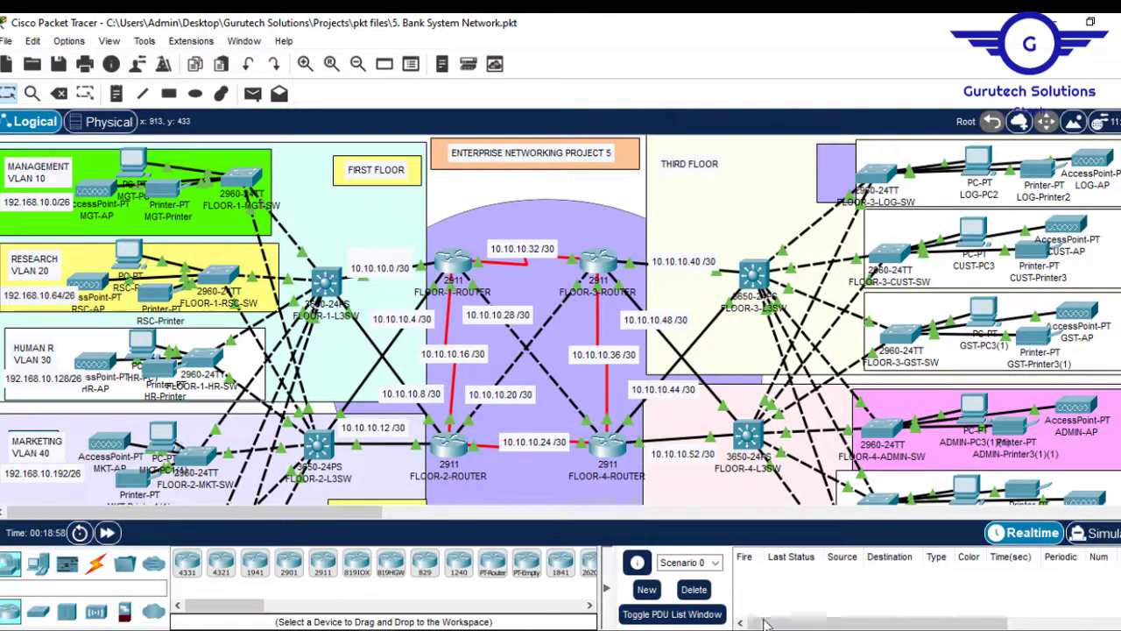
- In Project5.pdf, highlight automatic IPv4 addressing, wireless users, OSPF and the 60 users figure
{"action": "mouse_move", "coordinate": [764, 626]}
{"action": "left_click", "coordinate": [1044, 563]}
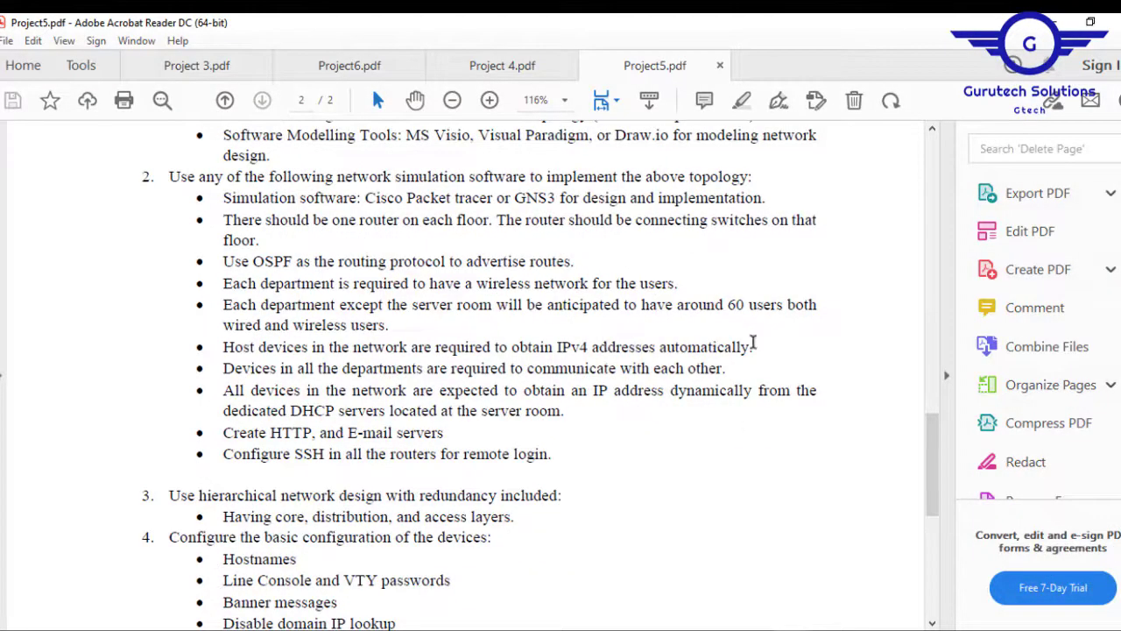
{"action": "left_click_drag", "start_coordinate": [753, 343], "coordinate": [224, 351]}
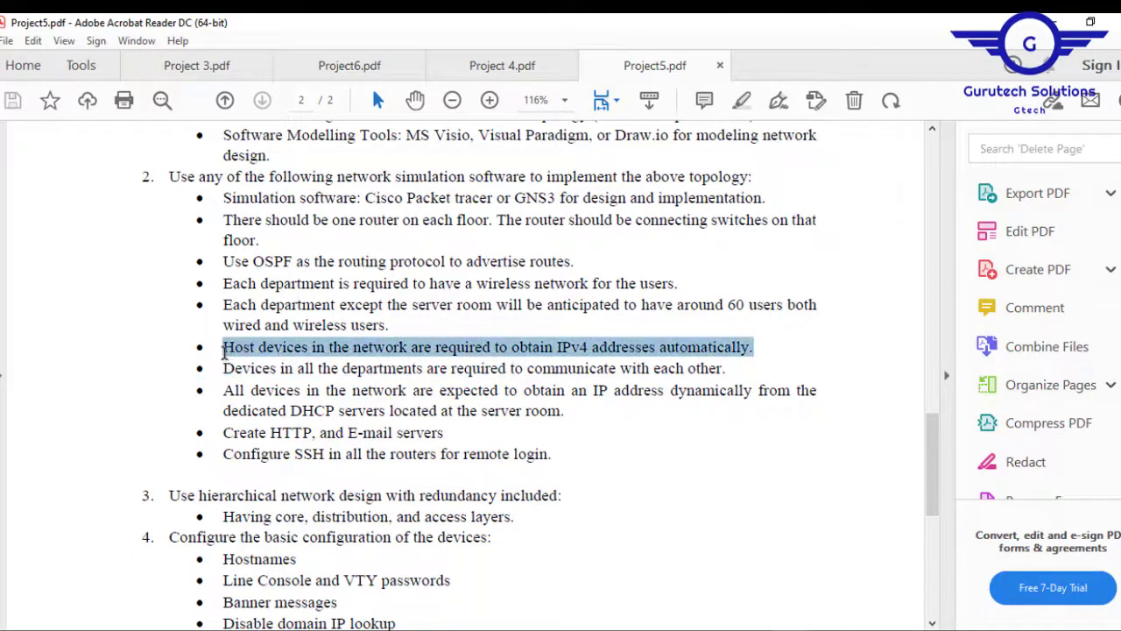
{"action": "left_click", "coordinate": [582, 308]}
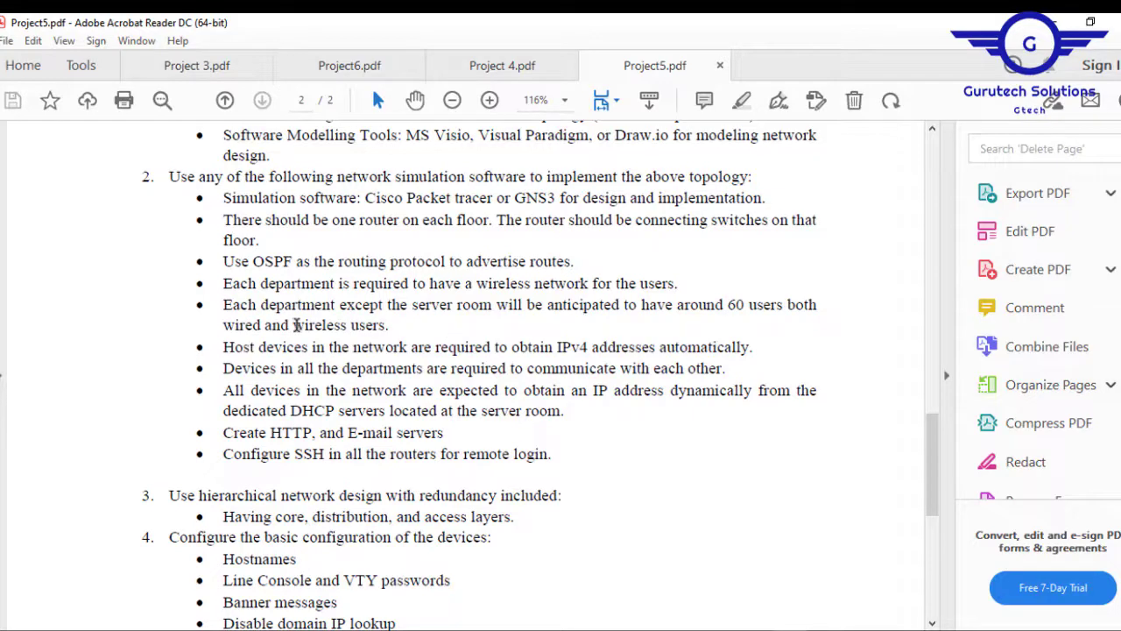
{"action": "left_click_drag", "start_coordinate": [295, 325], "coordinate": [390, 326]}
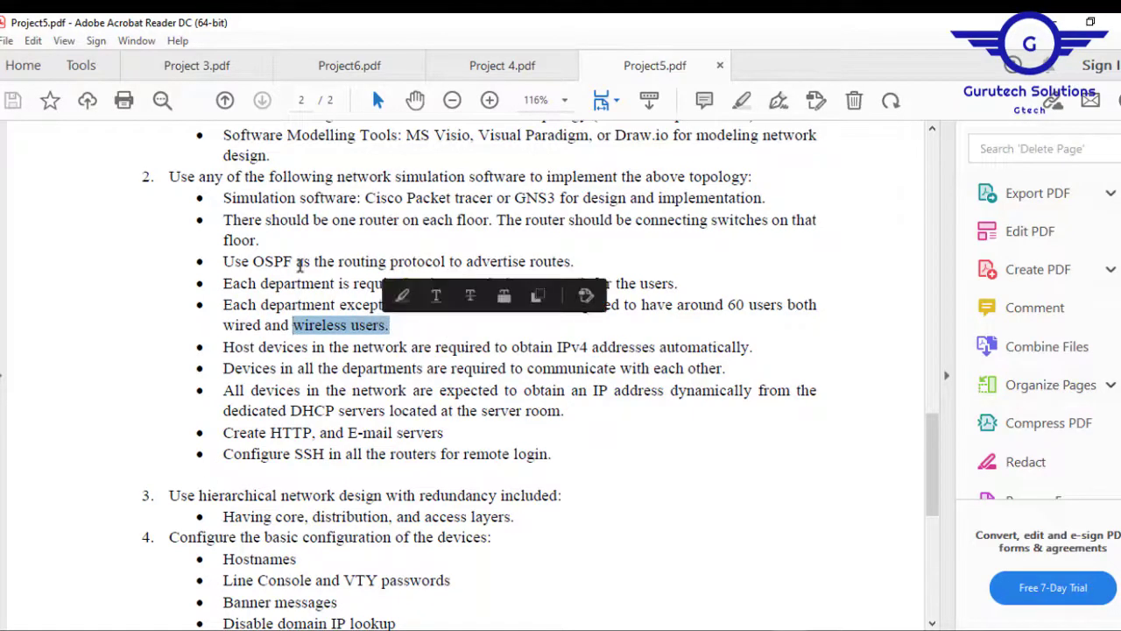
{"action": "left_click_drag", "start_coordinate": [252, 261], "coordinate": [508, 242]}
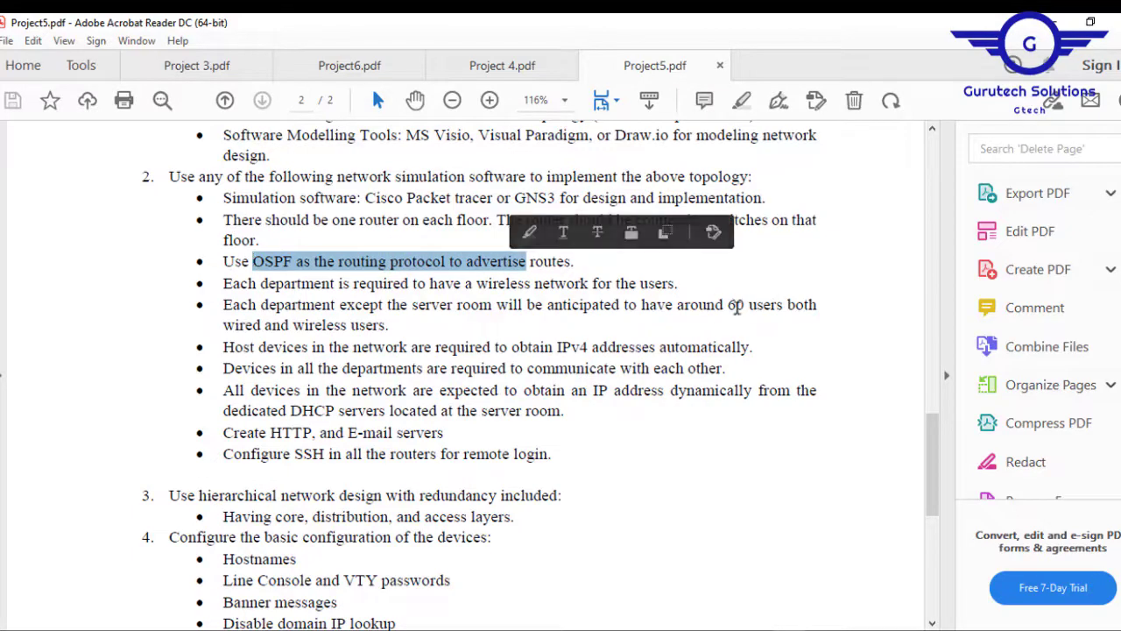
{"action": "left_click_drag", "start_coordinate": [728, 305], "coordinate": [763, 308]}
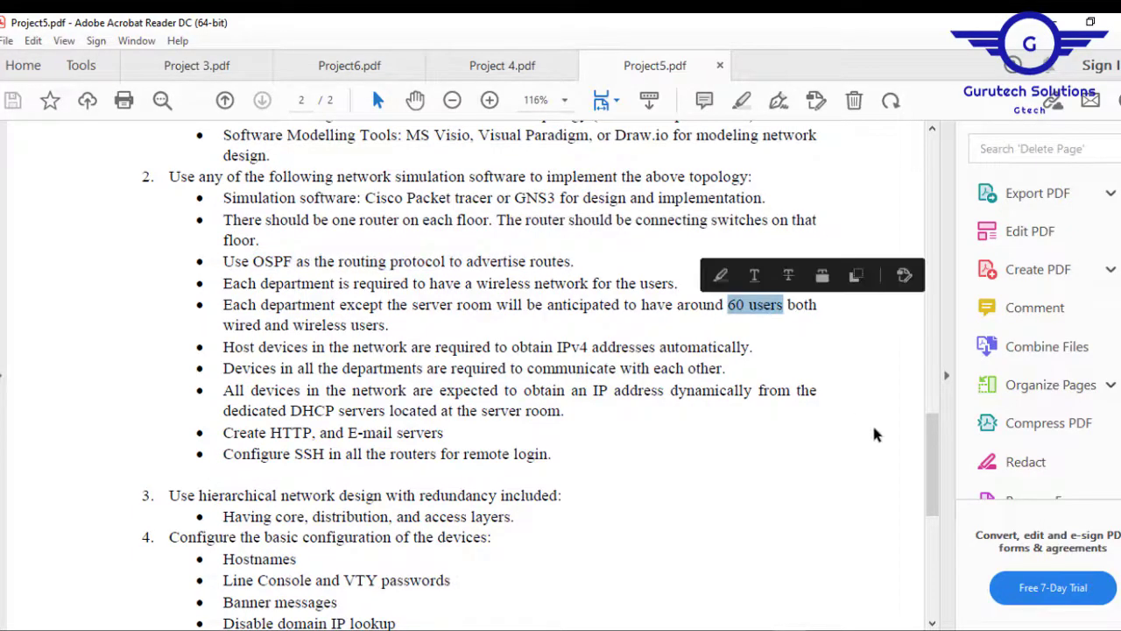
- Highlight the basic device configuration, per-department VLAN and IP address planning requirements
{"action": "left_click_drag", "start_coordinate": [929, 440], "coordinate": [938, 486]}
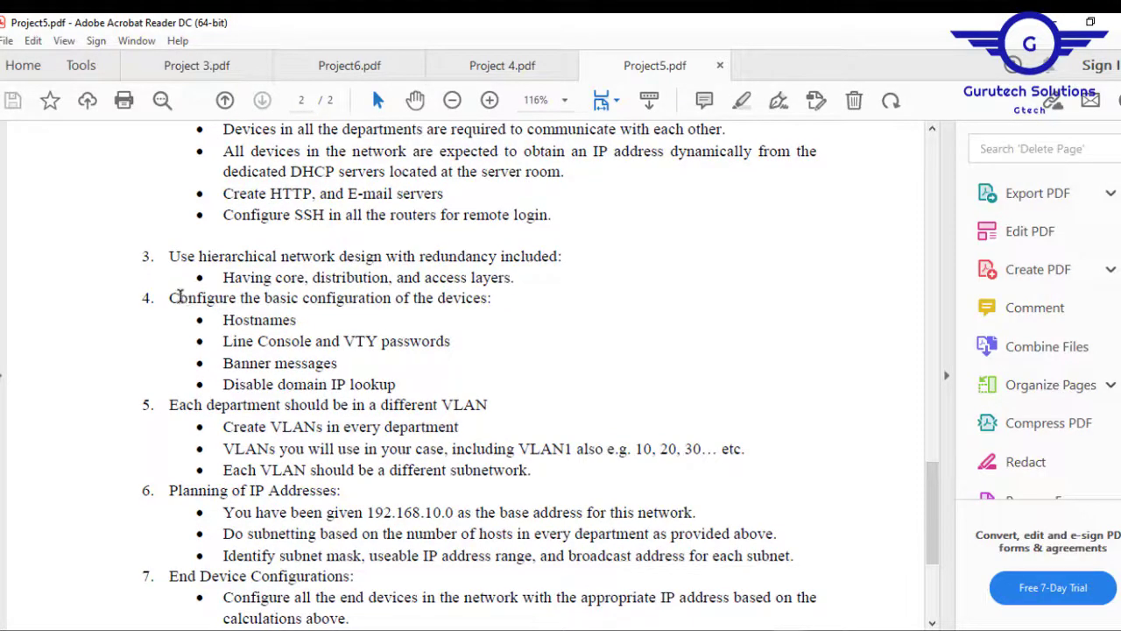
{"action": "left_click_drag", "start_coordinate": [175, 298], "coordinate": [404, 375]}
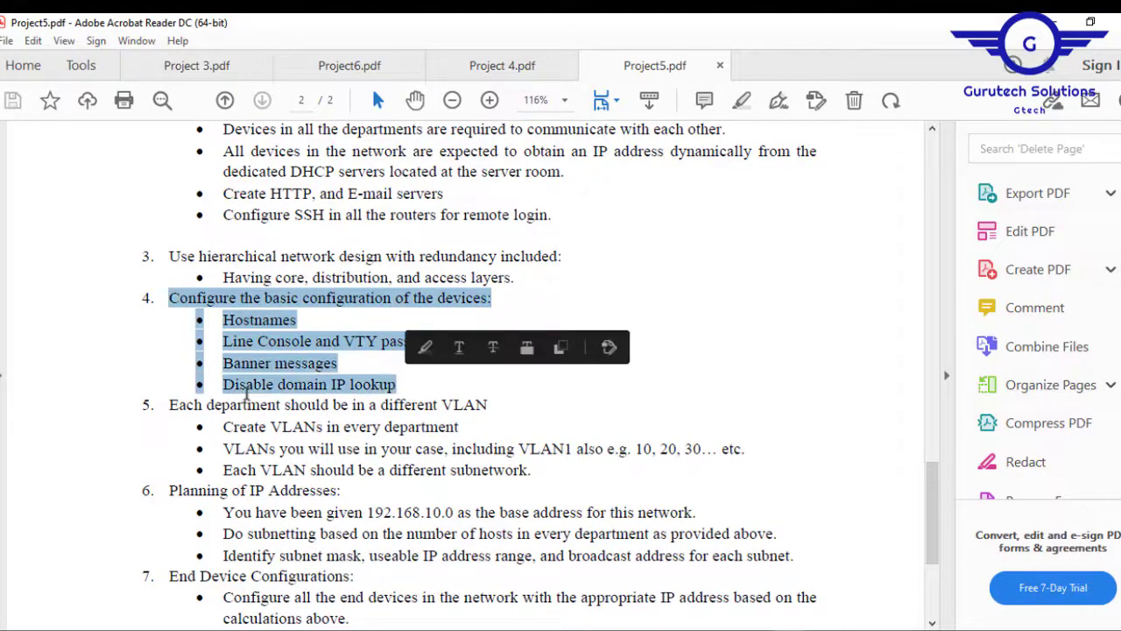
{"action": "left_click_drag", "start_coordinate": [159, 408], "coordinate": [308, 448]}
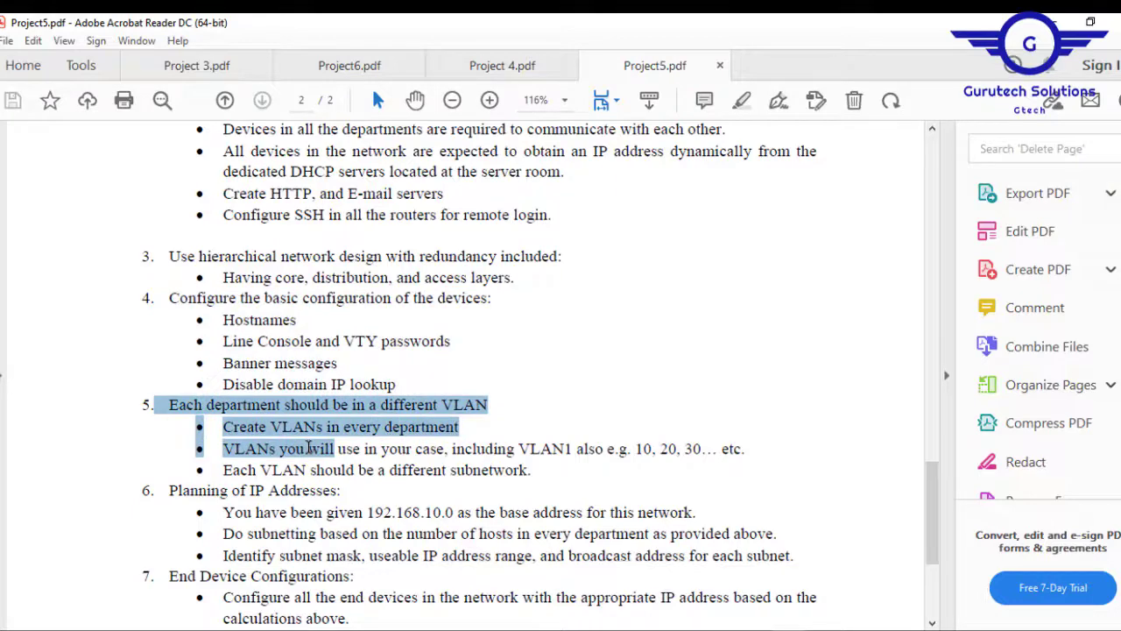
{"action": "left_click_drag", "start_coordinate": [156, 491], "coordinate": [261, 533]}
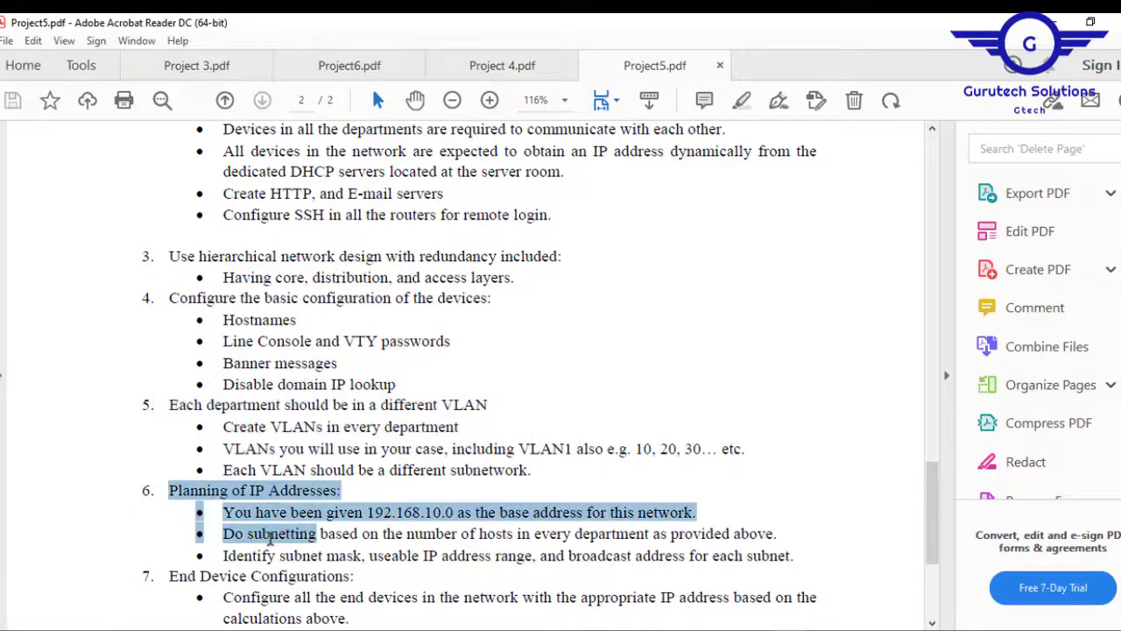
{"action": "left_click_drag", "start_coordinate": [928, 499], "coordinate": [933, 529]}
{"action": "left_click", "coordinate": [243, 429]}
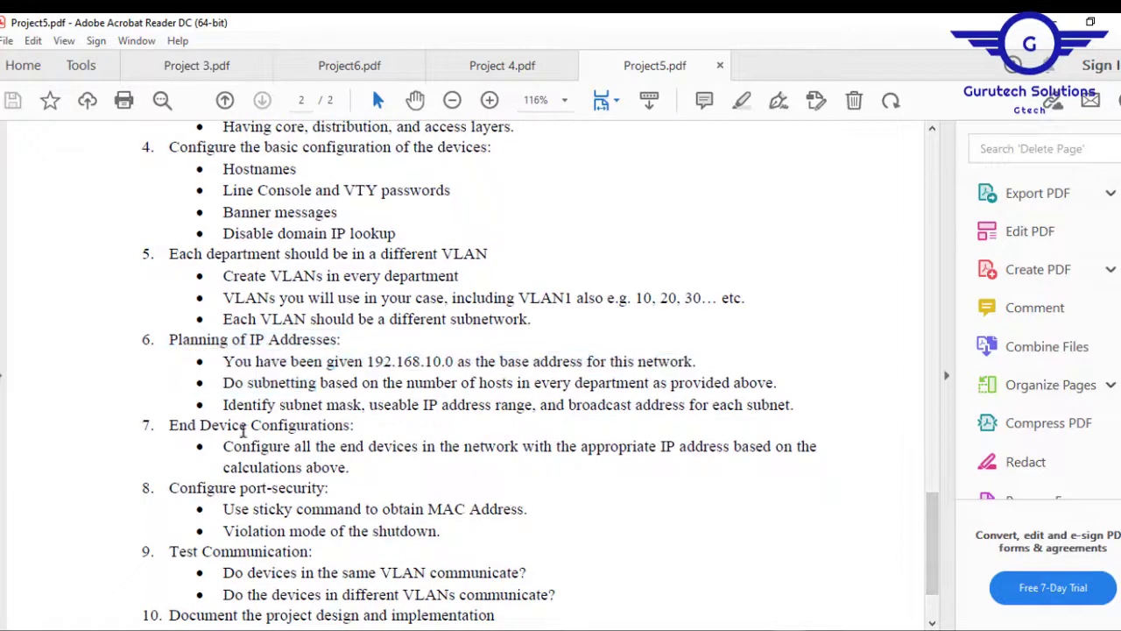
- Highlight end device configuration, port-security and communication testing, then minimize the reader
{"action": "left_click_drag", "start_coordinate": [243, 429], "coordinate": [326, 448]}
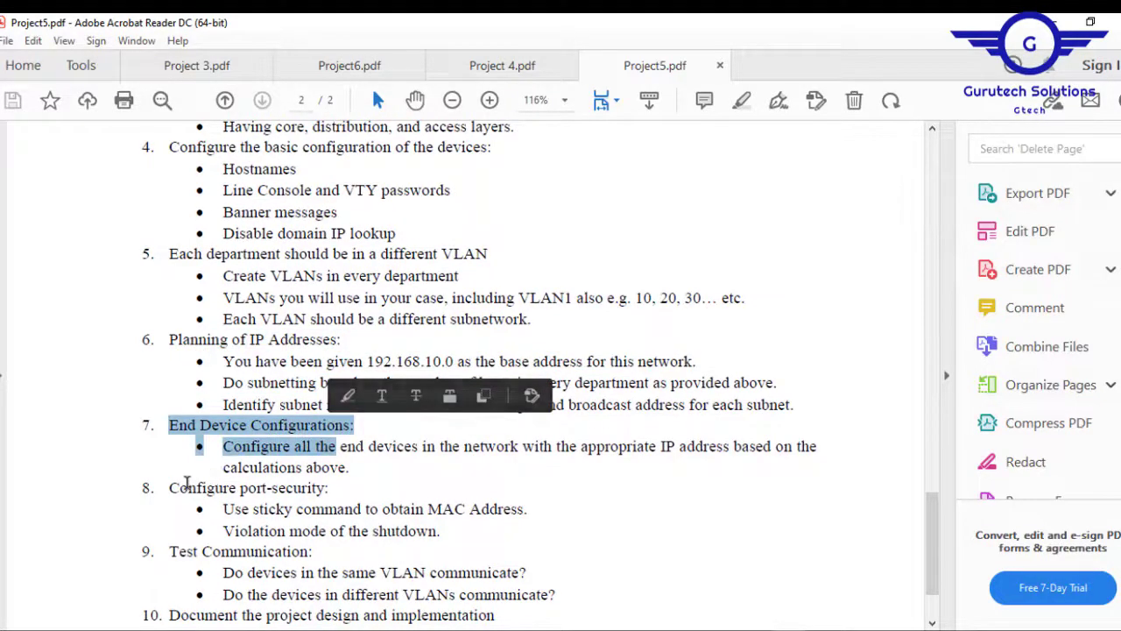
{"action": "mouse_move", "coordinate": [170, 488]}
{"action": "left_mouse_down"}
{"action": "mouse_move", "coordinate": [424, 509]}
{"action": "mouse_move", "coordinate": [465, 536]}
{"action": "left_mouse_up"}
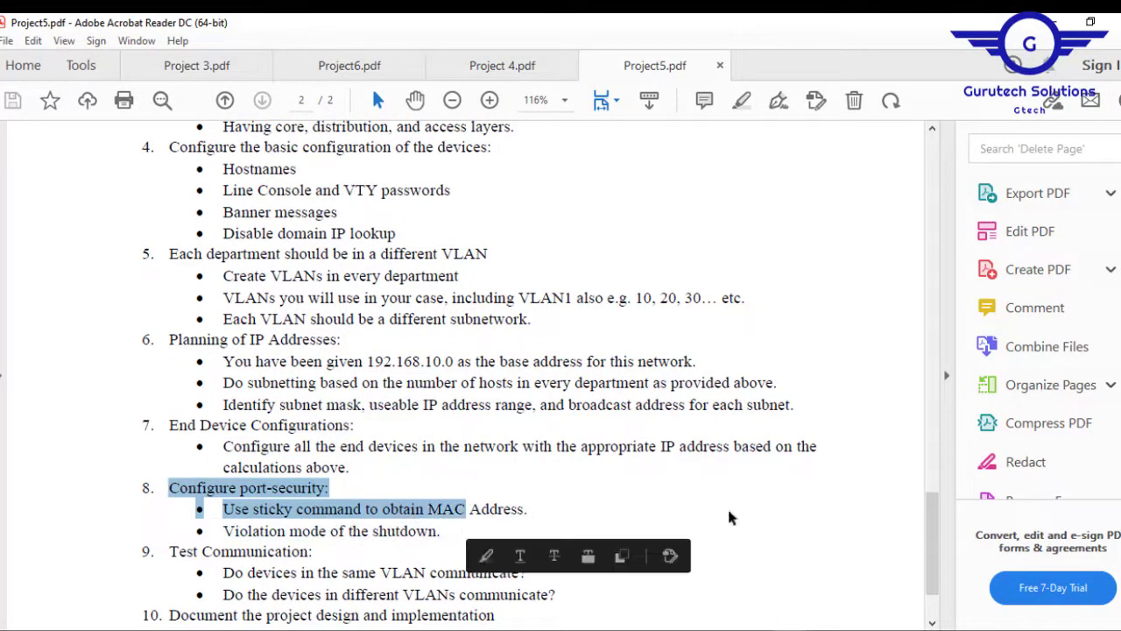
{"action": "scroll", "coordinate": [935, 563], "scroll_direction": "down", "scroll_amount": 3}
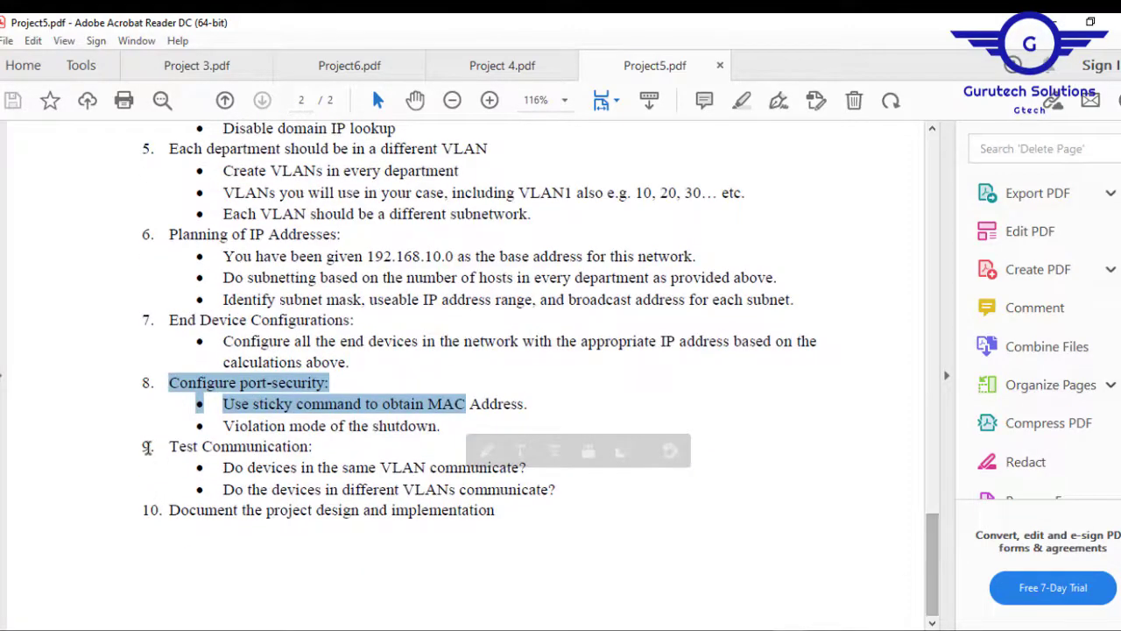
{"action": "mouse_move", "coordinate": [171, 445]}
{"action": "left_mouse_down"}
{"action": "mouse_move", "coordinate": [564, 474]}
{"action": "mouse_move", "coordinate": [571, 489]}
{"action": "left_mouse_up"}
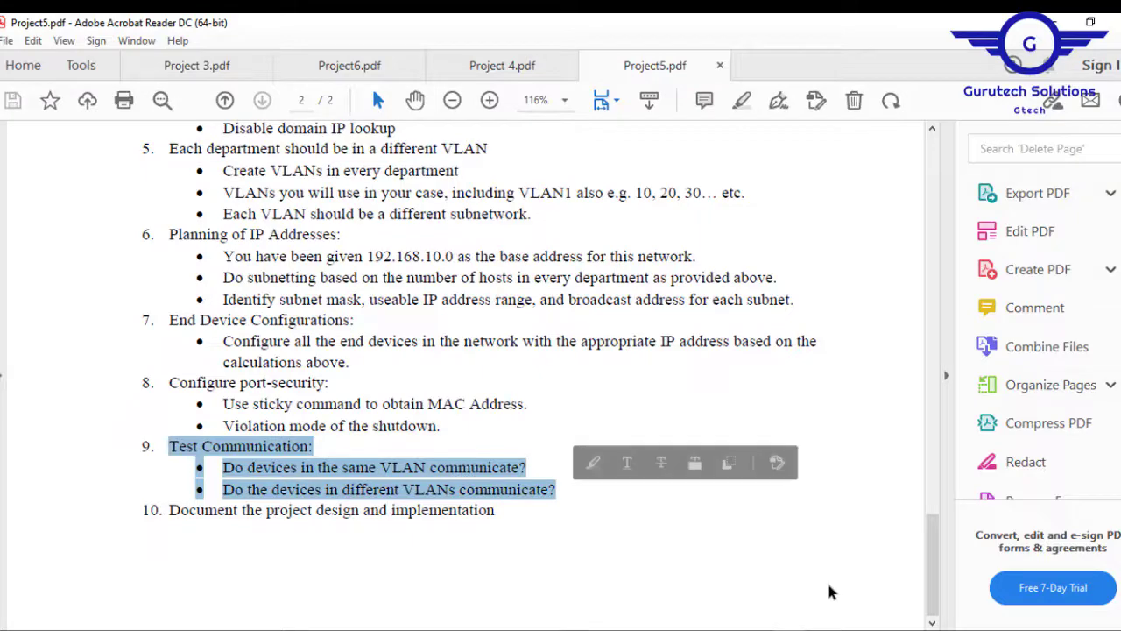
{"action": "left_click", "coordinate": [1054, 22]}
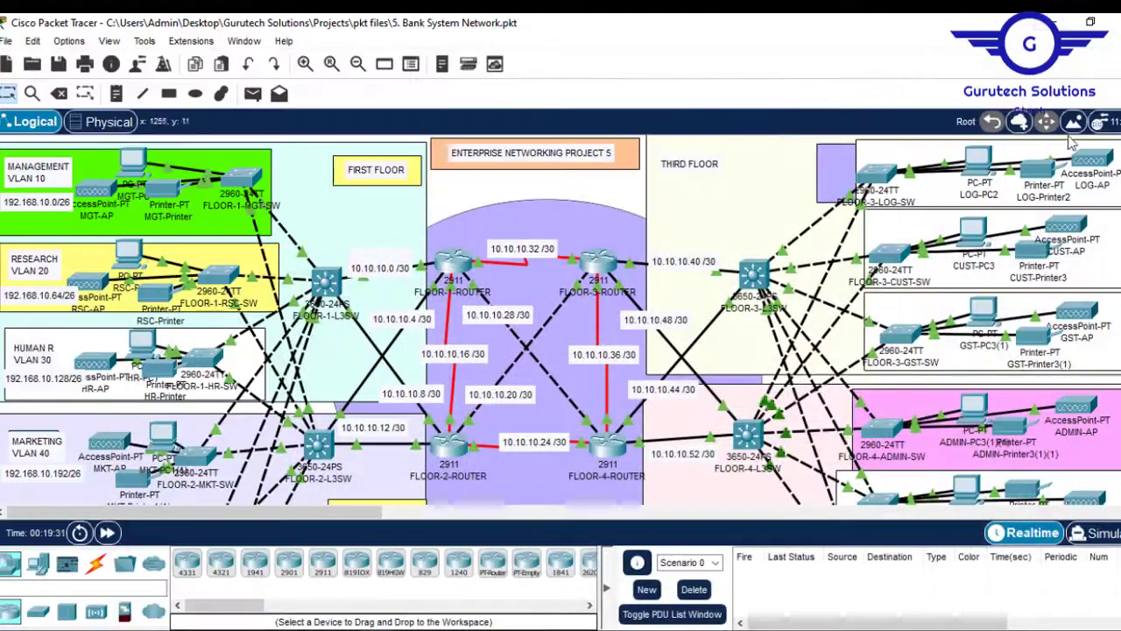
- Review the bank topology, including the fourth-floor DHCP, EMAIL and HTTPS servers, then minimize it
{"action": "scroll", "coordinate": [561, 320], "scroll_direction": "down", "scroll_amount": 7}
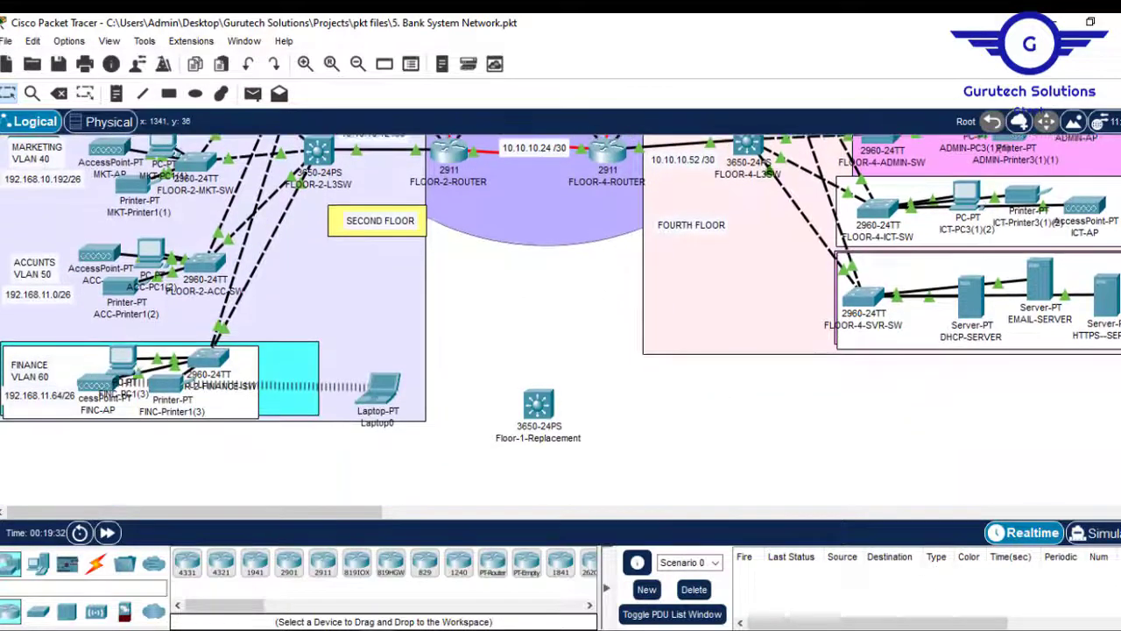
{"action": "scroll", "coordinate": [560, 320], "scroll_direction": "up", "scroll_amount": 4}
{"action": "scroll", "coordinate": [561, 320], "scroll_direction": "up", "scroll_amount": 3}
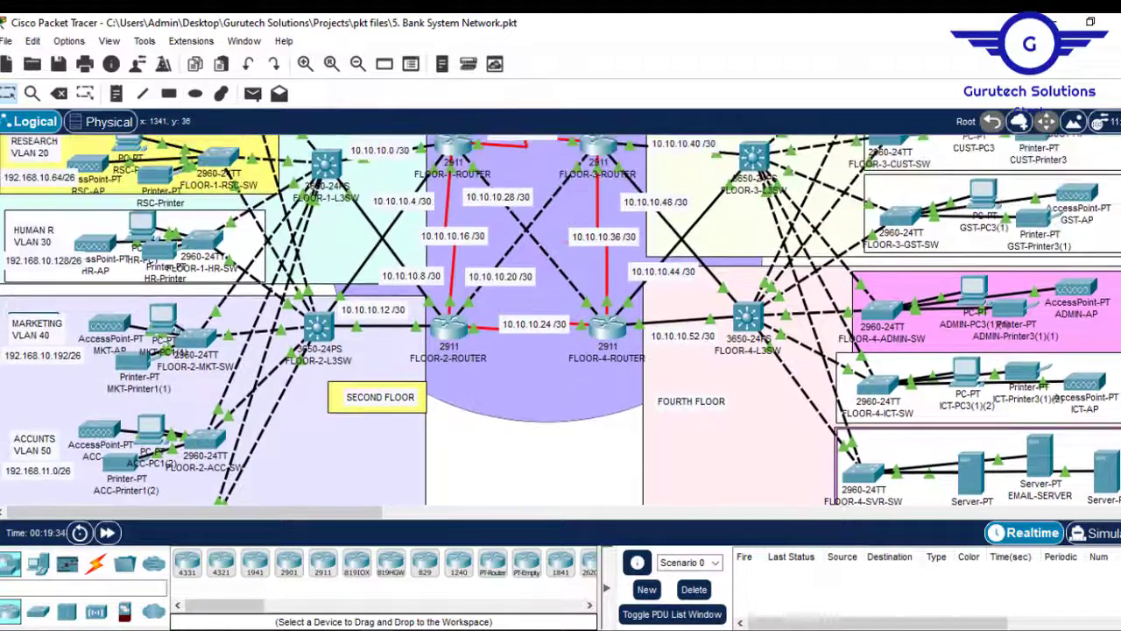
{"action": "scroll", "coordinate": [560, 319], "scroll_direction": "up", "scroll_amount": 1}
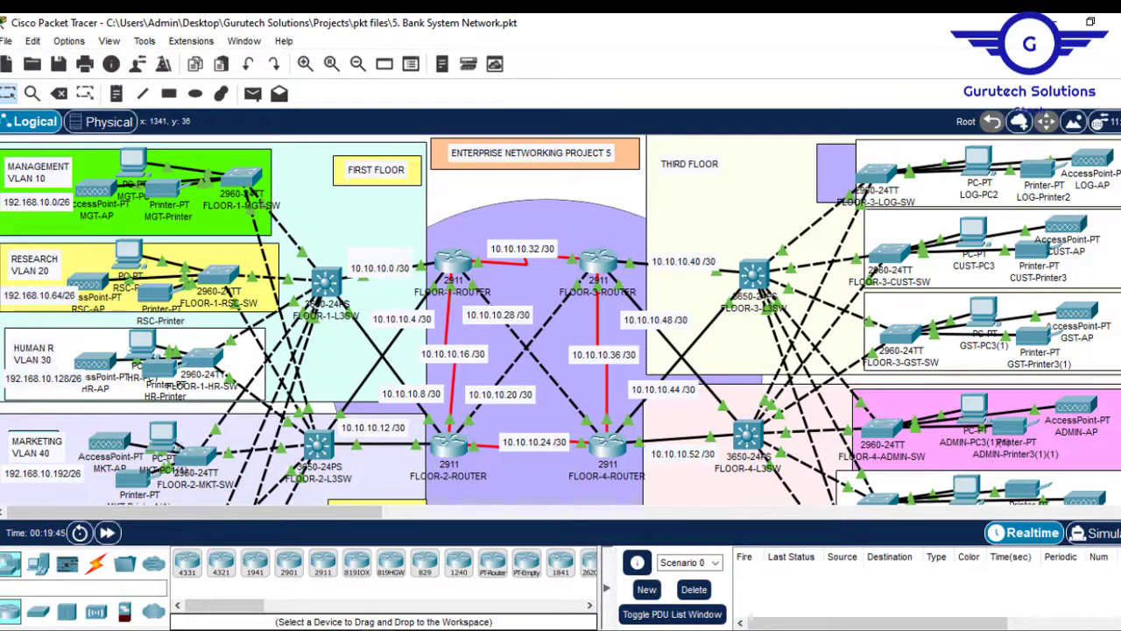
{"action": "scroll", "coordinate": [561, 320], "scroll_direction": "down", "scroll_amount": 5}
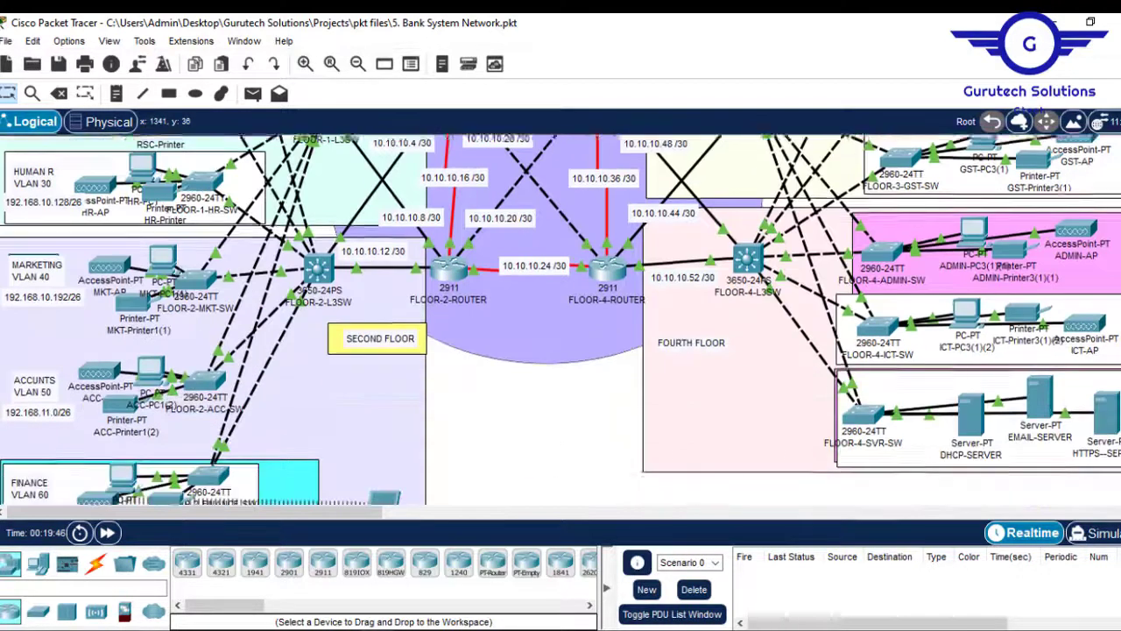
{"action": "scroll", "coordinate": [561, 320], "scroll_direction": "up", "scroll_amount": 5}
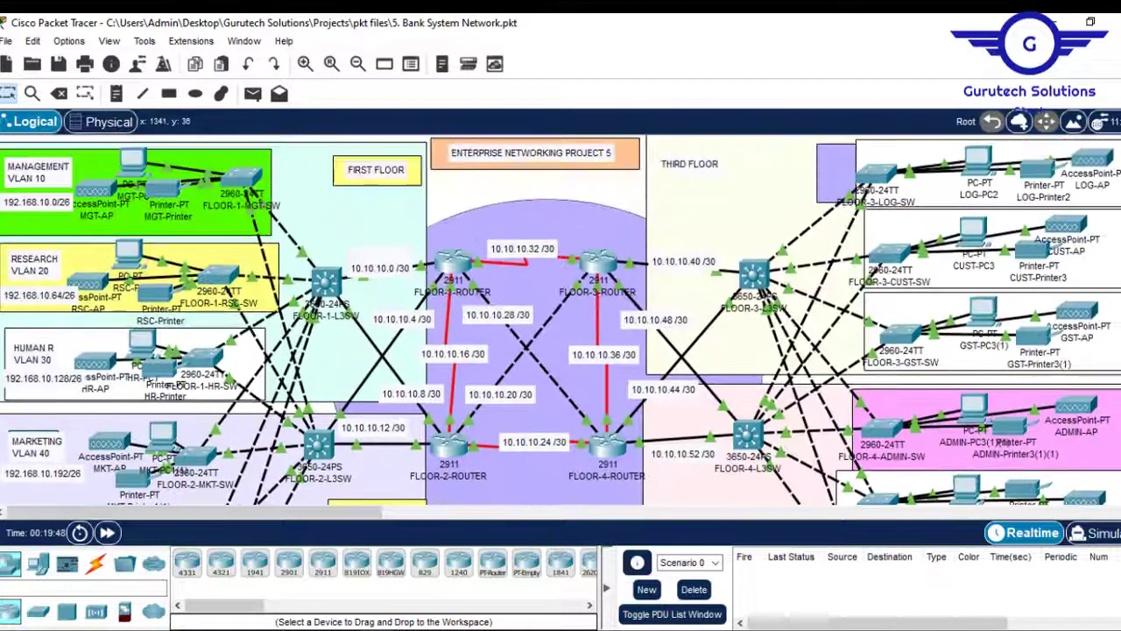
{"action": "left_click", "coordinate": [1057, 21]}
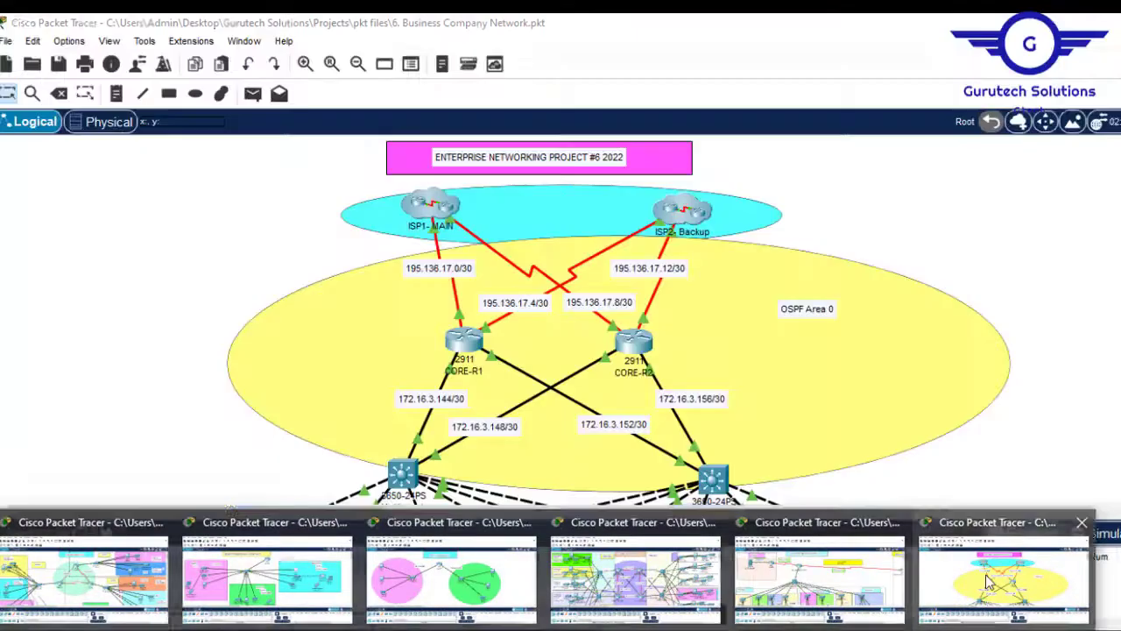
{"action": "left_click", "coordinate": [987, 582]}
{"action": "scroll", "coordinate": [1023, 188], "scroll_direction": "down", "scroll_amount": 3}
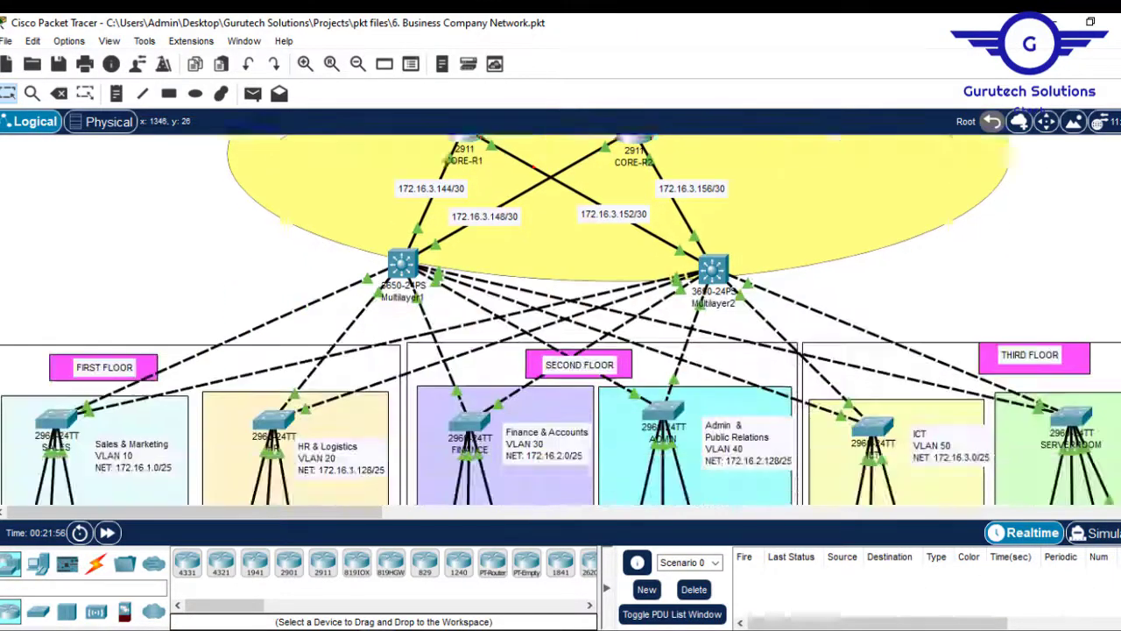
{"action": "scroll", "coordinate": [509, 244], "scroll_direction": "down", "scroll_amount": 5}
{"action": "scroll", "coordinate": [510, 245], "scroll_direction": "up", "scroll_amount": 5}
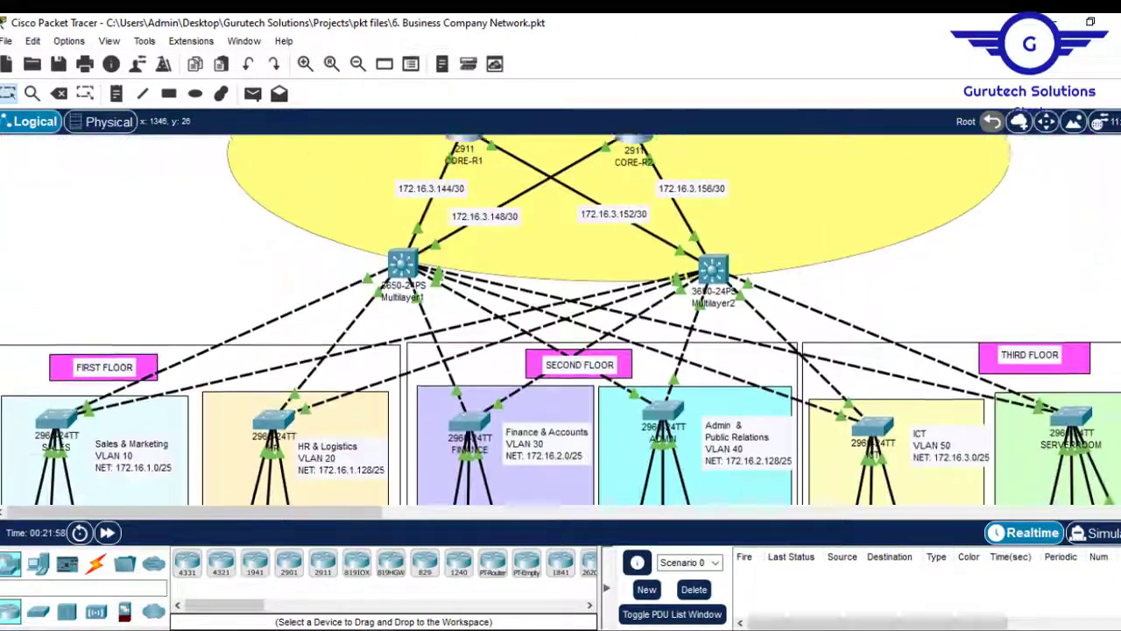
{"action": "scroll", "coordinate": [561, 320], "scroll_direction": "up", "scroll_amount": 3}
{"action": "scroll", "coordinate": [561, 320], "scroll_direction": "down", "scroll_amount": 6}
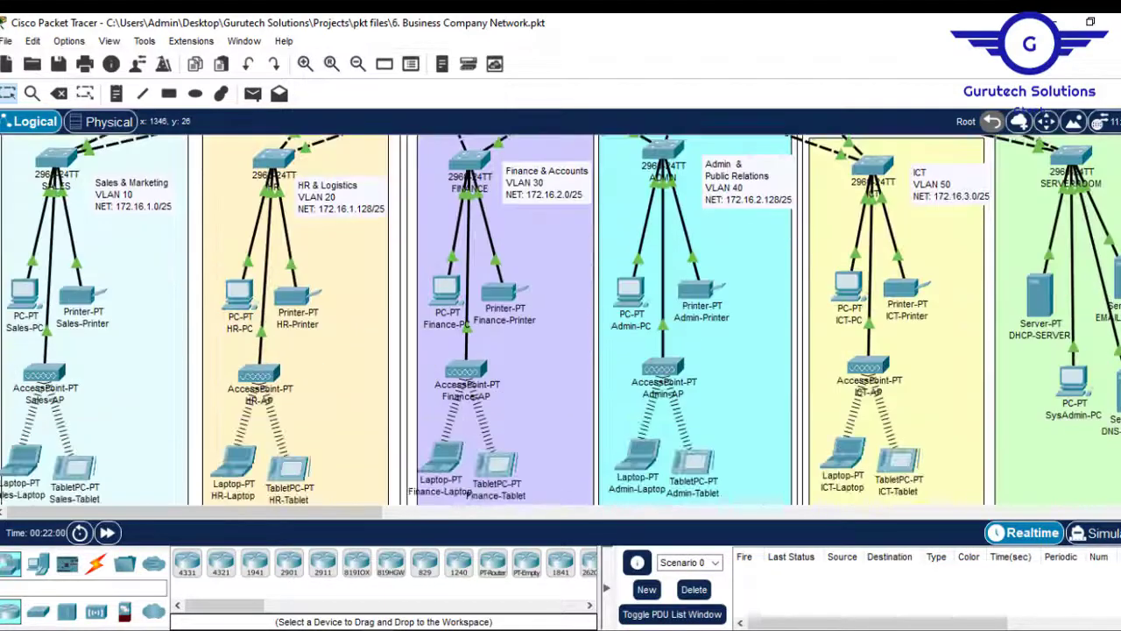
{"action": "scroll", "coordinate": [560, 320], "scroll_direction": "up", "scroll_amount": 5}
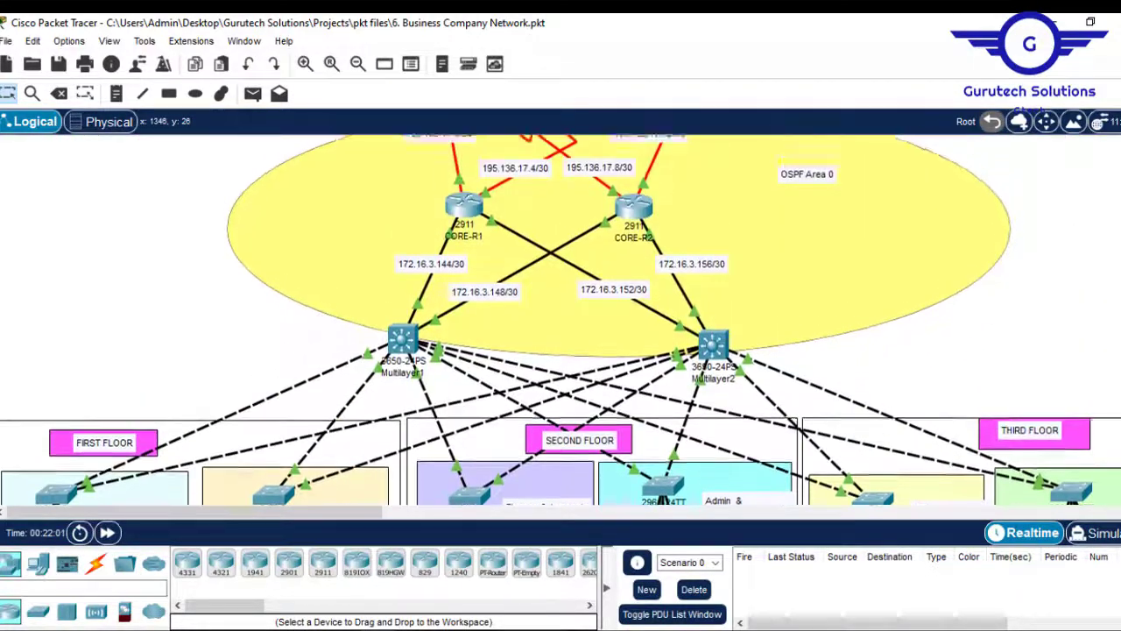
{"action": "scroll", "coordinate": [561, 320], "scroll_direction": "down", "scroll_amount": 5}
{"action": "scroll", "coordinate": [561, 320], "scroll_direction": "up", "scroll_amount": 6}
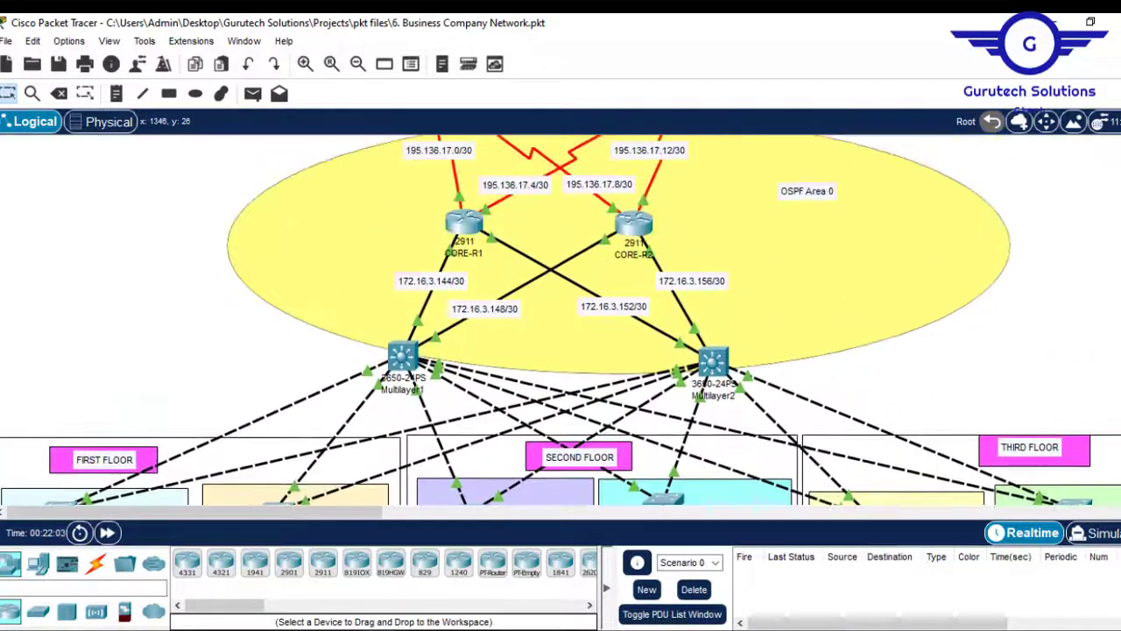
{"action": "scroll", "coordinate": [561, 320], "scroll_direction": "up", "scroll_amount": 2}
{"action": "scroll", "coordinate": [561, 320], "scroll_direction": "down", "scroll_amount": 6}
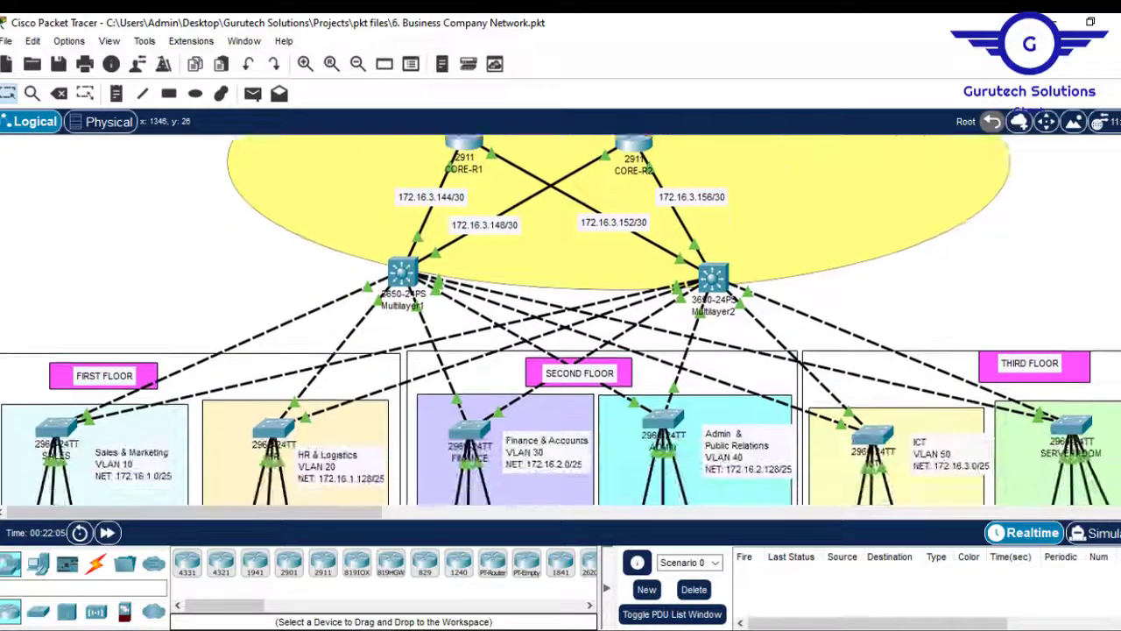
{"action": "scroll", "coordinate": [561, 320], "scroll_direction": "up", "scroll_amount": 3}
{"action": "scroll", "coordinate": [560, 320], "scroll_direction": "down", "scroll_amount": 4}
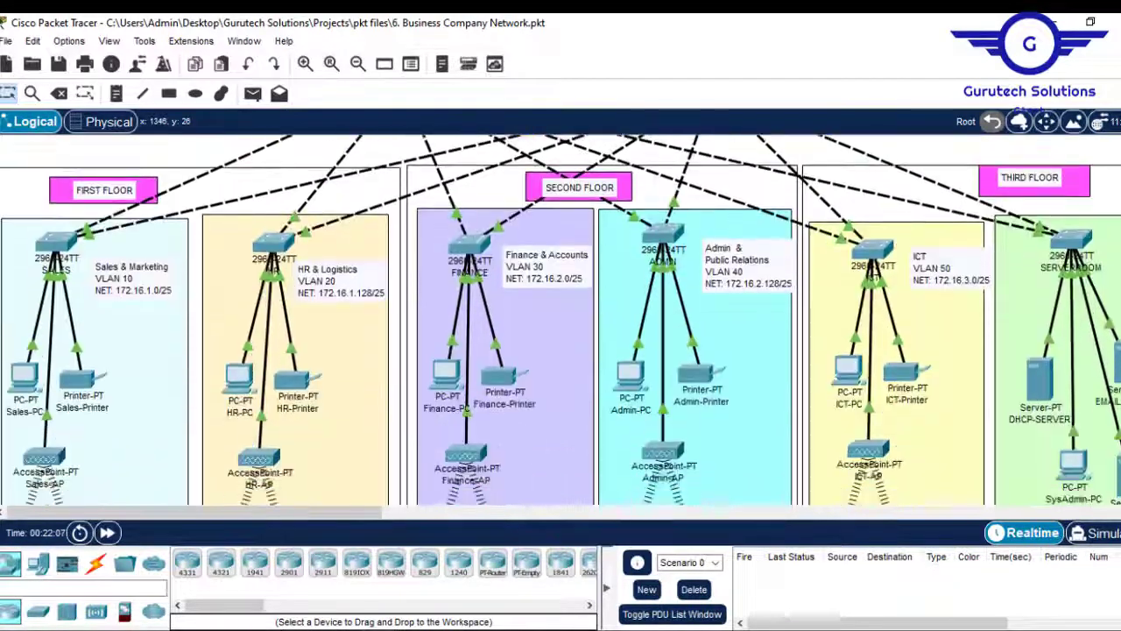
{"action": "scroll", "coordinate": [560, 320], "scroll_direction": "up", "scroll_amount": 5}
{"action": "scroll", "coordinate": [561, 320], "scroll_direction": "up", "scroll_amount": 3}
{"action": "scroll", "coordinate": [561, 320], "scroll_direction": "down", "scroll_amount": 7}
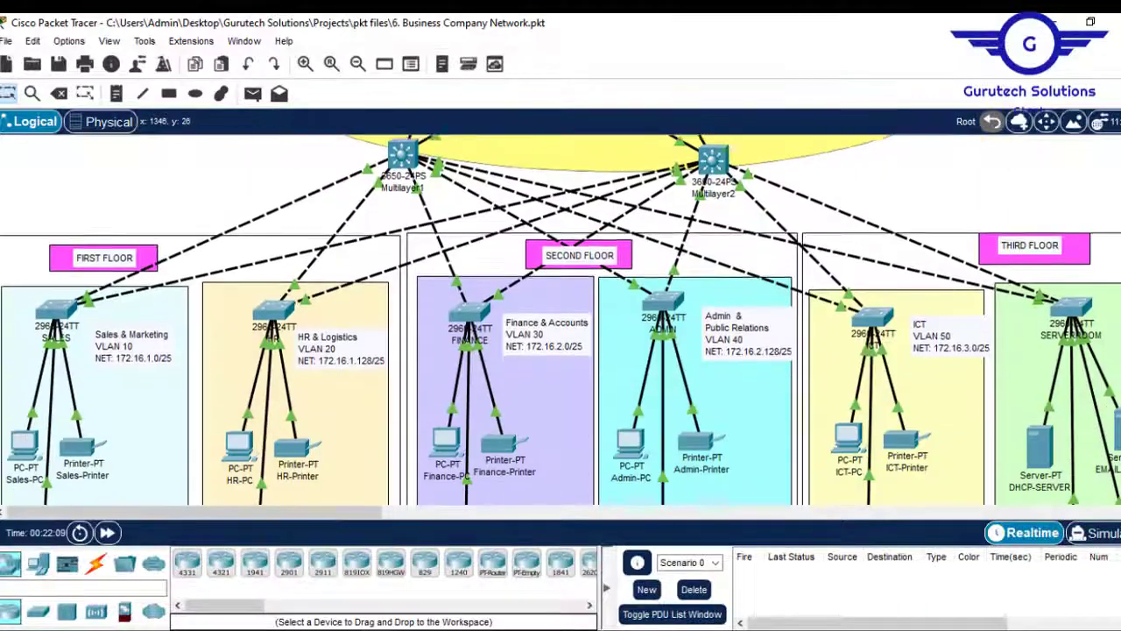
{"action": "scroll", "coordinate": [560, 320], "scroll_direction": "up", "scroll_amount": 5}
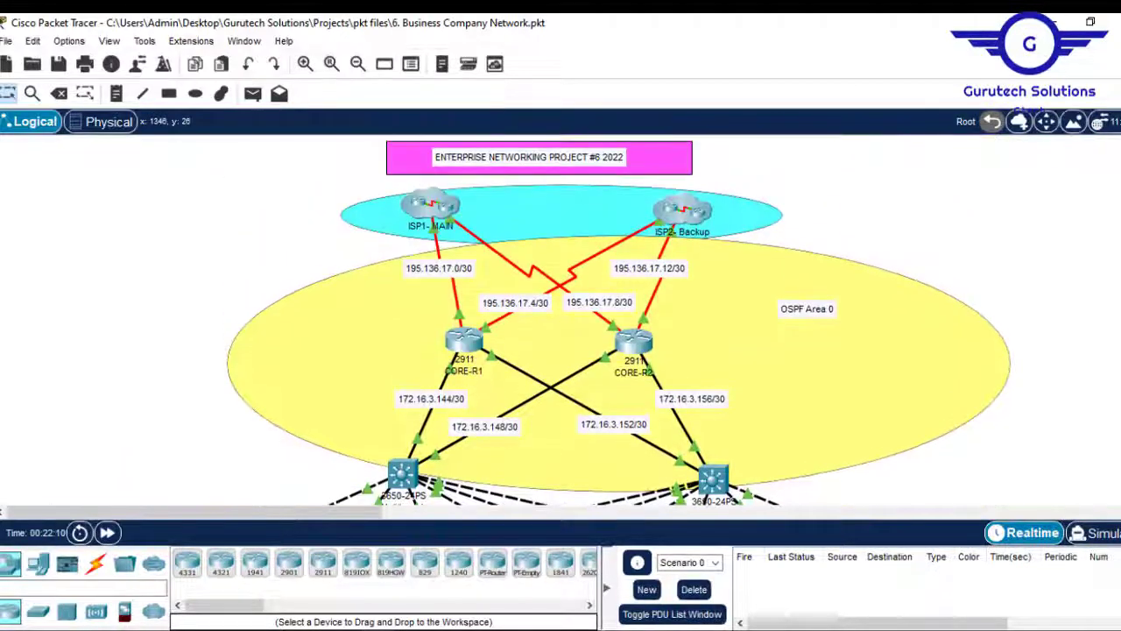
{"action": "scroll", "coordinate": [561, 320], "scroll_direction": "down", "scroll_amount": 3}
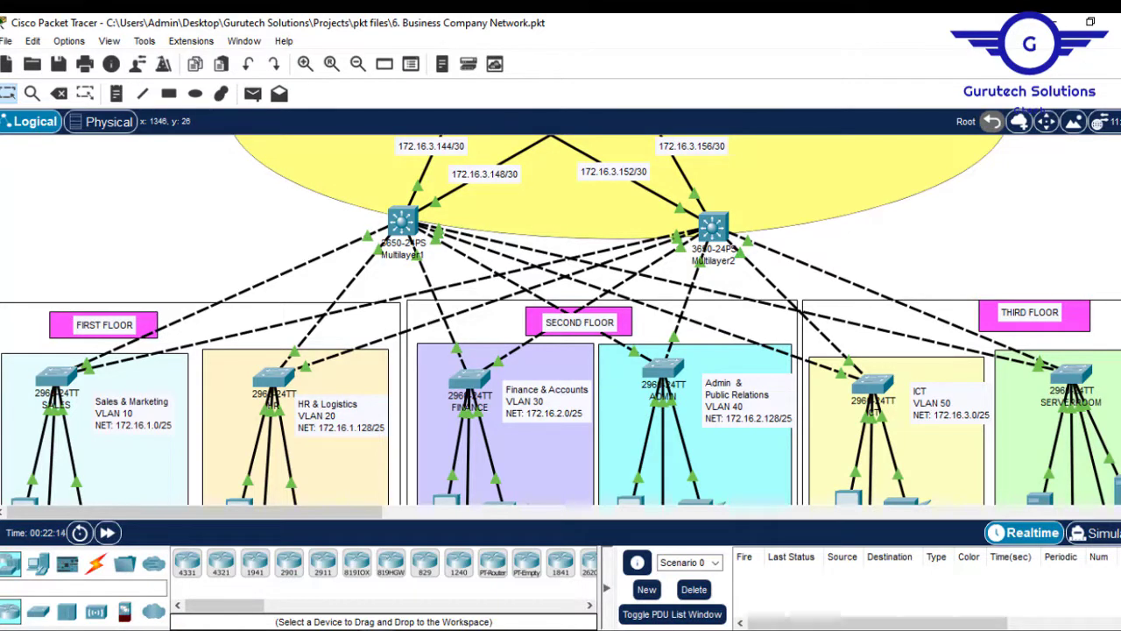
{"action": "scroll", "coordinate": [560, 320], "scroll_direction": "up", "scroll_amount": 2}
{"action": "scroll", "coordinate": [561, 320], "scroll_direction": "down", "scroll_amount": 1}
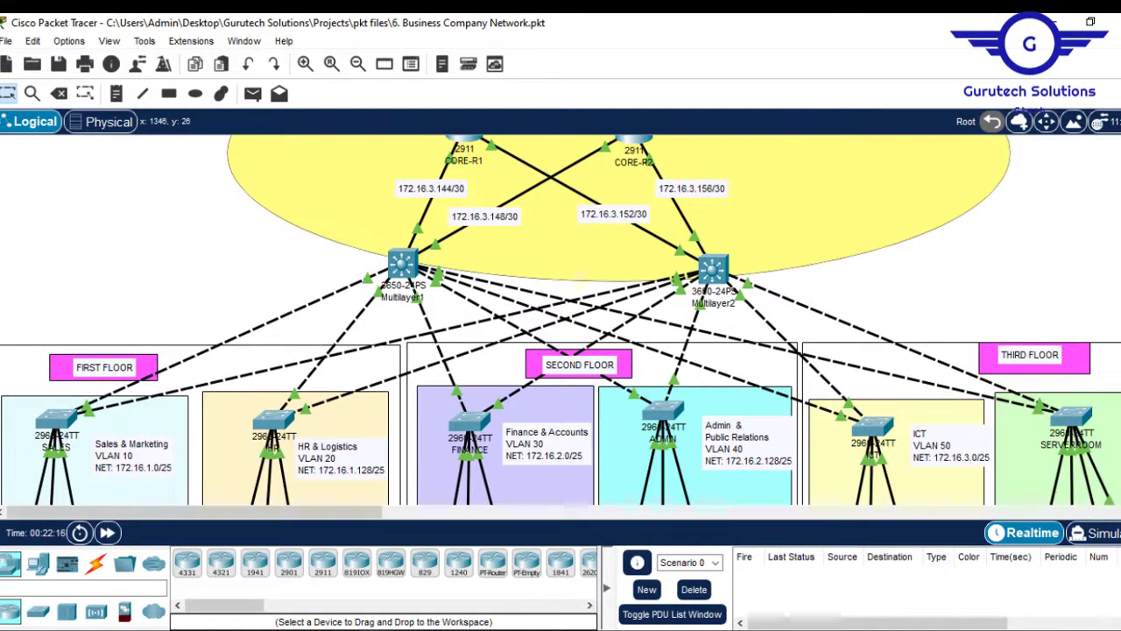
{"action": "scroll", "coordinate": [561, 320], "scroll_direction": "up", "scroll_amount": 4}
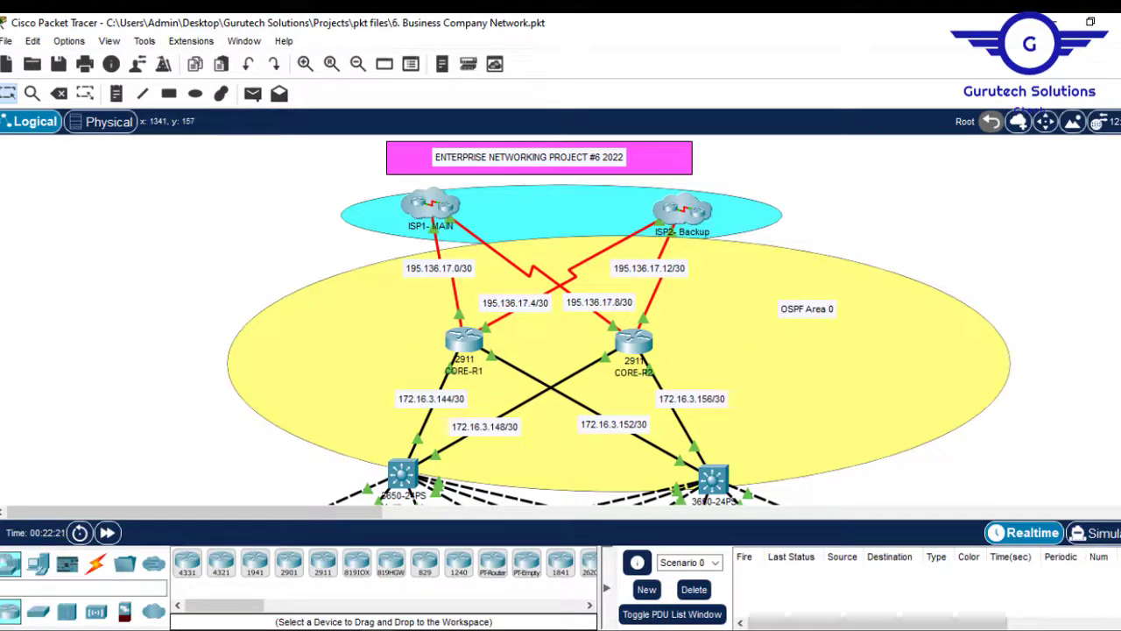
{"action": "scroll", "coordinate": [585, 381], "scroll_direction": "down", "scroll_amount": 5}
{"action": "scroll", "coordinate": [560, 321], "scroll_direction": "down", "scroll_amount": 1}
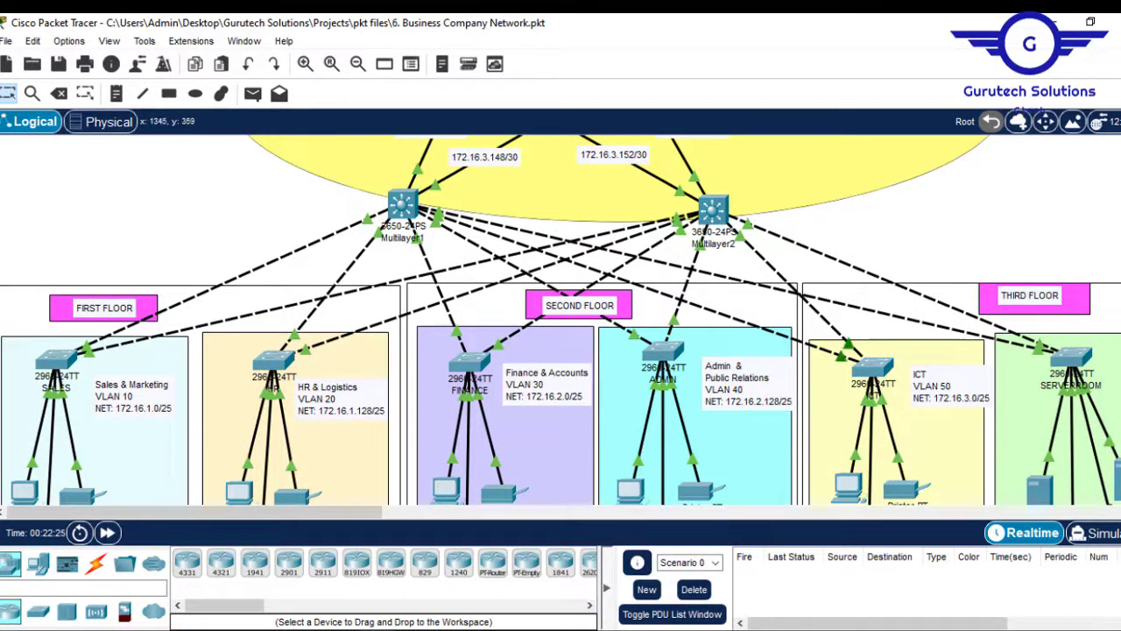
{"action": "scroll", "coordinate": [561, 320], "scroll_direction": "down", "scroll_amount": 6}
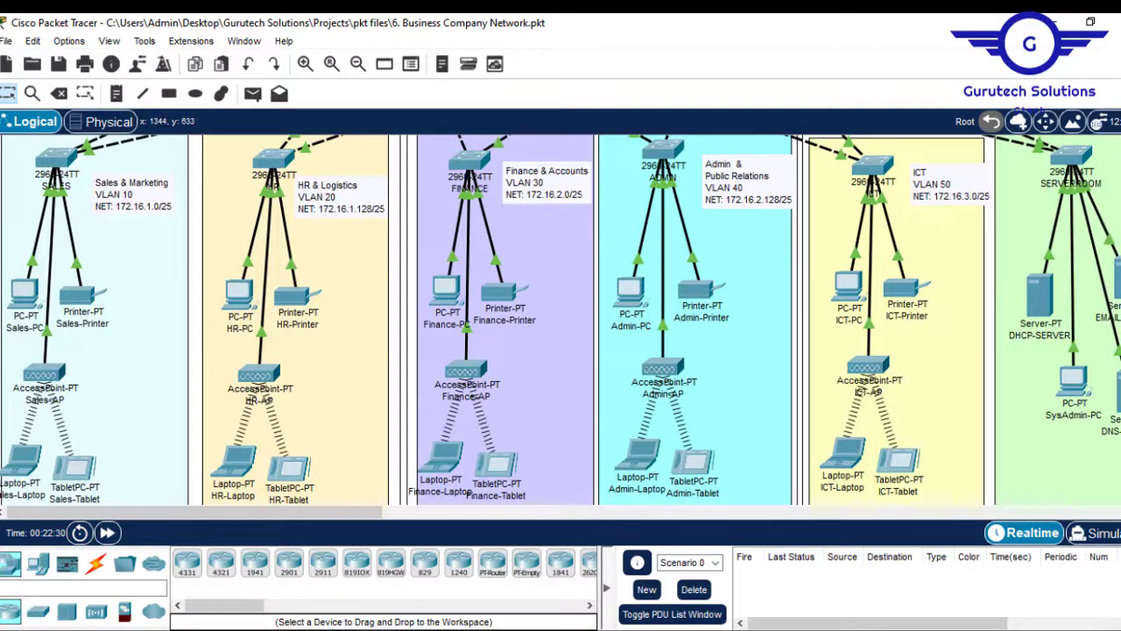
{"action": "scroll", "coordinate": [560, 321], "scroll_direction": "up", "scroll_amount": 4}
{"action": "scroll", "coordinate": [561, 320], "scroll_direction": "up", "scroll_amount": 5}
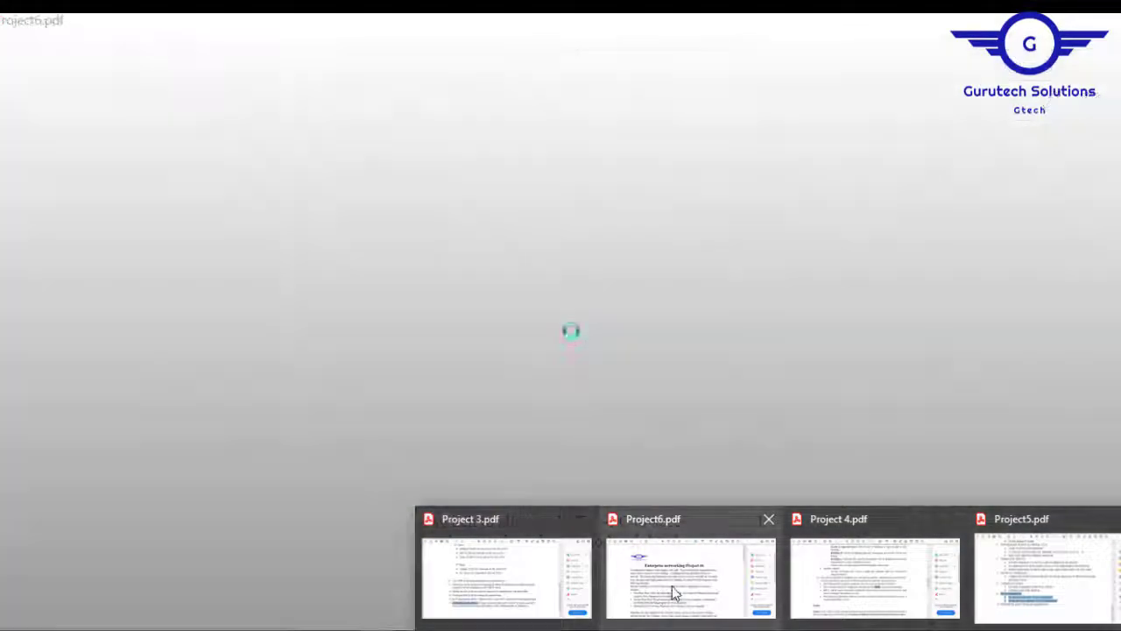
{"action": "left_click", "coordinate": [671, 586]}
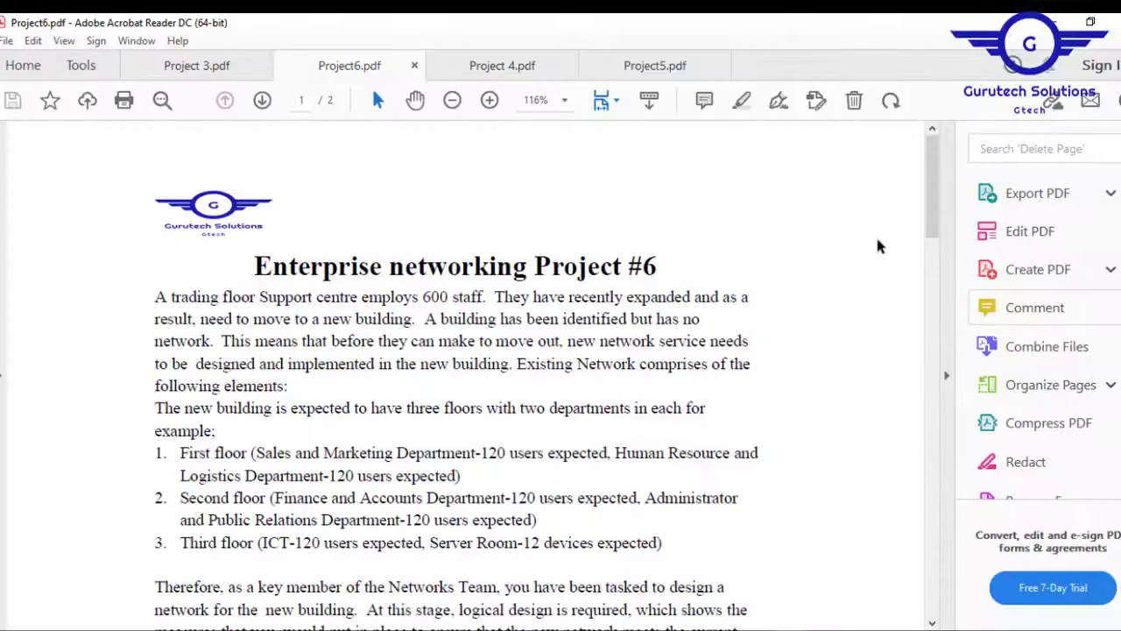
{"action": "left_click_drag", "start_coordinate": [928, 204], "coordinate": [927, 303]}
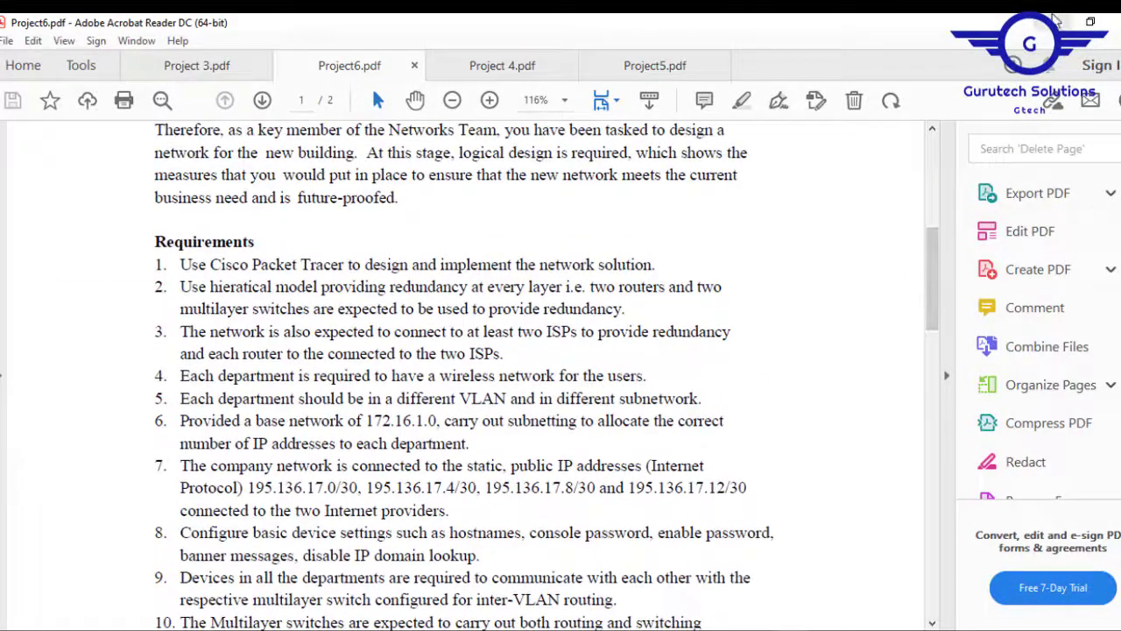
{"action": "key", "text": "alt+Tab"}
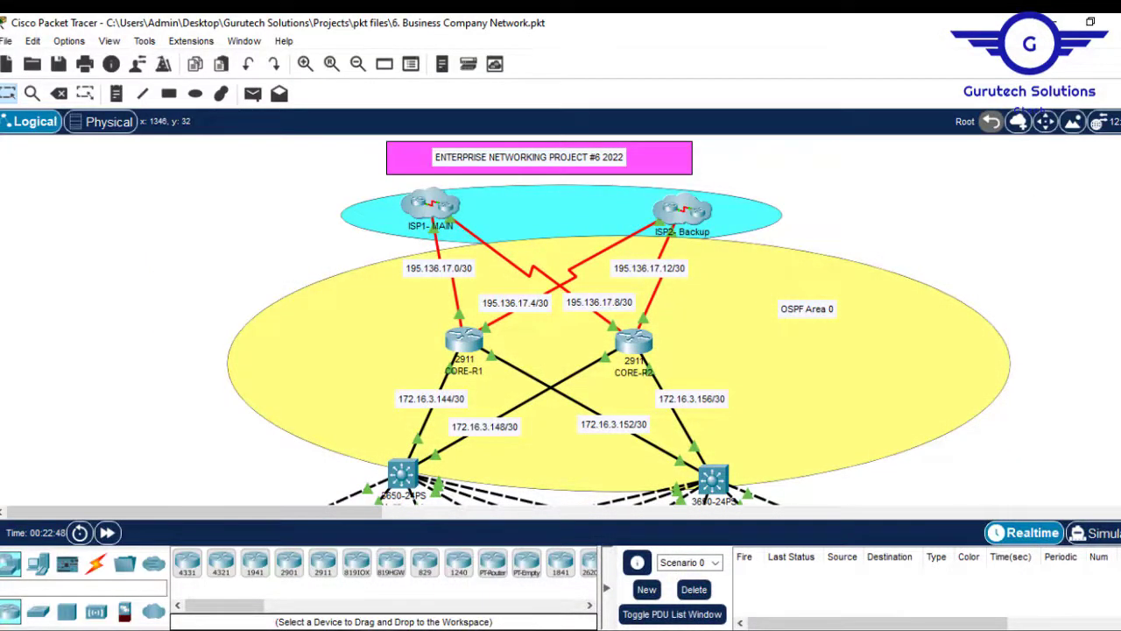
{"action": "scroll", "coordinate": [1036, 208], "scroll_direction": "down", "scroll_amount": 10}
{"action": "scroll", "coordinate": [1036, 207], "scroll_direction": "up", "scroll_amount": 10}
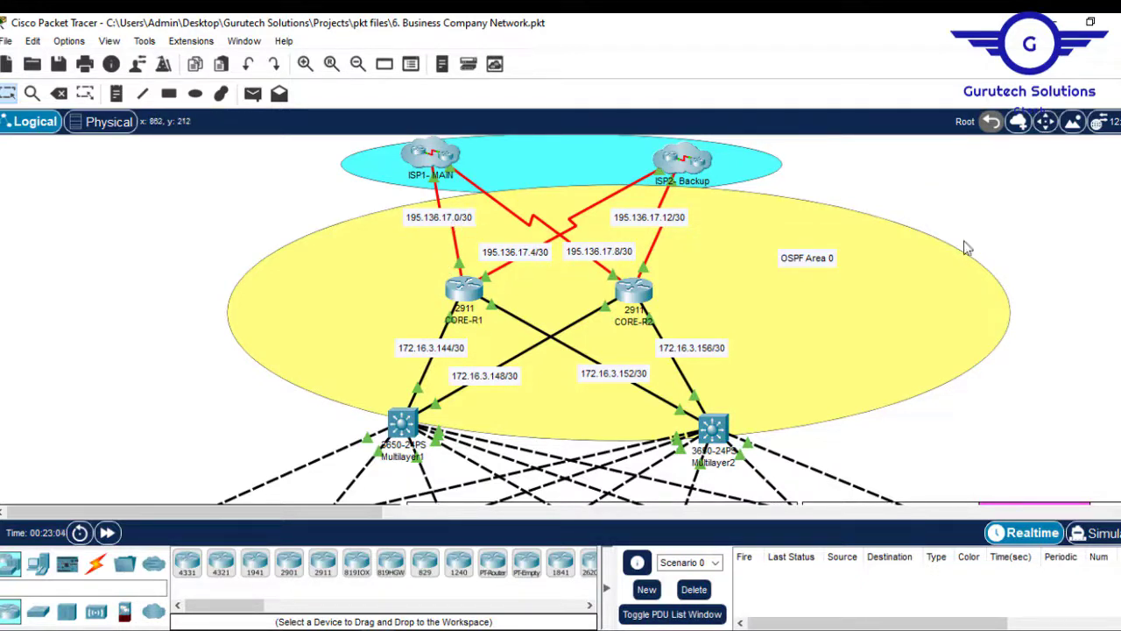
{"action": "scroll", "coordinate": [561, 321], "scroll_direction": "down", "scroll_amount": 5}
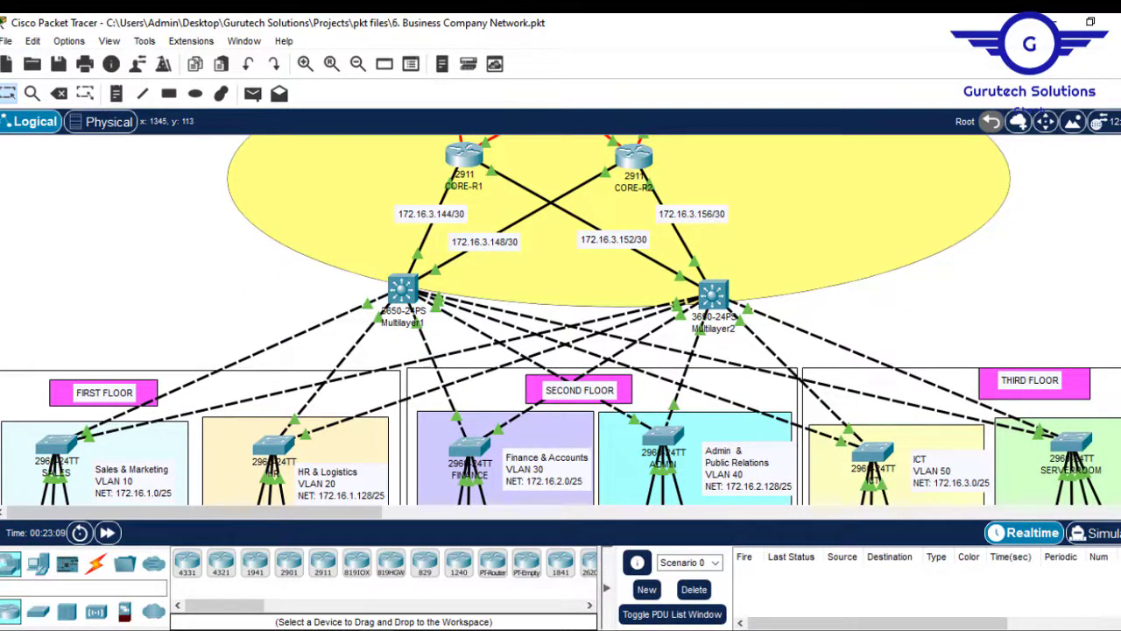
{"action": "scroll", "coordinate": [560, 321], "scroll_direction": "down", "scroll_amount": 10}
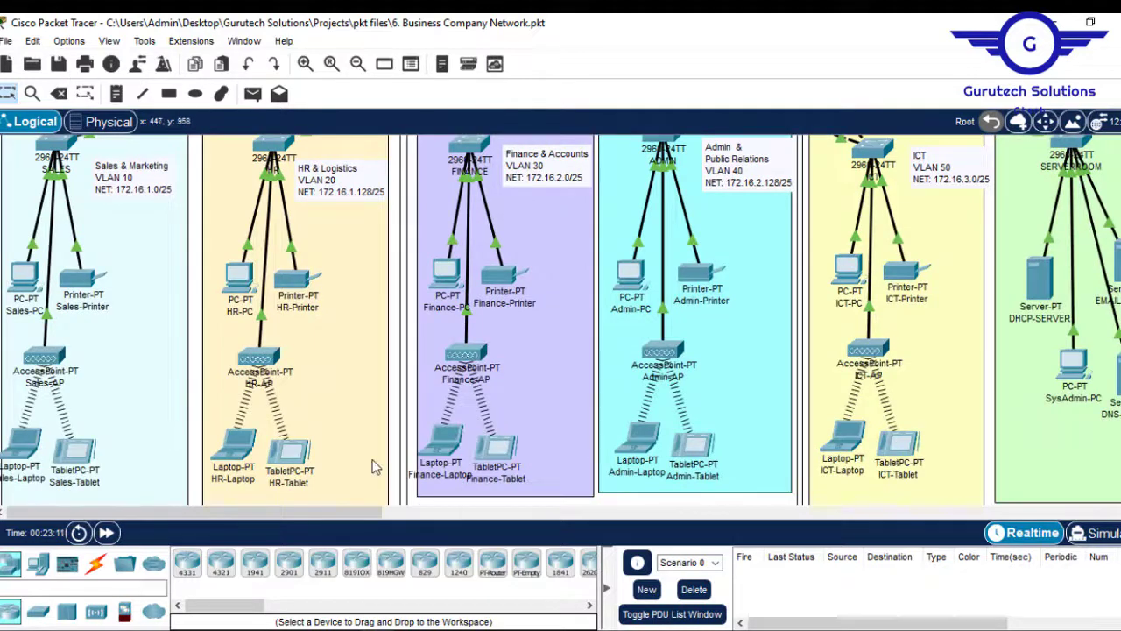
{"action": "left_click_drag", "start_coordinate": [338, 510], "coordinate": [442, 512]}
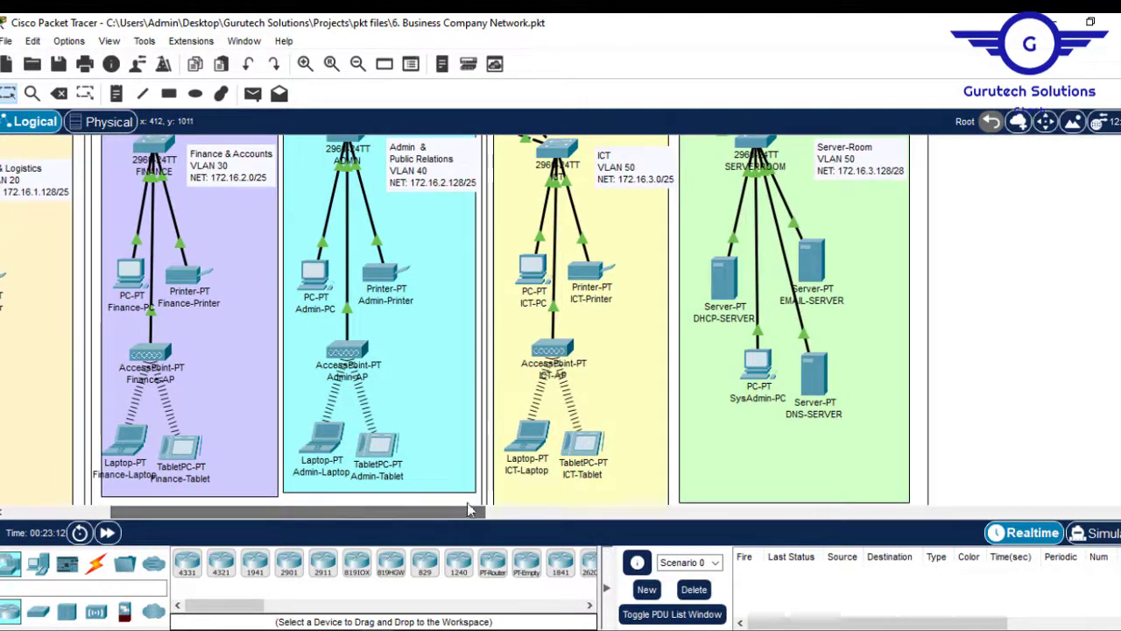
{"action": "scroll", "coordinate": [560, 321], "scroll_direction": "up", "scroll_amount": 3}
{"action": "scroll", "coordinate": [827, 359], "scroll_direction": "up", "scroll_amount": 3}
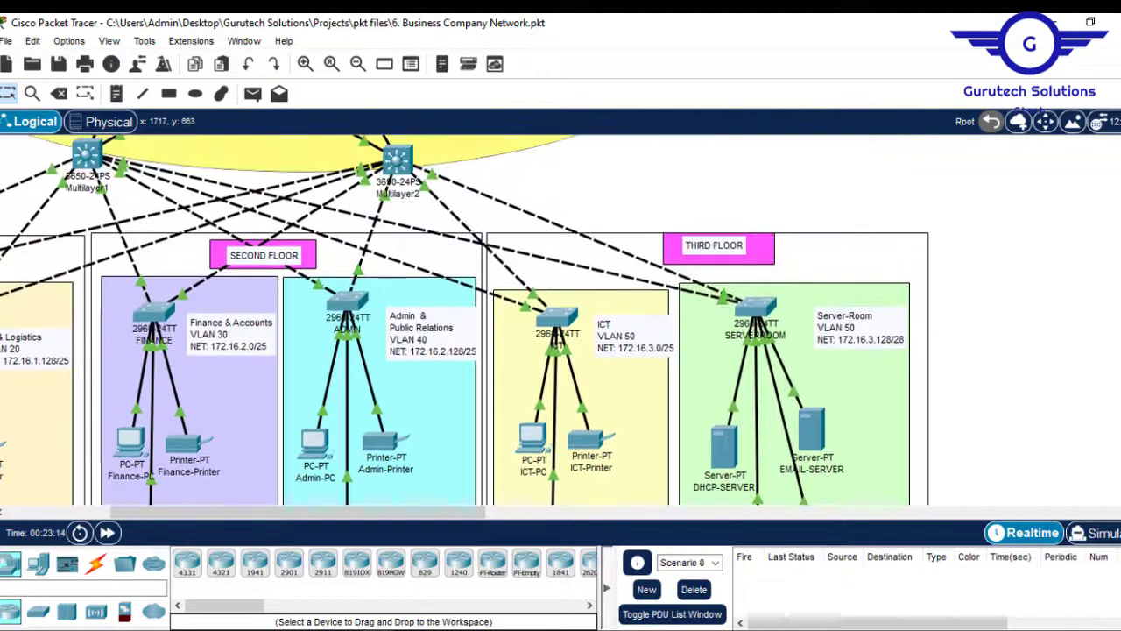
{"action": "scroll", "coordinate": [827, 360], "scroll_direction": "down", "scroll_amount": 7}
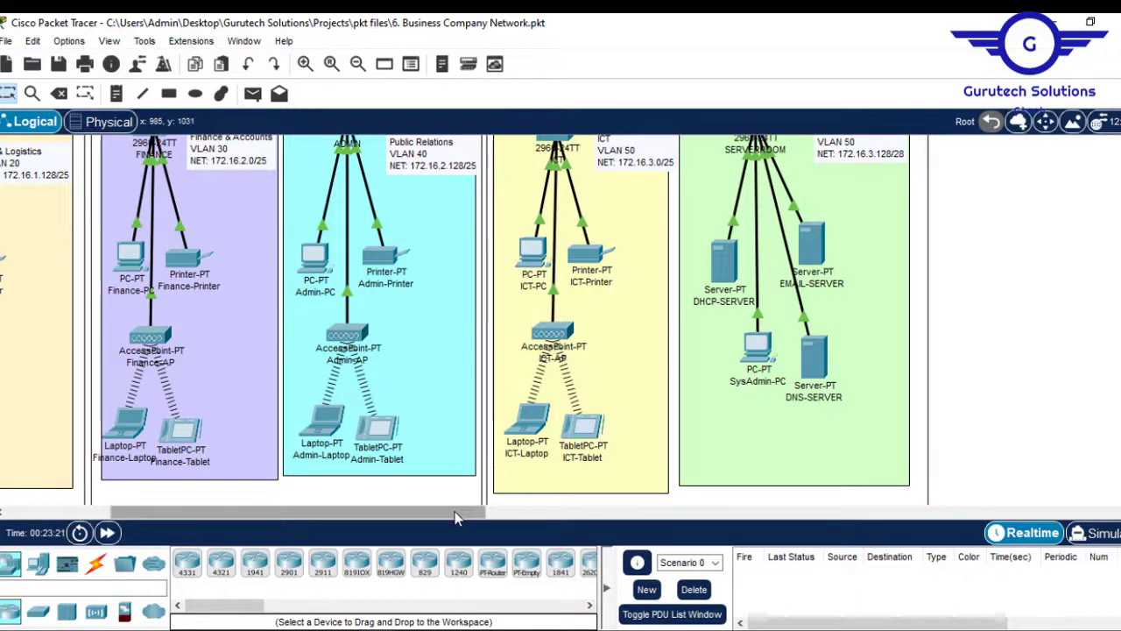
{"action": "left_click_drag", "start_coordinate": [460, 513], "coordinate": [298, 522]}
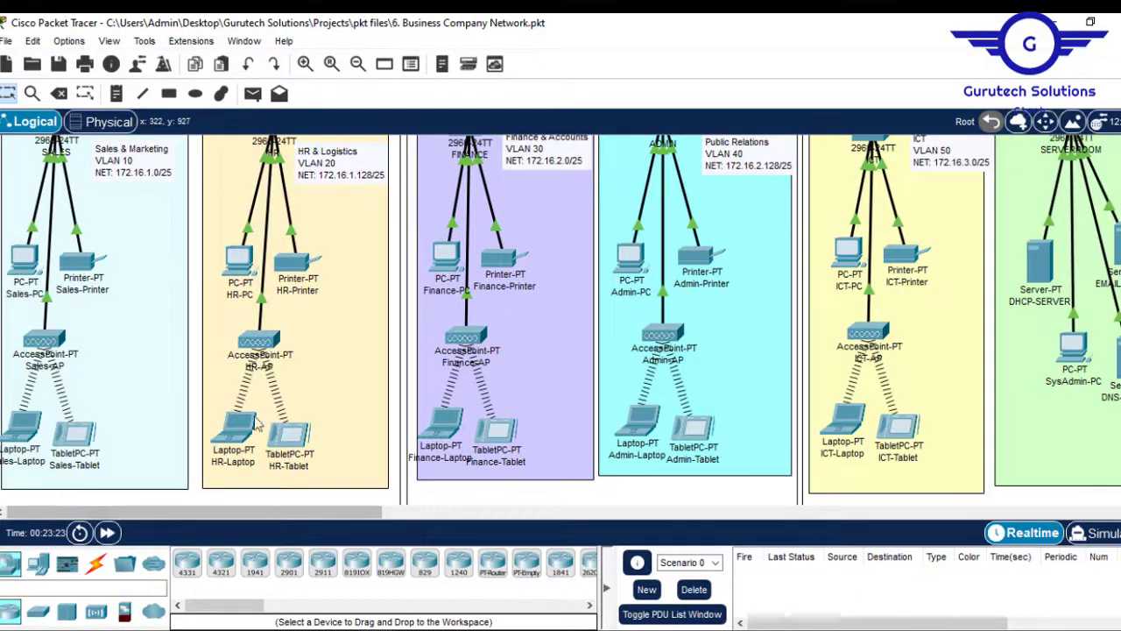
{"action": "mouse_move", "coordinate": [235, 431]}
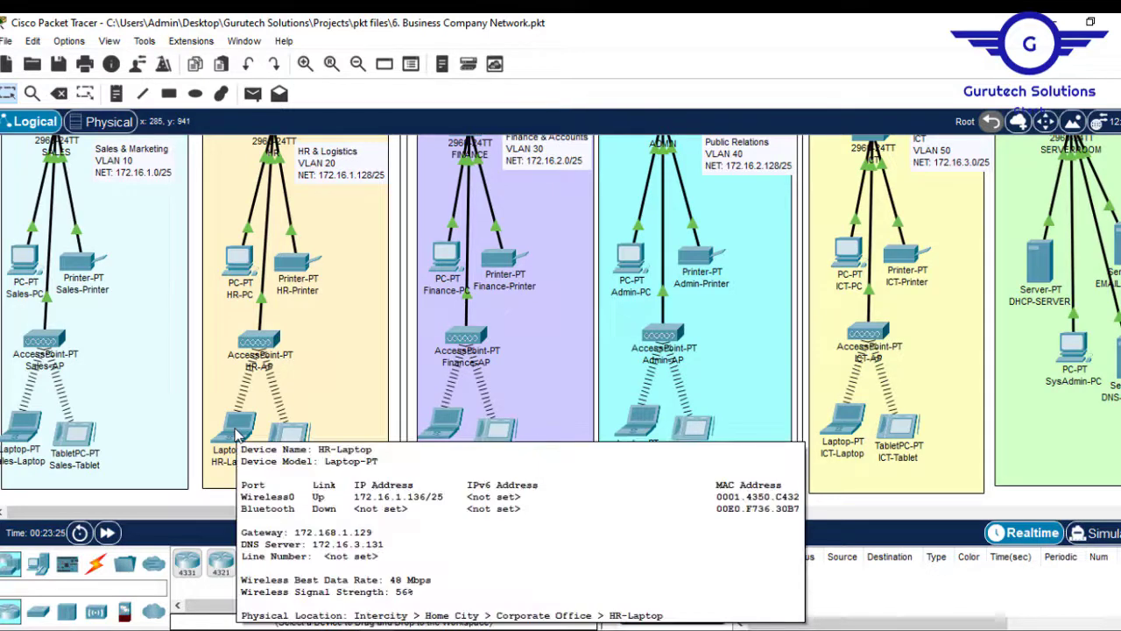
{"action": "mouse_move", "coordinate": [605, 627]}
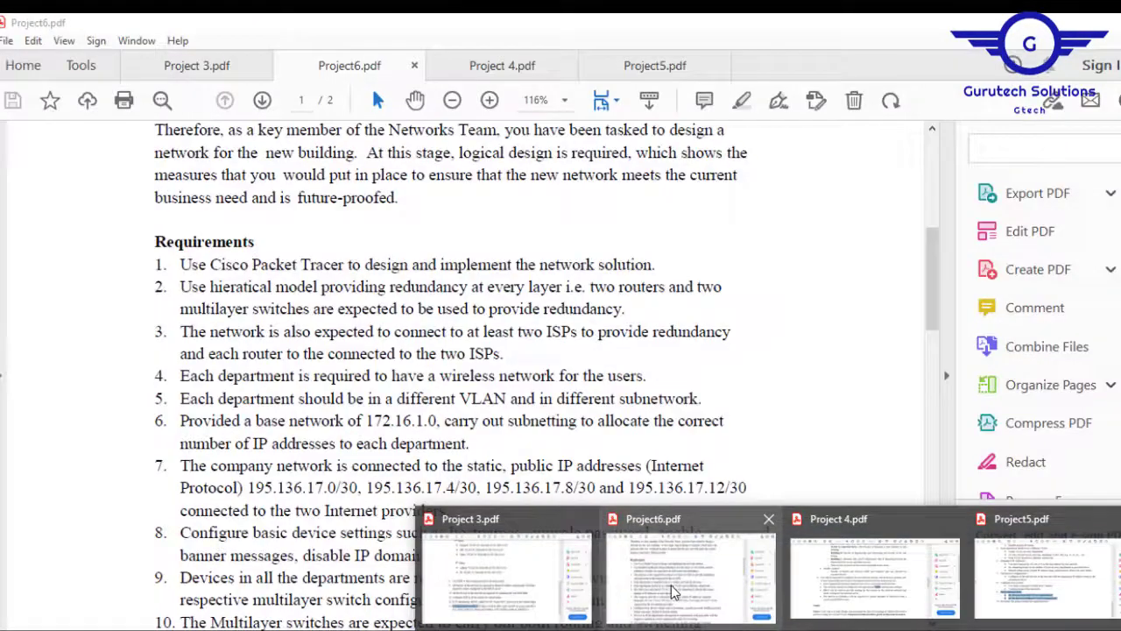
- Show Project6.pdf page 2 and highlight PAT, ACL and the port-security phrase
{"action": "left_click", "coordinate": [671, 583]}
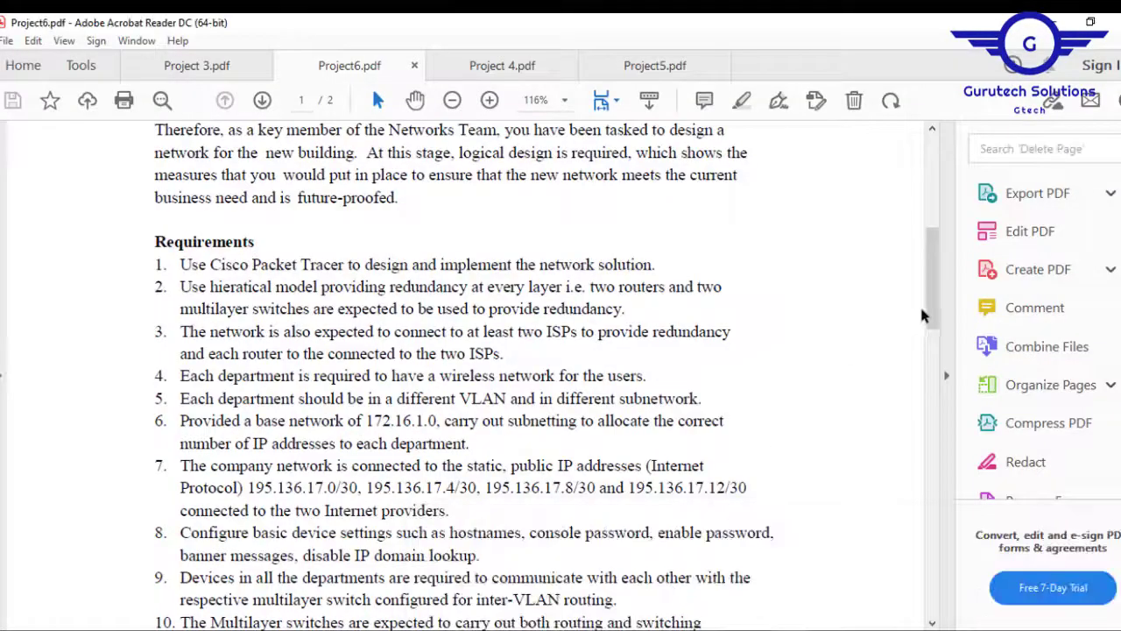
{"action": "left_click_drag", "start_coordinate": [939, 301], "coordinate": [936, 433]}
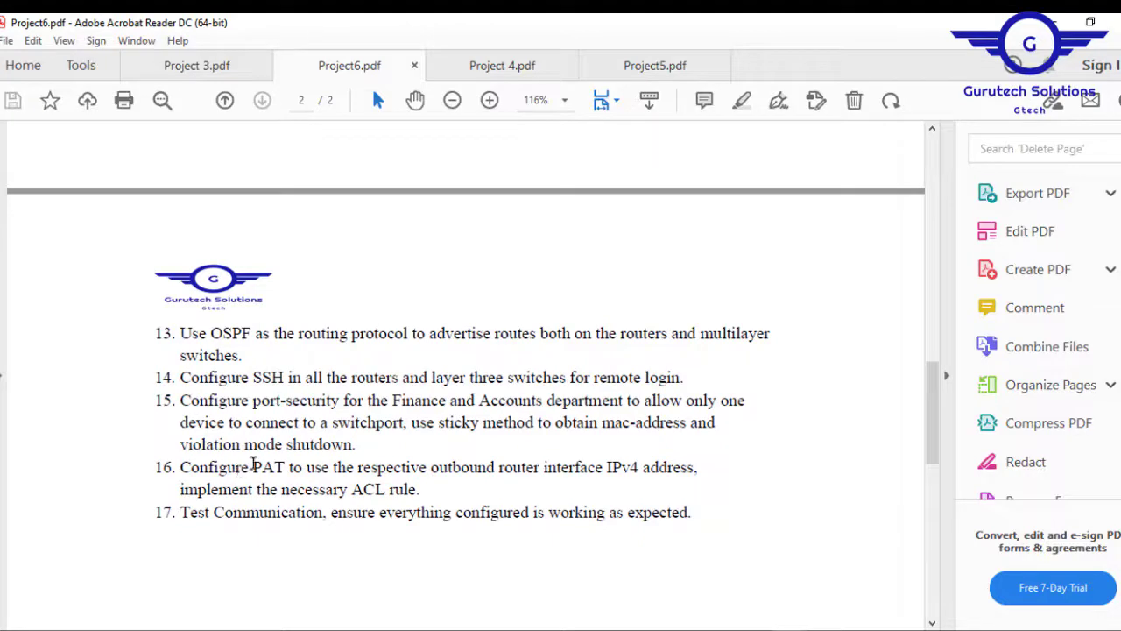
{"action": "left_click_drag", "start_coordinate": [254, 467], "coordinate": [290, 466]}
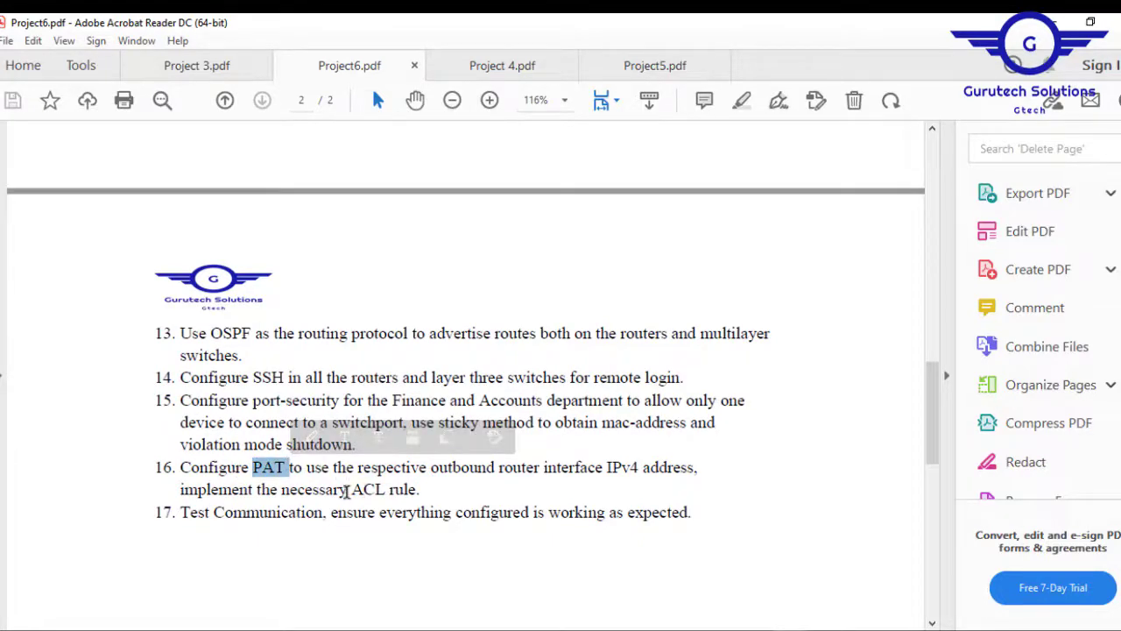
{"action": "left_click_drag", "start_coordinate": [348, 491], "coordinate": [385, 490]}
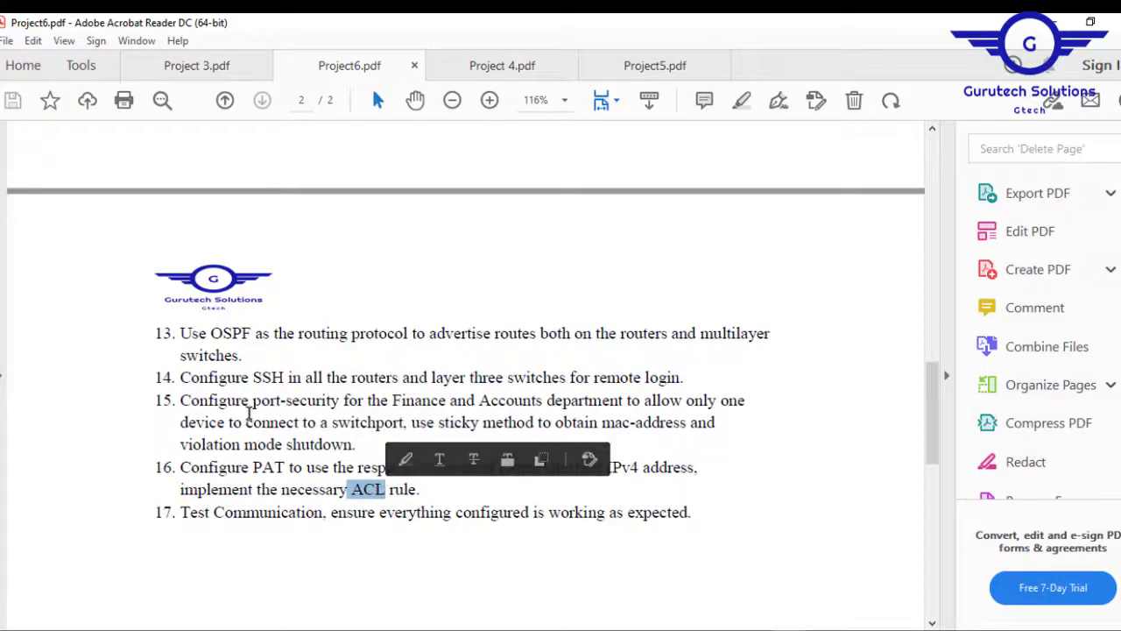
{"action": "left_click_drag", "start_coordinate": [253, 400], "coordinate": [506, 401]}
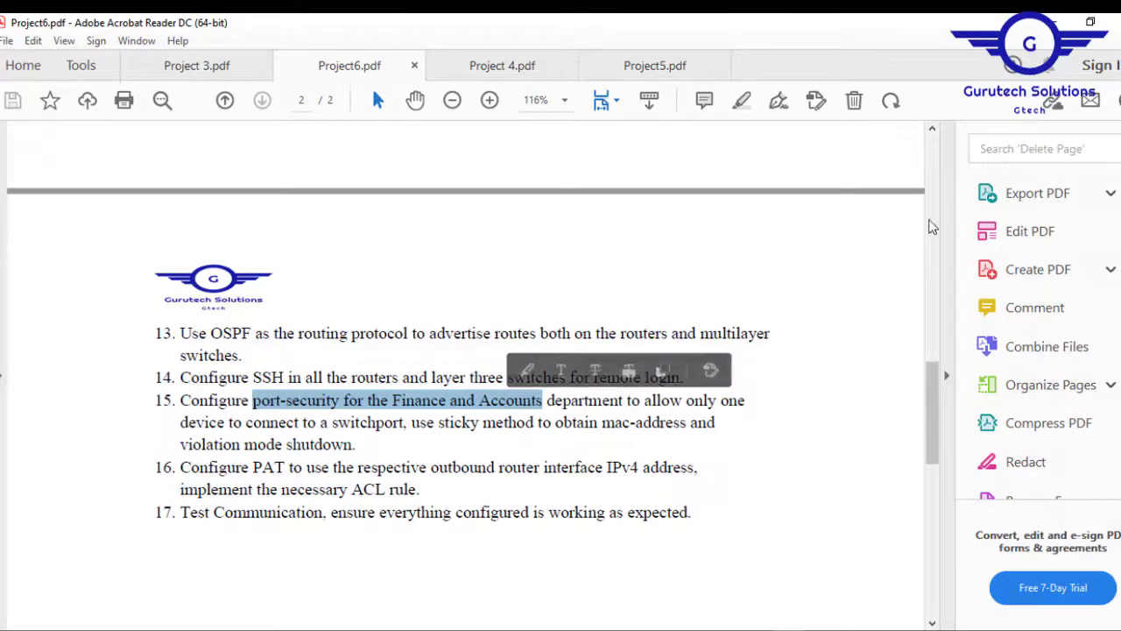
{"action": "key", "text": "alt+Tab"}
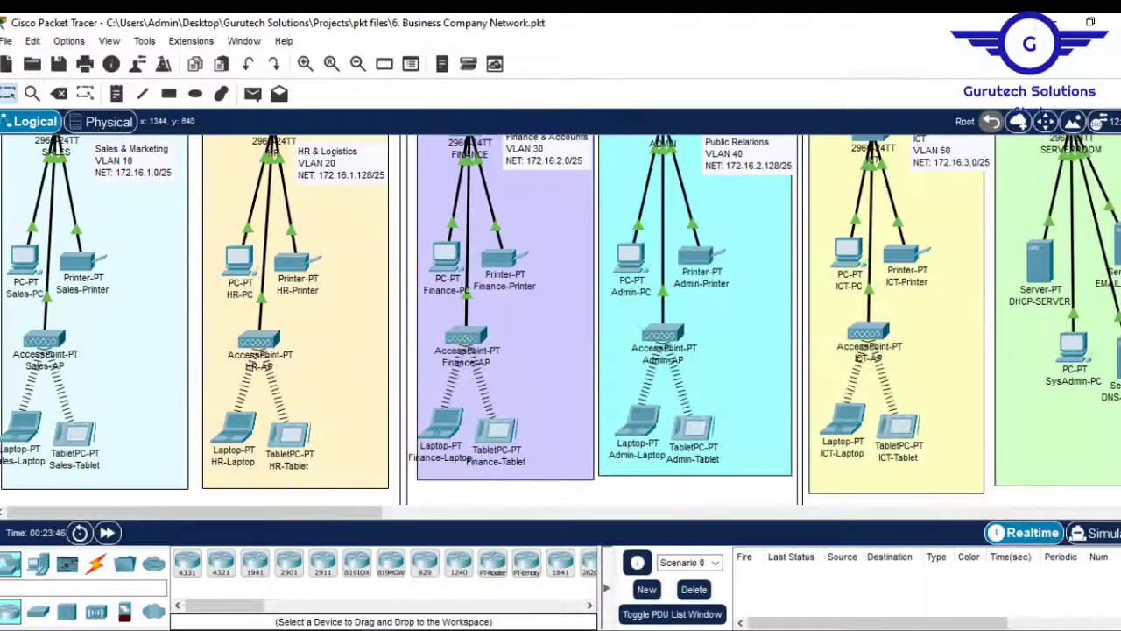
{"action": "scroll", "coordinate": [560, 320], "scroll_direction": "up", "scroll_amount": 10}
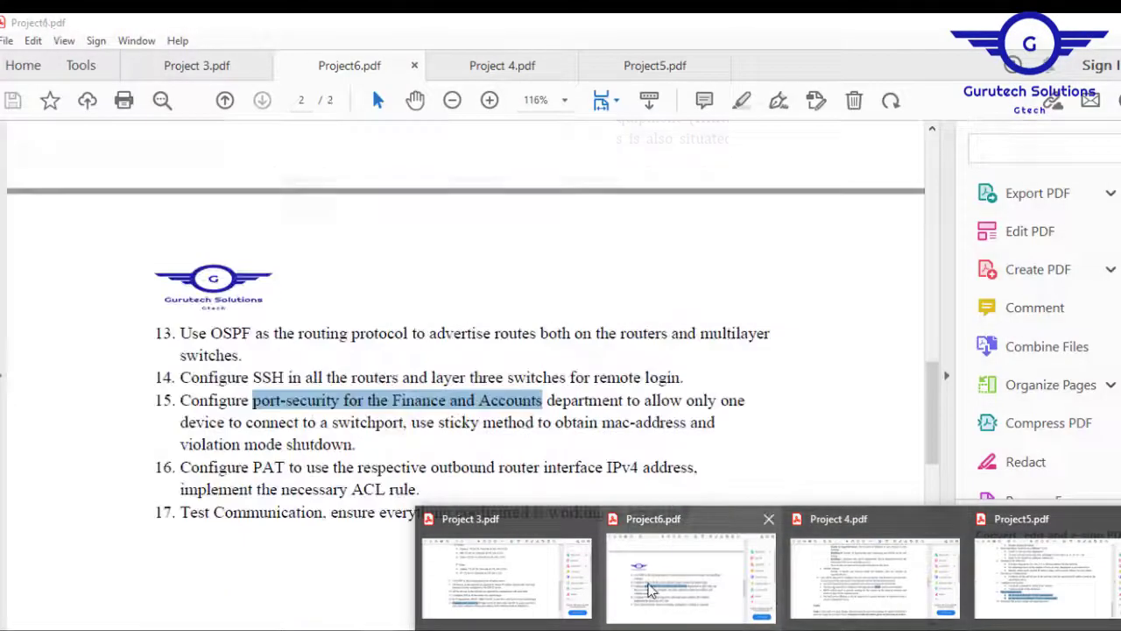
- In Project6.pdf, highlight the SSH requirement (item 14) and OSPF phrase (item 13)
{"action": "left_click", "coordinate": [657, 591]}
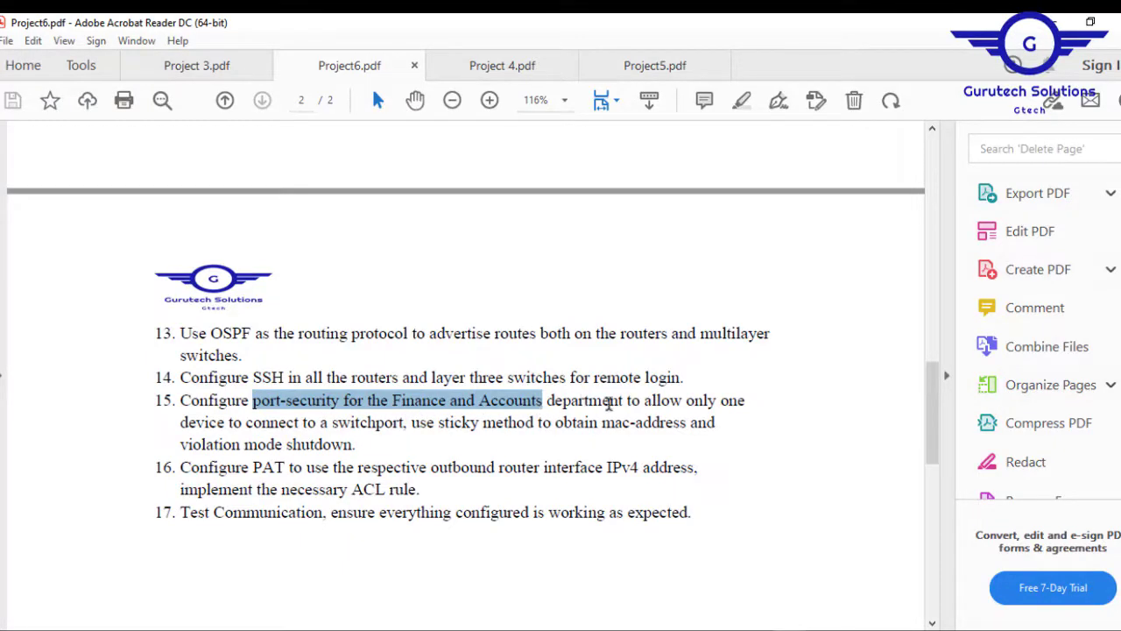
{"action": "left_click", "coordinate": [254, 371]}
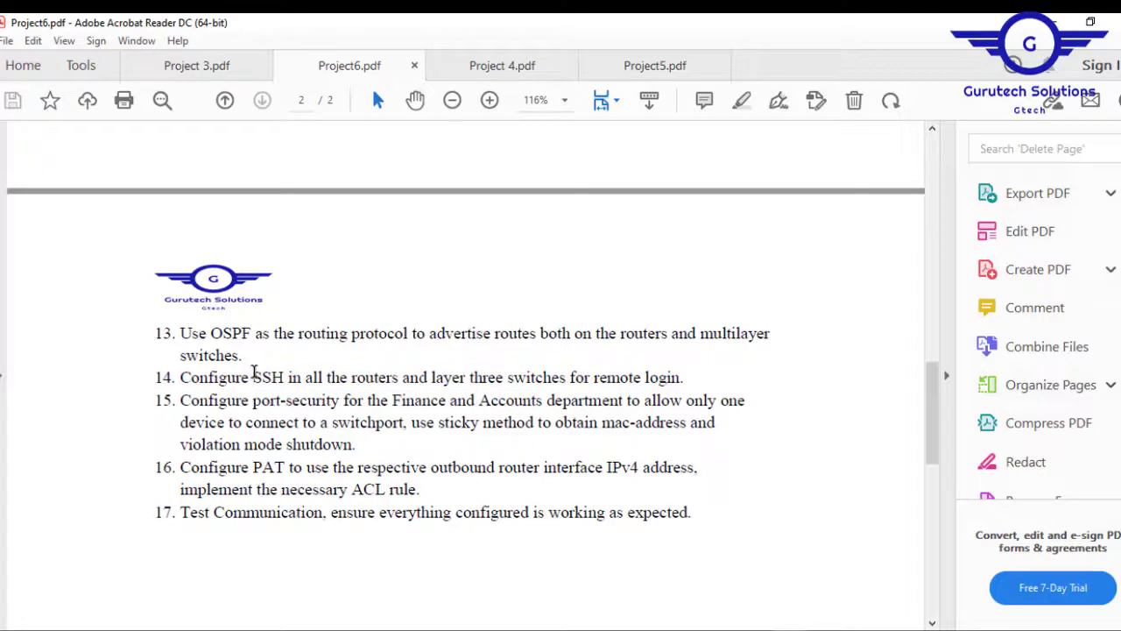
{"action": "left_click_drag", "start_coordinate": [254, 373], "coordinate": [619, 378]}
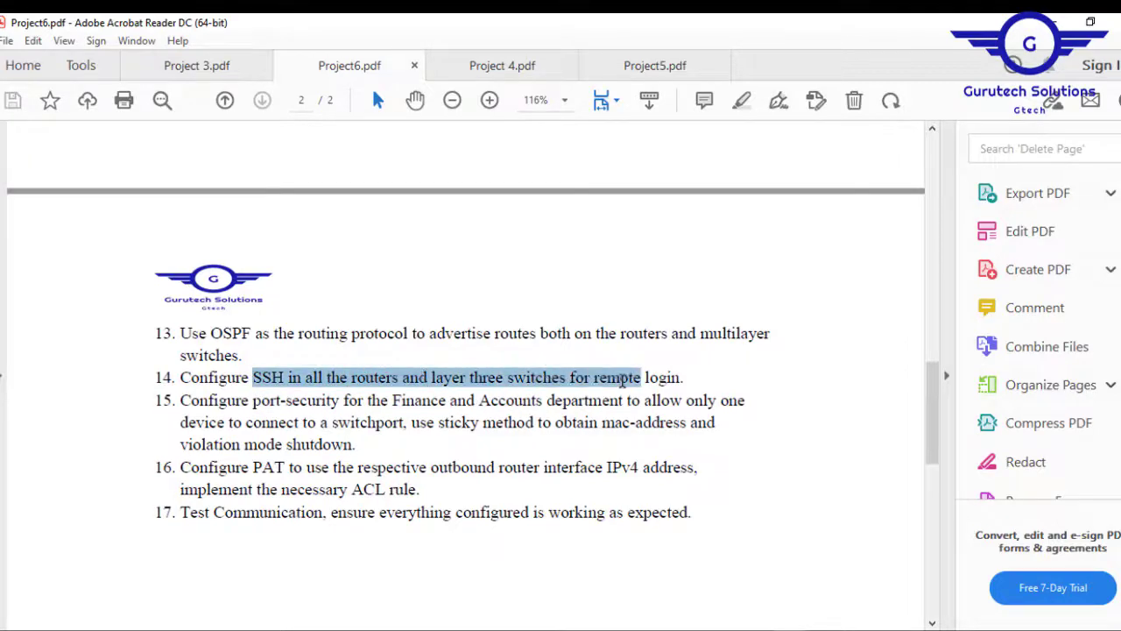
{"action": "left_click_drag", "start_coordinate": [211, 336], "coordinate": [384, 346]}
- Highlight server-room static addressing, DHCP servers and multilayer switch routing in items 12–10
{"action": "left_click_drag", "start_coordinate": [930, 404], "coordinate": [926, 327]}
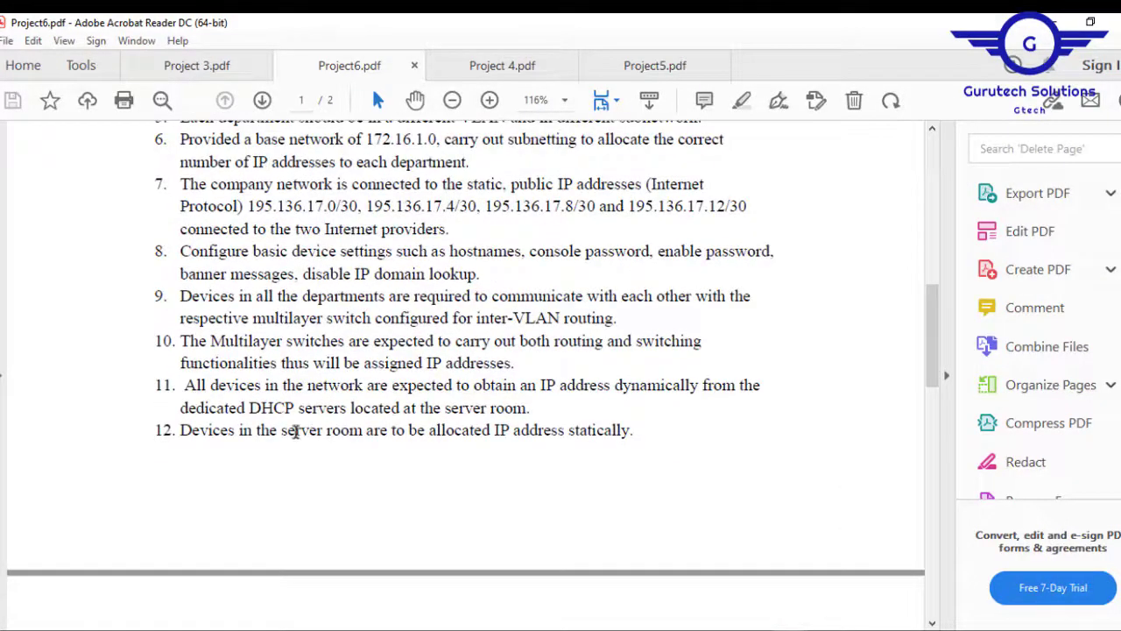
{"action": "left_click_drag", "start_coordinate": [277, 430], "coordinate": [520, 441]}
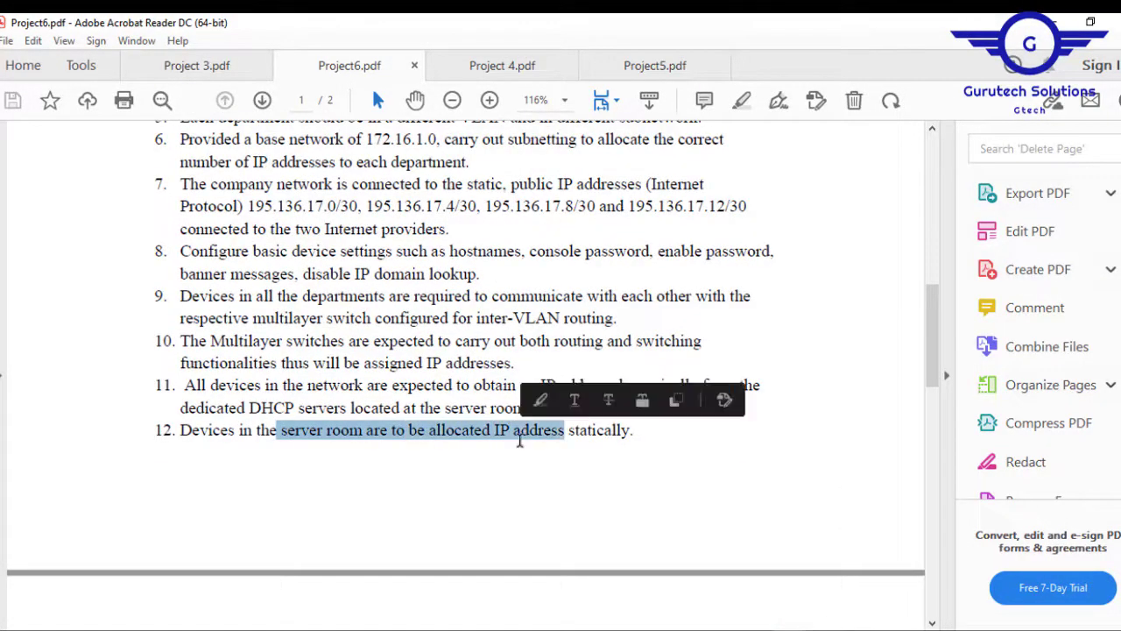
{"action": "left_click_drag", "start_coordinate": [251, 408], "coordinate": [371, 406]}
{"action": "left_click_drag", "start_coordinate": [211, 340], "coordinate": [375, 366]}
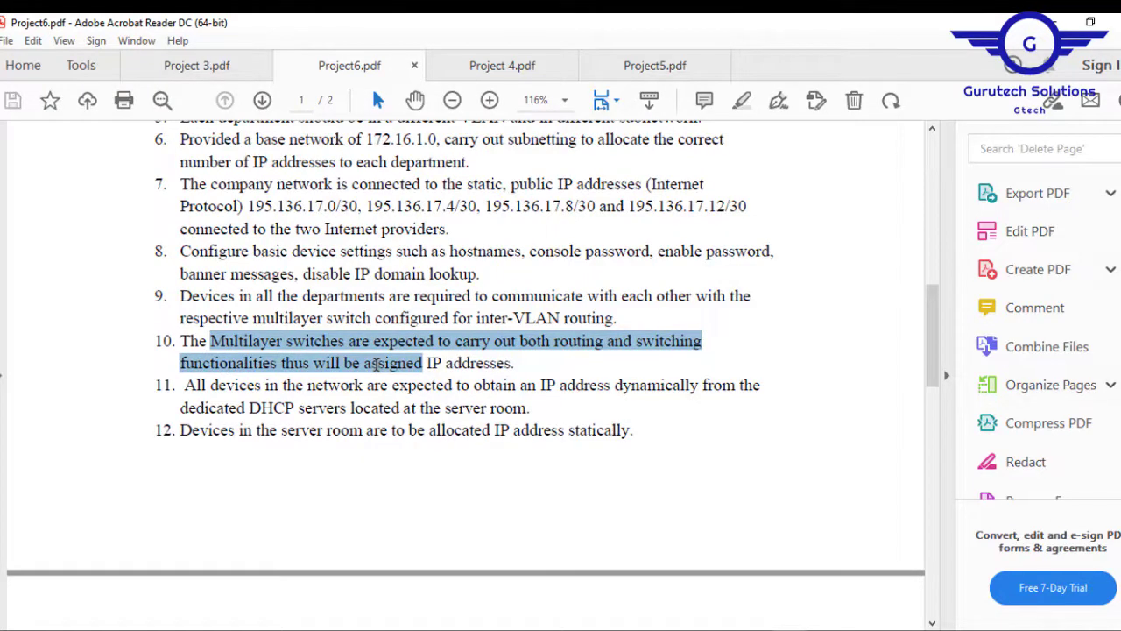
{"action": "left_click_drag", "start_coordinate": [375, 367], "coordinate": [375, 367]}
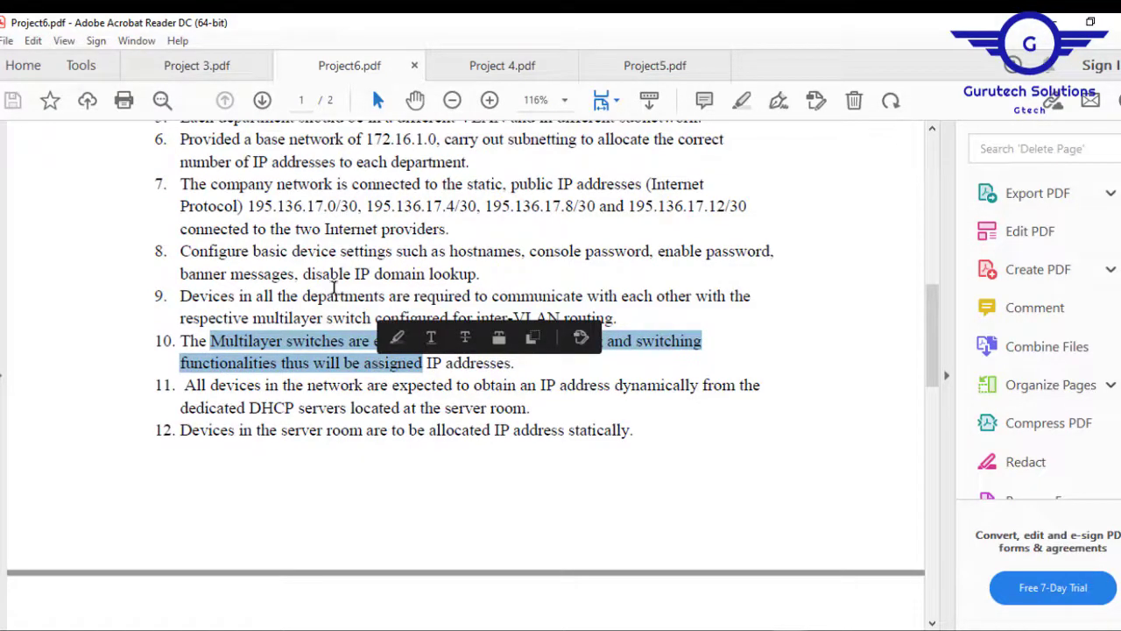
{"action": "left_click", "coordinate": [313, 289]}
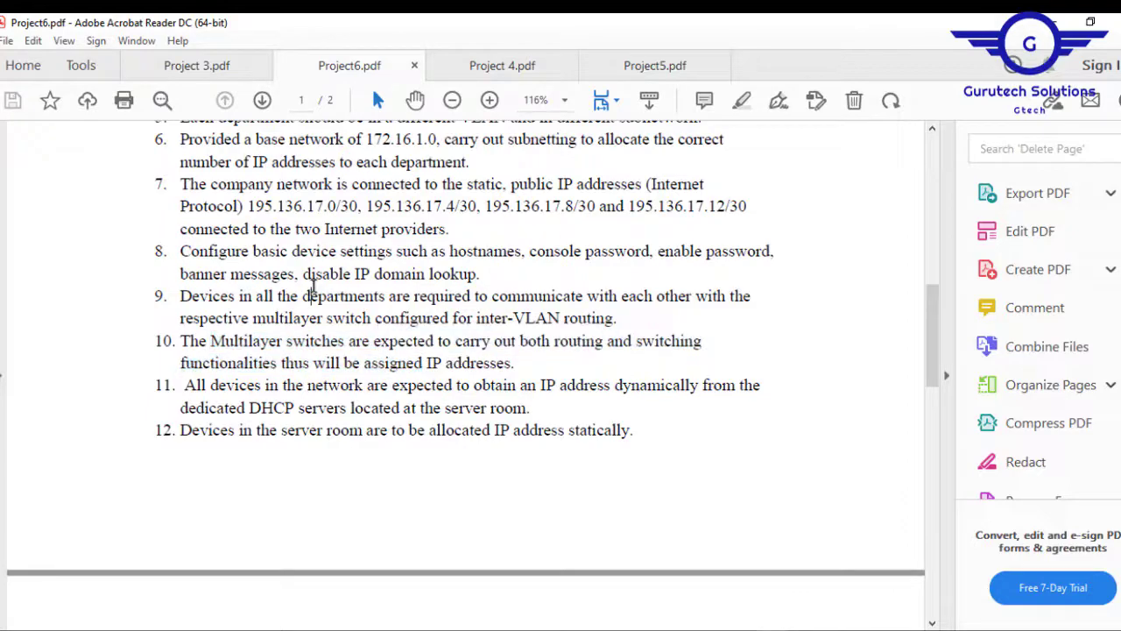
- Scroll up to the Requirements heading and return to Packet Tracer
{"action": "scroll", "coordinate": [934, 320], "scroll_direction": "up", "scroll_amount": 3}
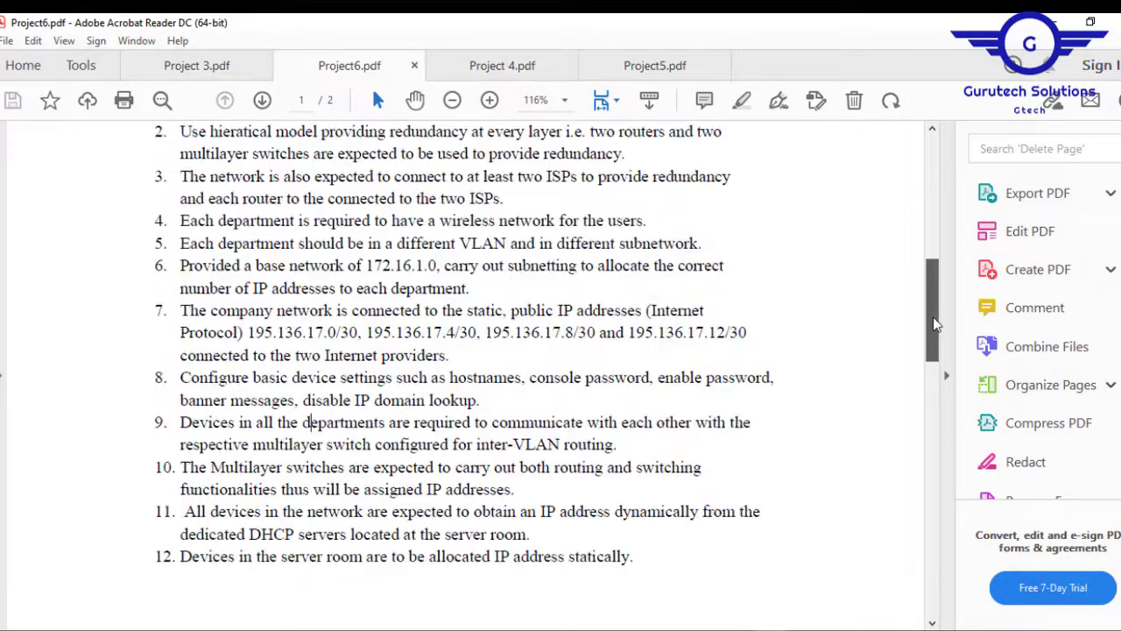
{"action": "scroll", "coordinate": [933, 319], "scroll_direction": "up", "scroll_amount": 1}
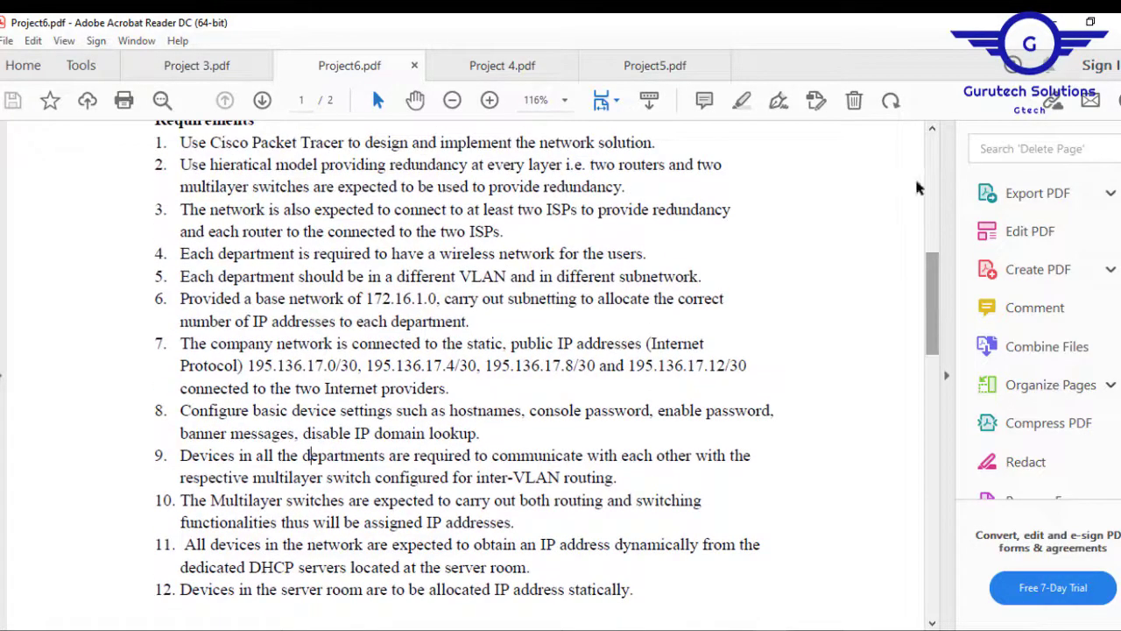
{"action": "key", "text": "alt+Tab"}
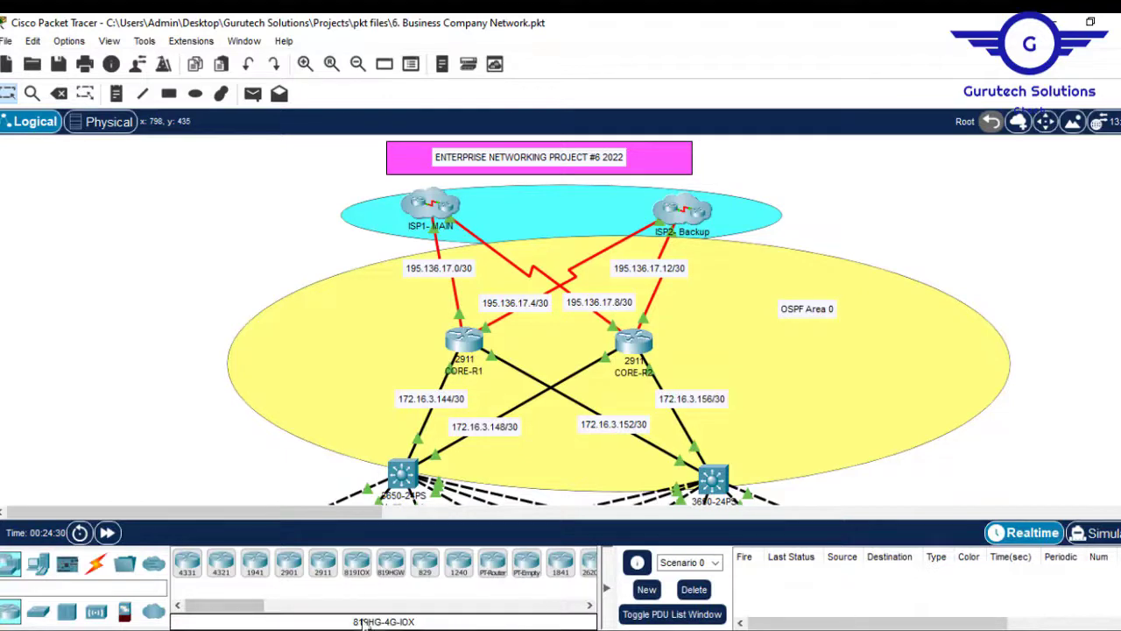
{"action": "mouse_move", "coordinate": [548, 630]}
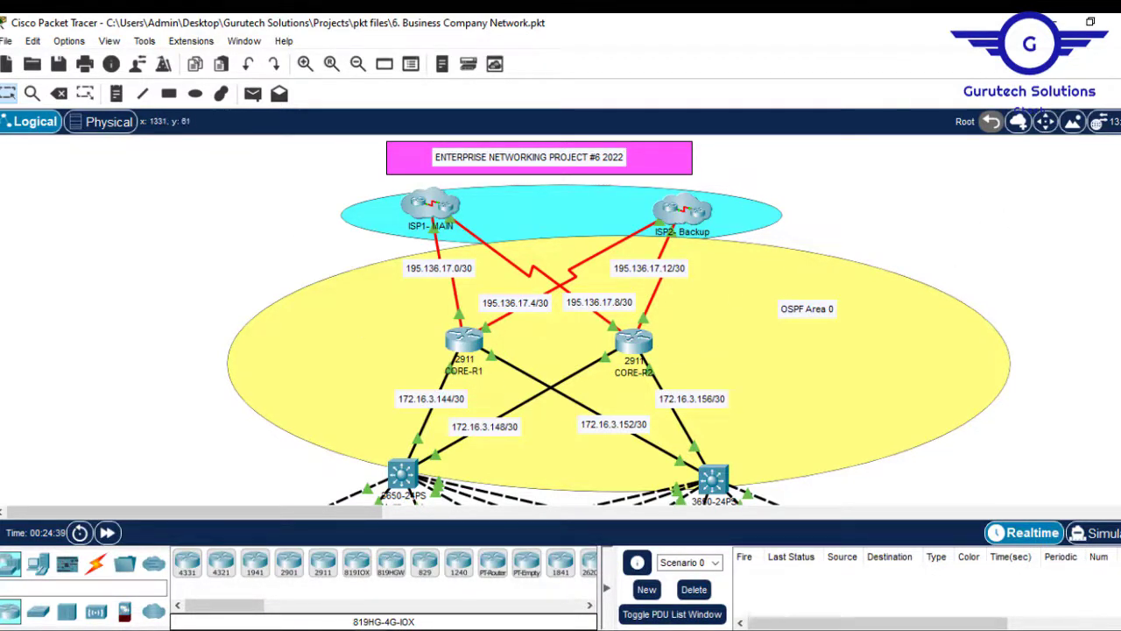
{"action": "scroll", "coordinate": [561, 320], "scroll_direction": "down", "scroll_amount": 10}
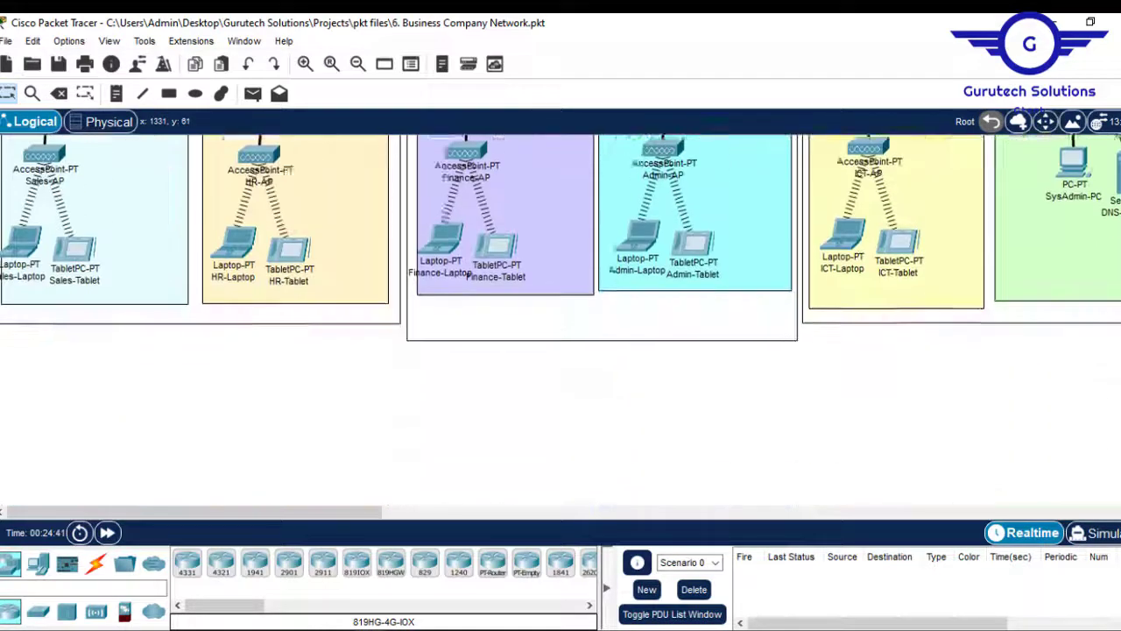
{"action": "scroll", "coordinate": [561, 320], "scroll_direction": "up", "scroll_amount": 9}
{"action": "scroll", "coordinate": [561, 320], "scroll_direction": "up", "scroll_amount": 1}
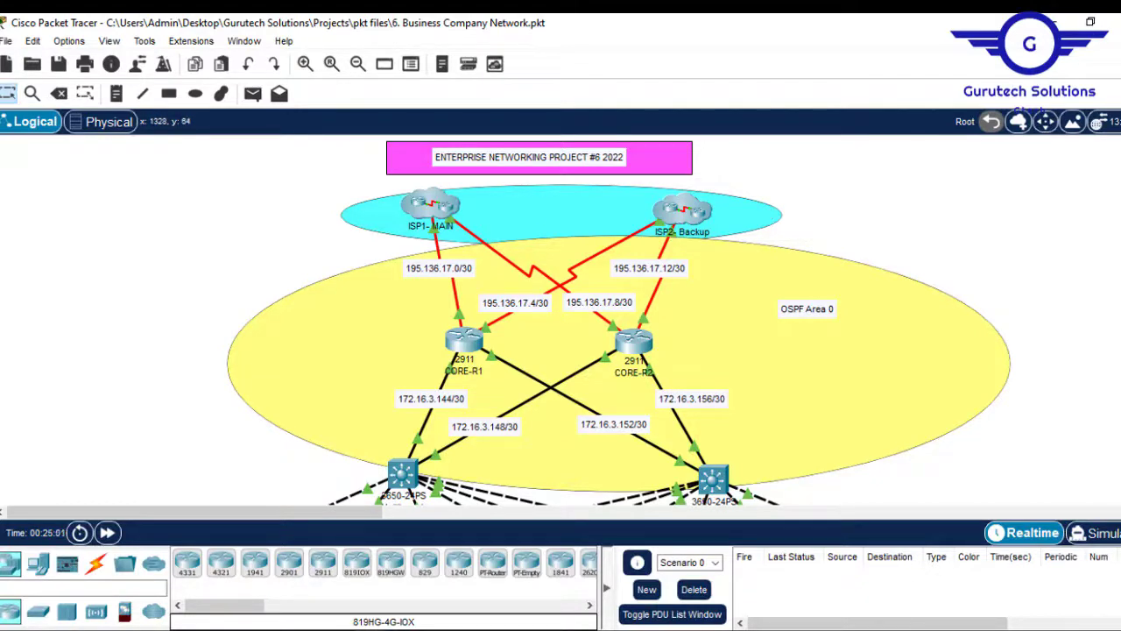
{"action": "scroll", "coordinate": [1071, 537], "scroll_direction": "down", "scroll_amount": 3}
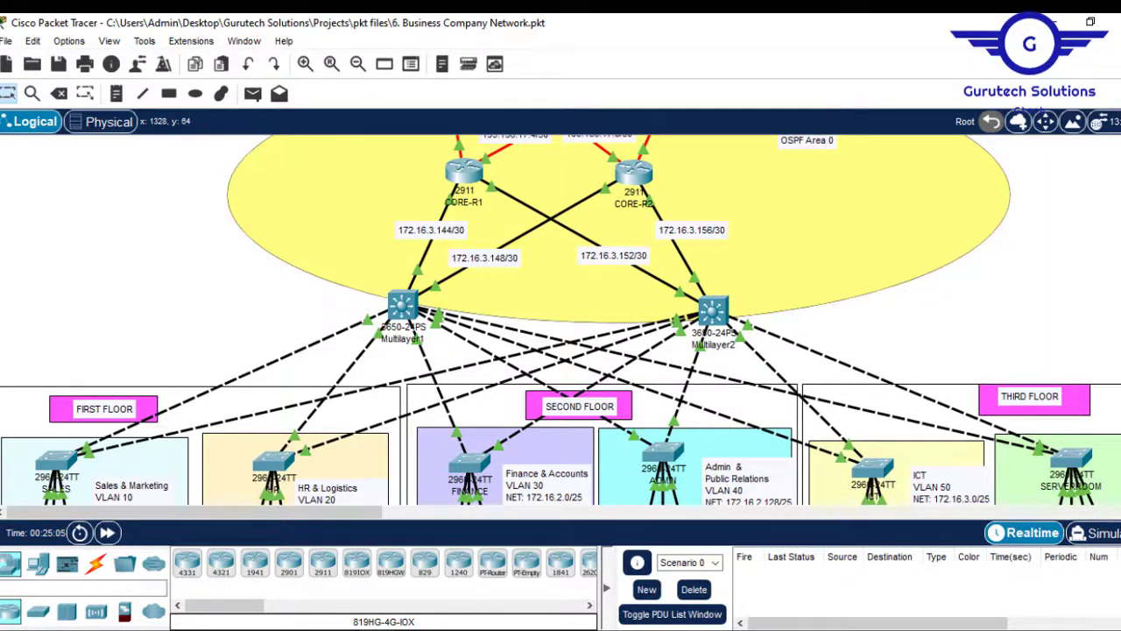
{"action": "scroll", "coordinate": [1072, 536], "scroll_direction": "down", "scroll_amount": 6}
{"action": "scroll", "coordinate": [1072, 536], "scroll_direction": "up", "scroll_amount": 9}
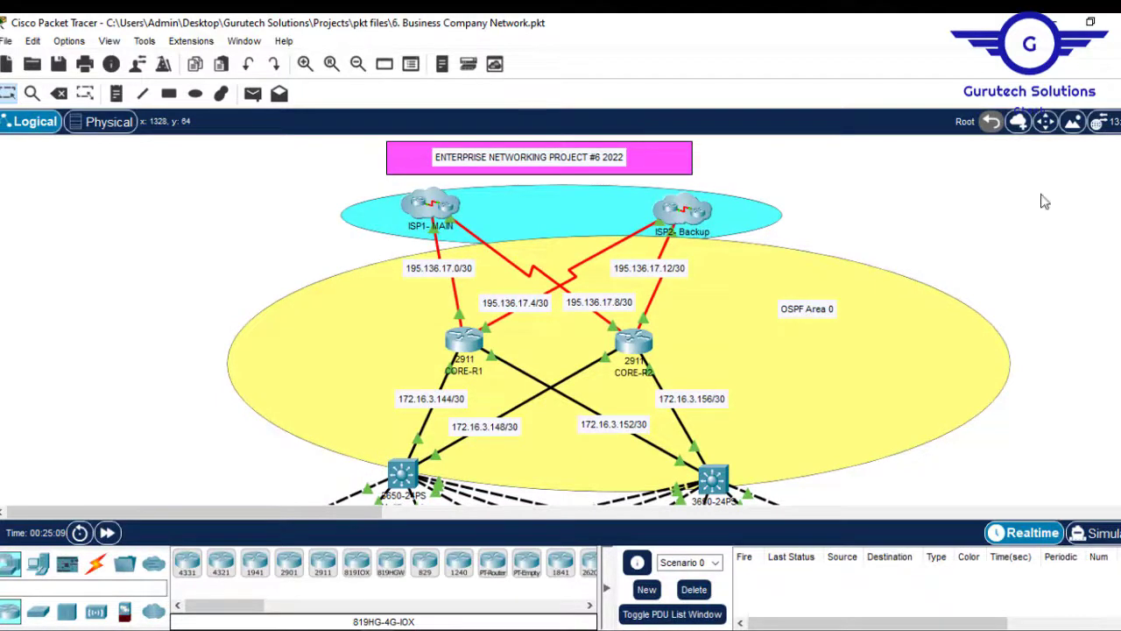
{"action": "left_click", "coordinate": [494, 630]}
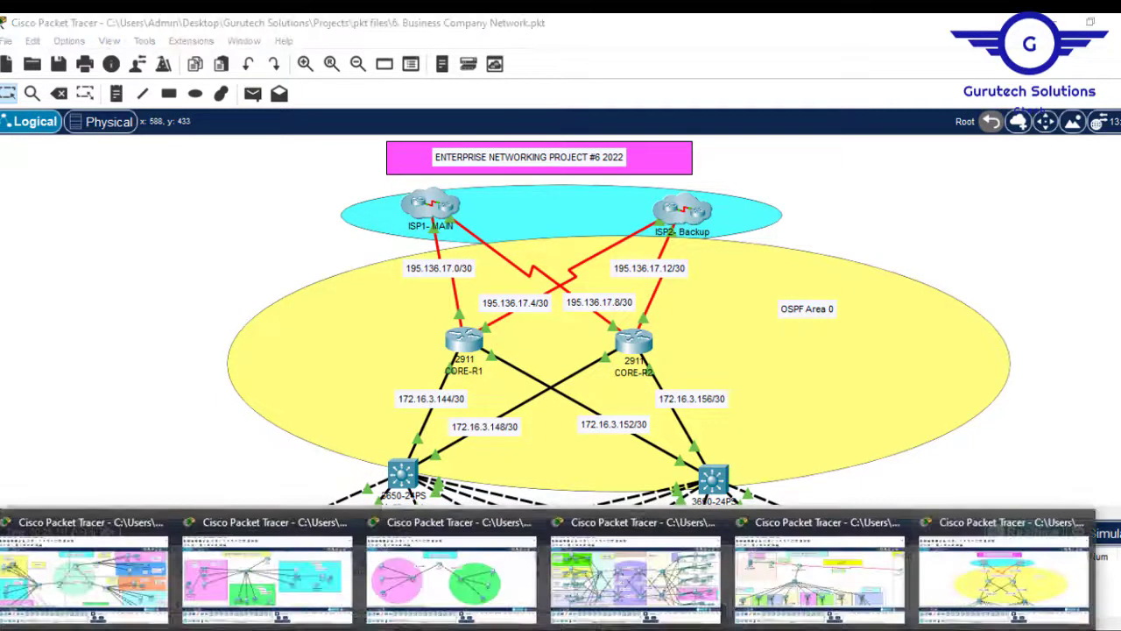
- Bring the Simple Project forward, then switch to the SOHO Network project
{"action": "mouse_move", "coordinate": [411, 589]}
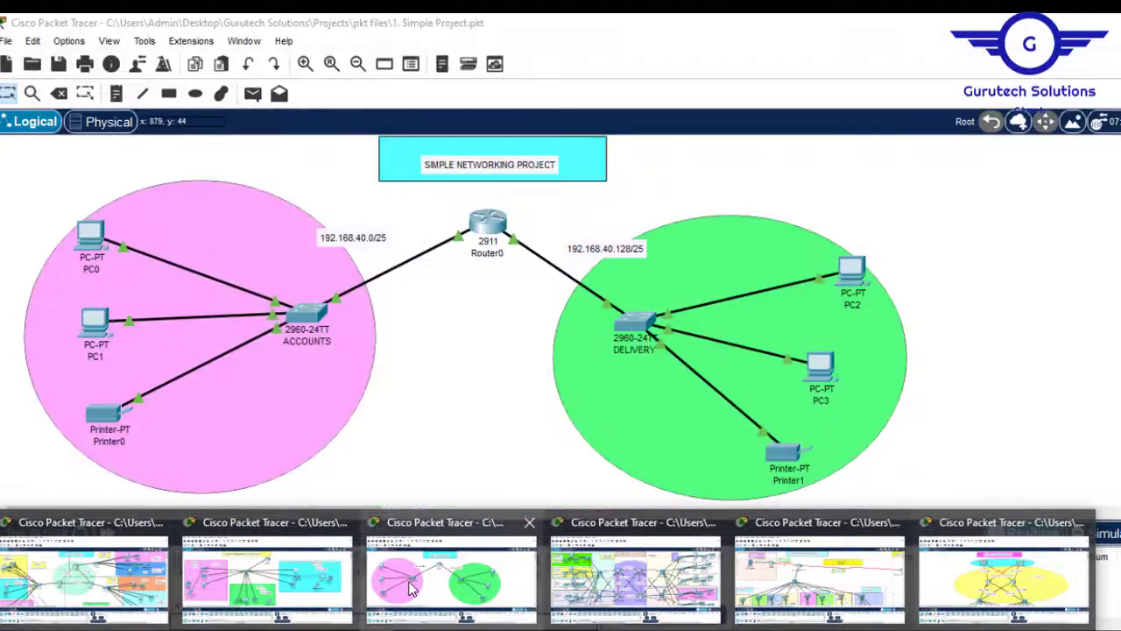
{"action": "left_click", "coordinate": [412, 589]}
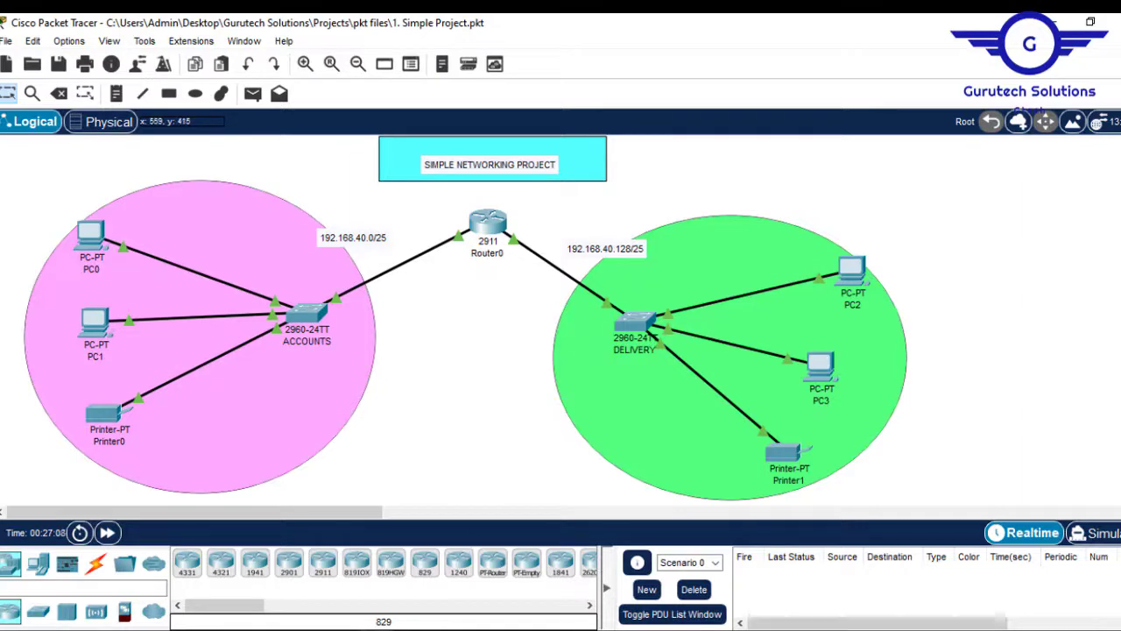
{"action": "left_click", "coordinate": [258, 574]}
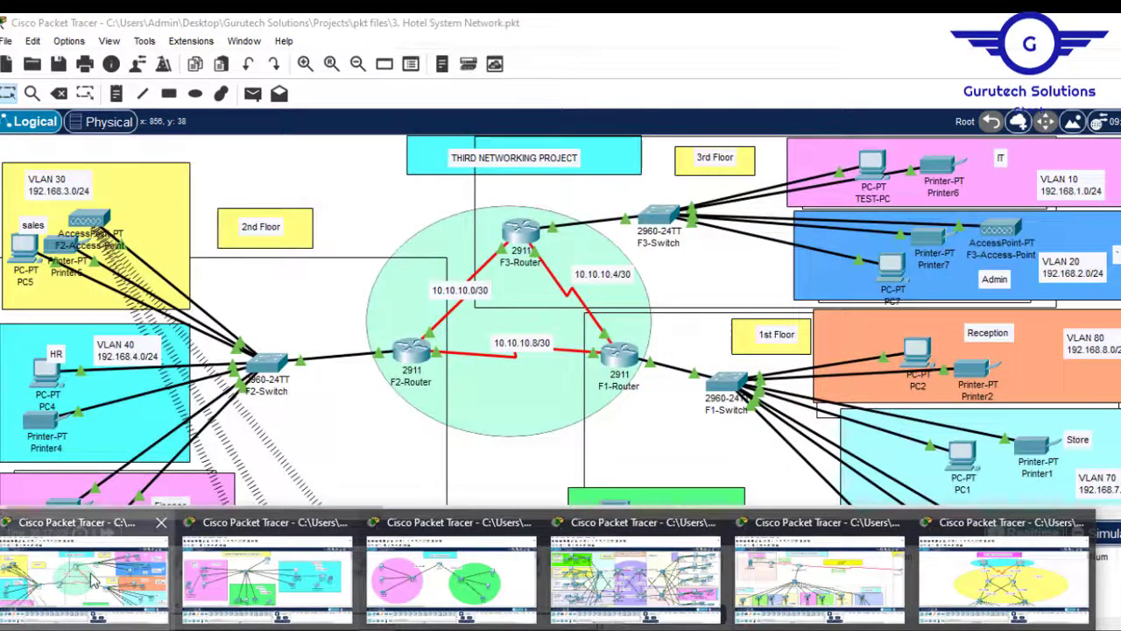
- Scroll through the Hotel System Network floors, then bring the 4. Campus Network forward
{"action": "left_click", "coordinate": [83, 578]}
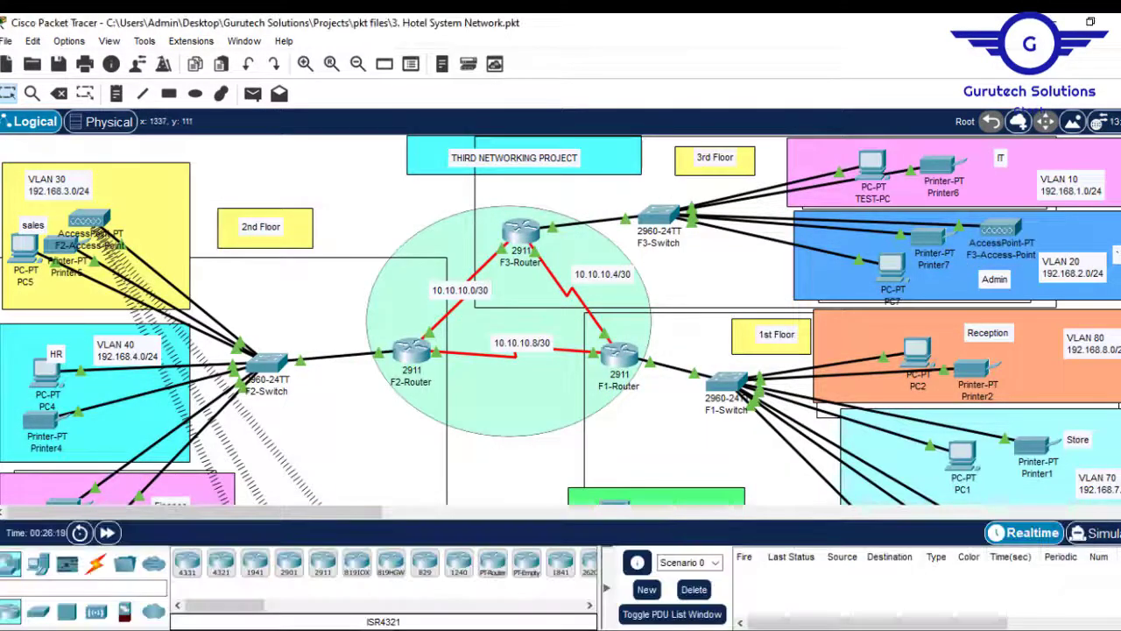
{"action": "scroll", "coordinate": [560, 320], "scroll_direction": "down", "scroll_amount": 5}
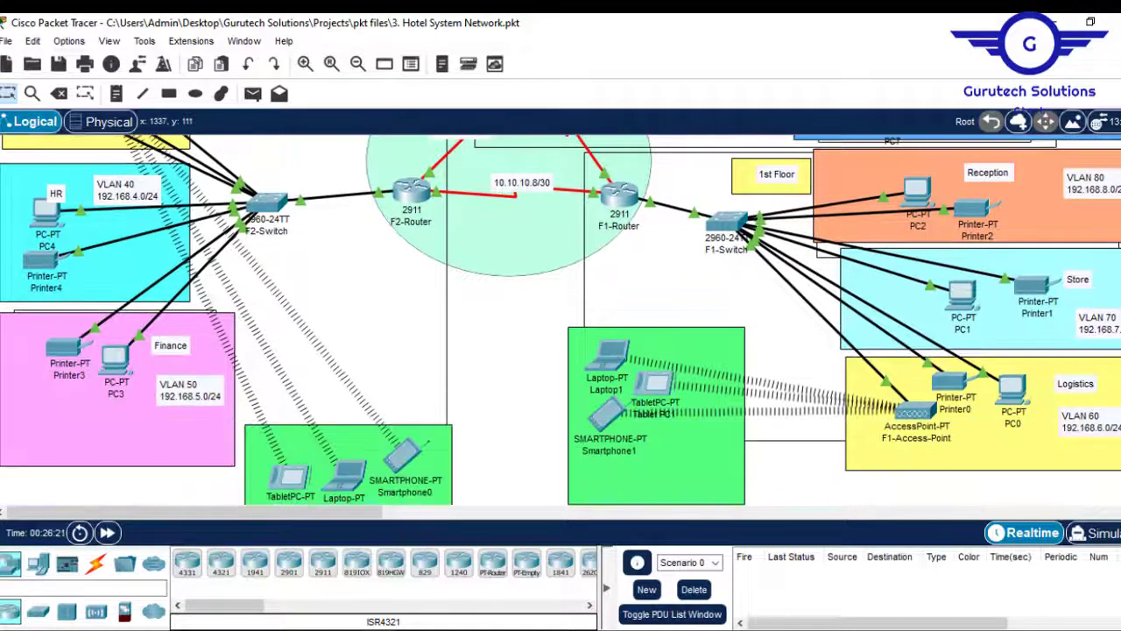
{"action": "scroll", "coordinate": [560, 320], "scroll_direction": "down", "scroll_amount": 1}
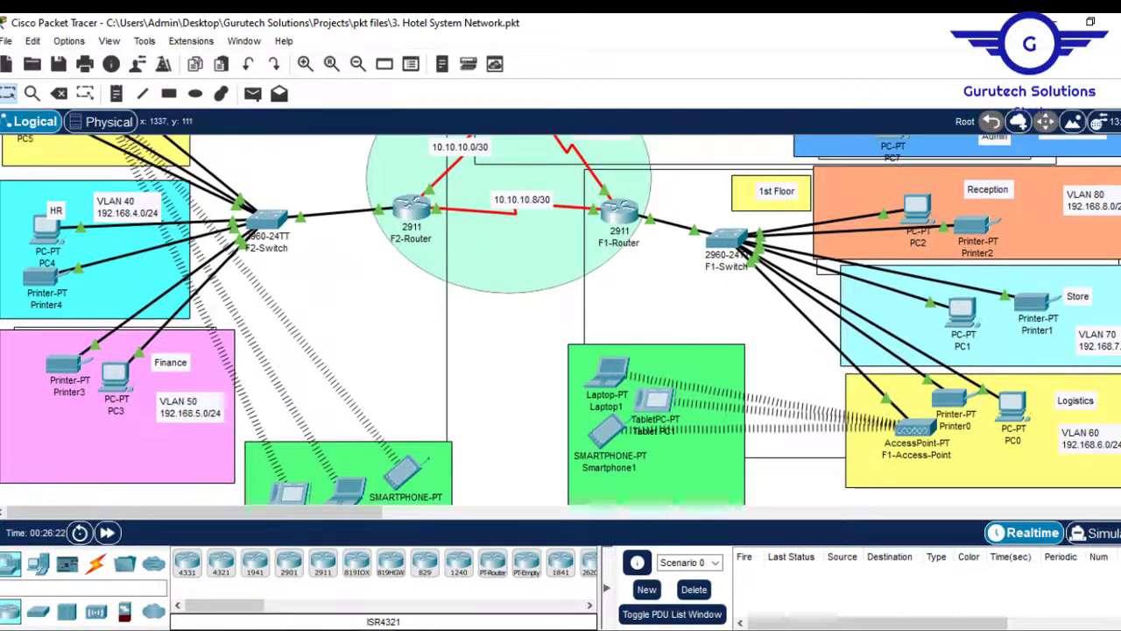
{"action": "scroll", "coordinate": [600, 366], "scroll_direction": "down", "scroll_amount": 1}
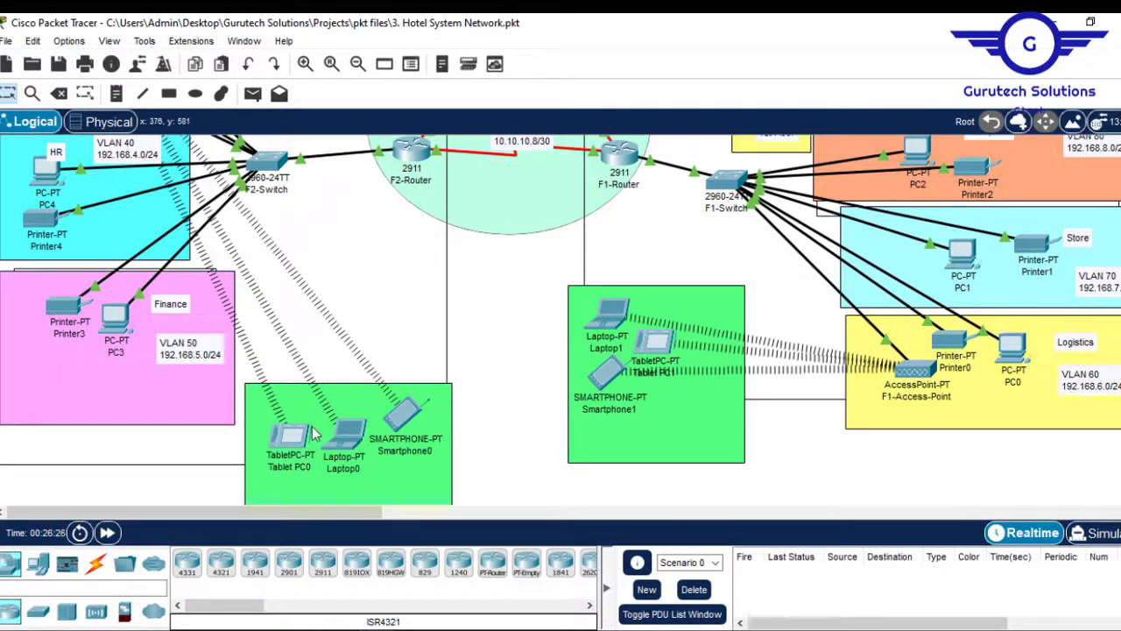
{"action": "scroll", "coordinate": [1091, 246], "scroll_direction": "up", "scroll_amount": 2}
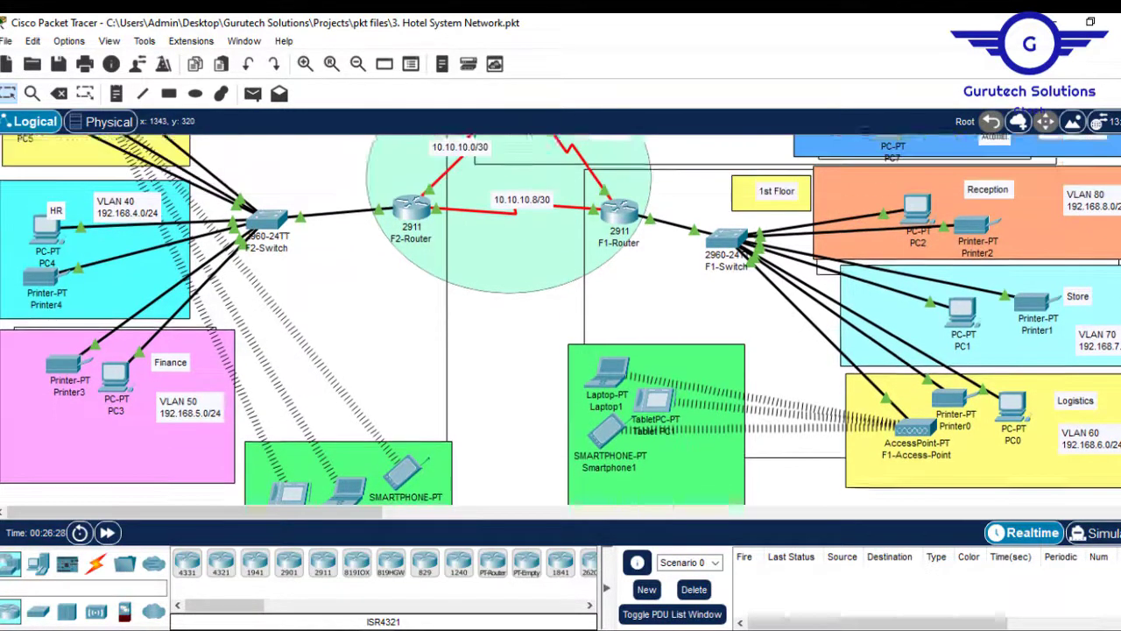
{"action": "scroll", "coordinate": [560, 320], "scroll_direction": "up", "scroll_amount": 5}
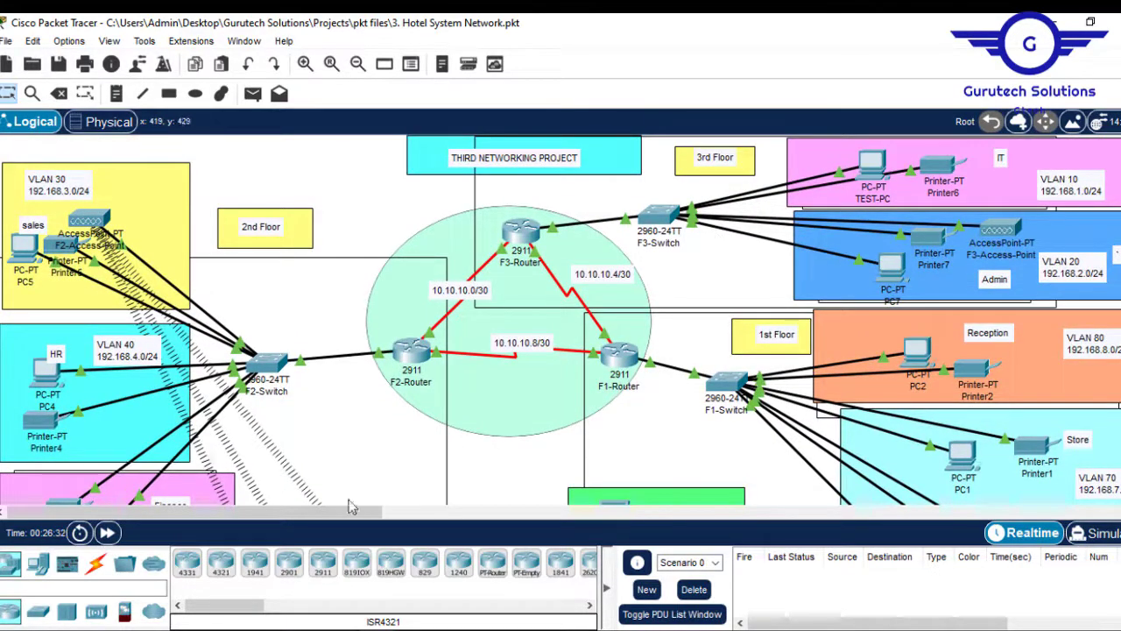
{"action": "mouse_move", "coordinate": [351, 626]}
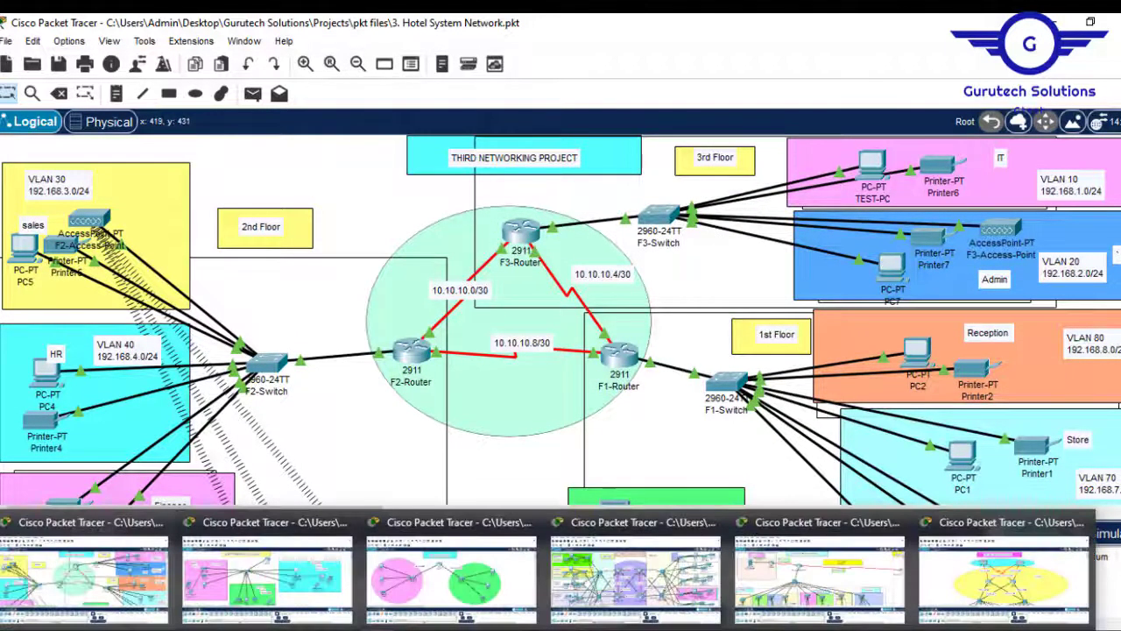
{"action": "left_click", "coordinate": [841, 596]}
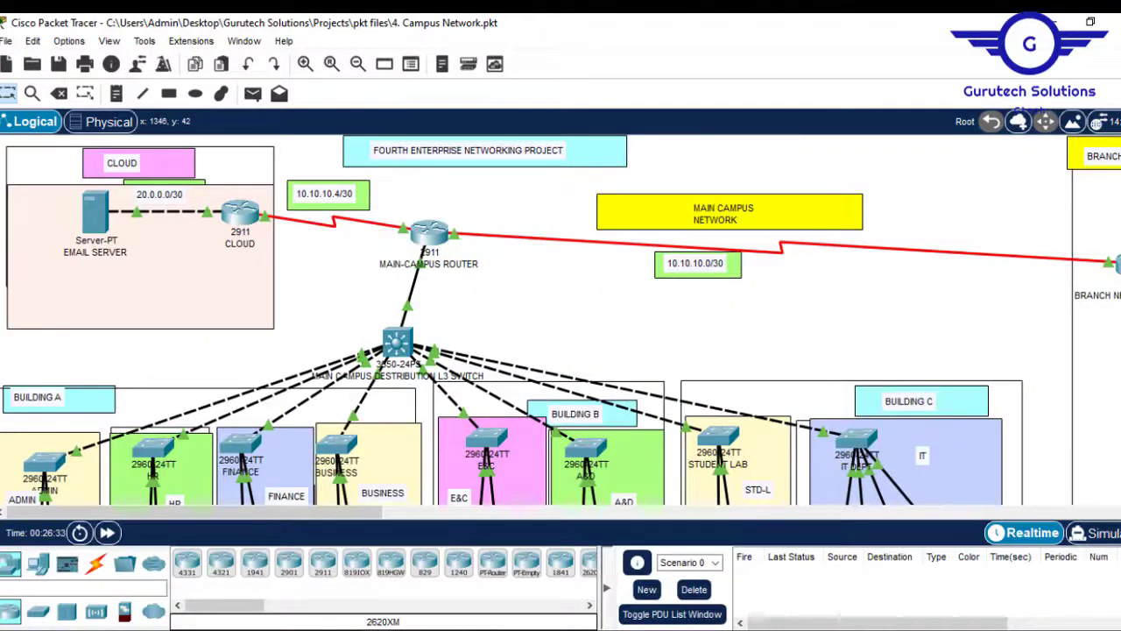
- Scroll over the 4. Campus Network topology
{"action": "scroll", "coordinate": [561, 319], "scroll_direction": "down", "scroll_amount": 5}
{"action": "scroll", "coordinate": [561, 320], "scroll_direction": "up", "scroll_amount": 3}
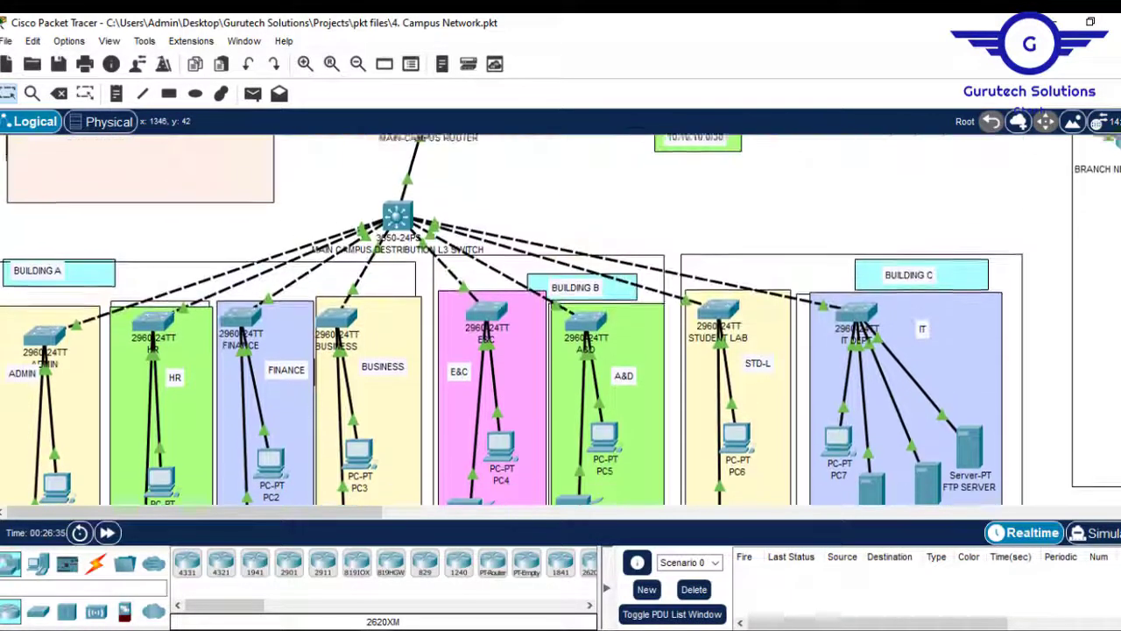
{"action": "scroll", "coordinate": [561, 320], "scroll_direction": "up", "scroll_amount": 2}
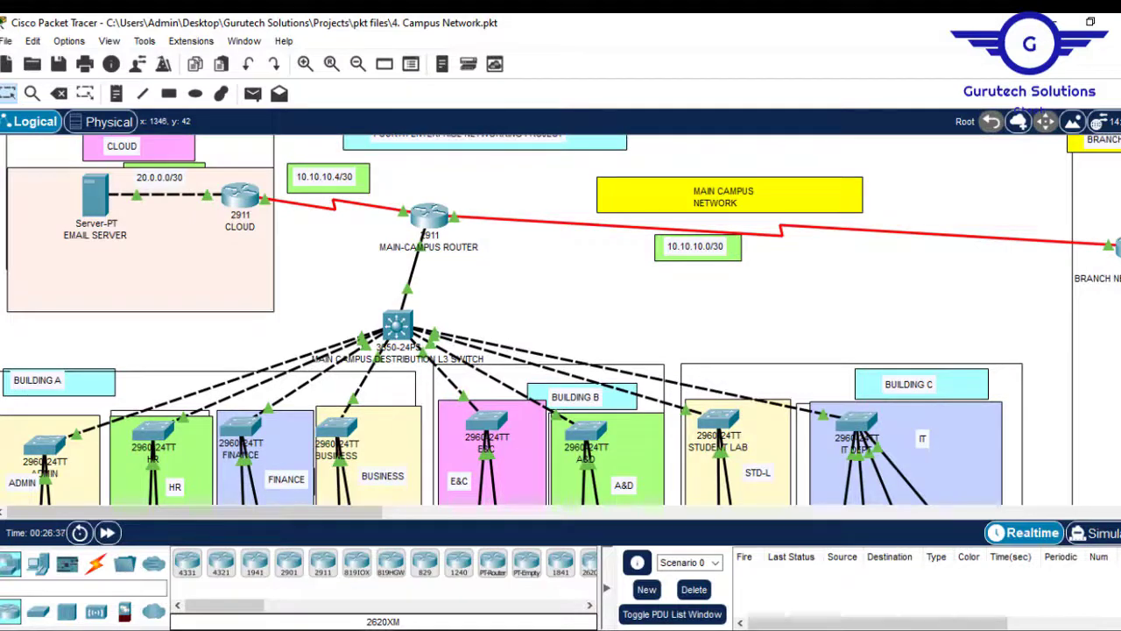
{"action": "scroll", "coordinate": [561, 319], "scroll_direction": "down", "scroll_amount": 2}
{"action": "scroll", "coordinate": [561, 320], "scroll_direction": "up", "scroll_amount": 3}
{"action": "scroll", "coordinate": [561, 320], "scroll_direction": "down", "scroll_amount": 4}
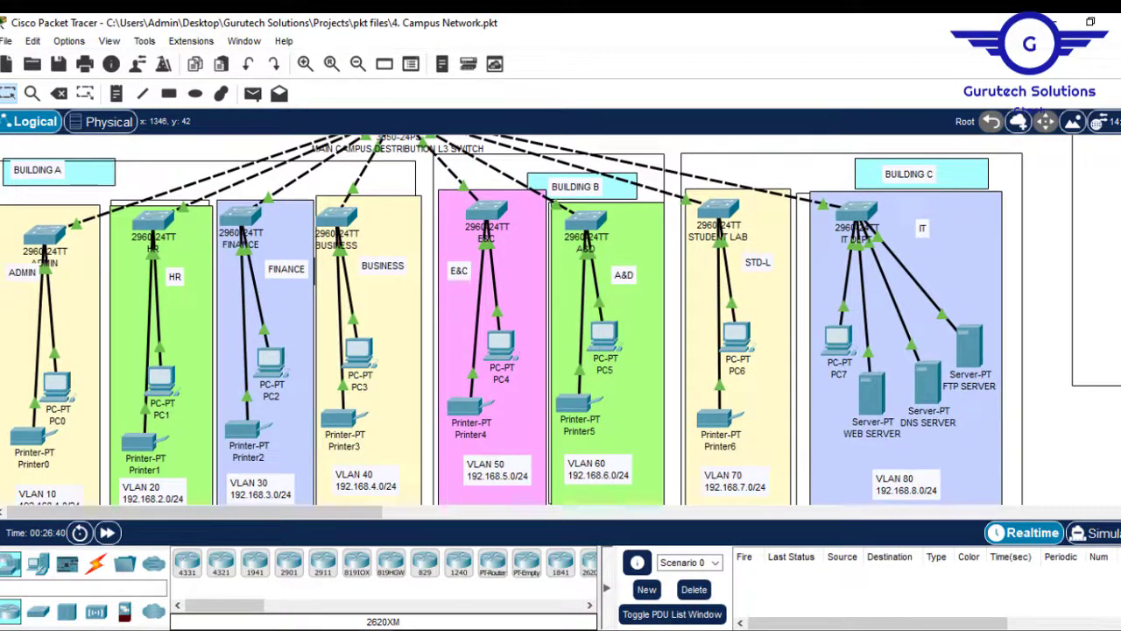
- Pass briefly over the Bank System Network, then return to the 6. Business Company Network
{"action": "mouse_move", "coordinate": [551, 628]}
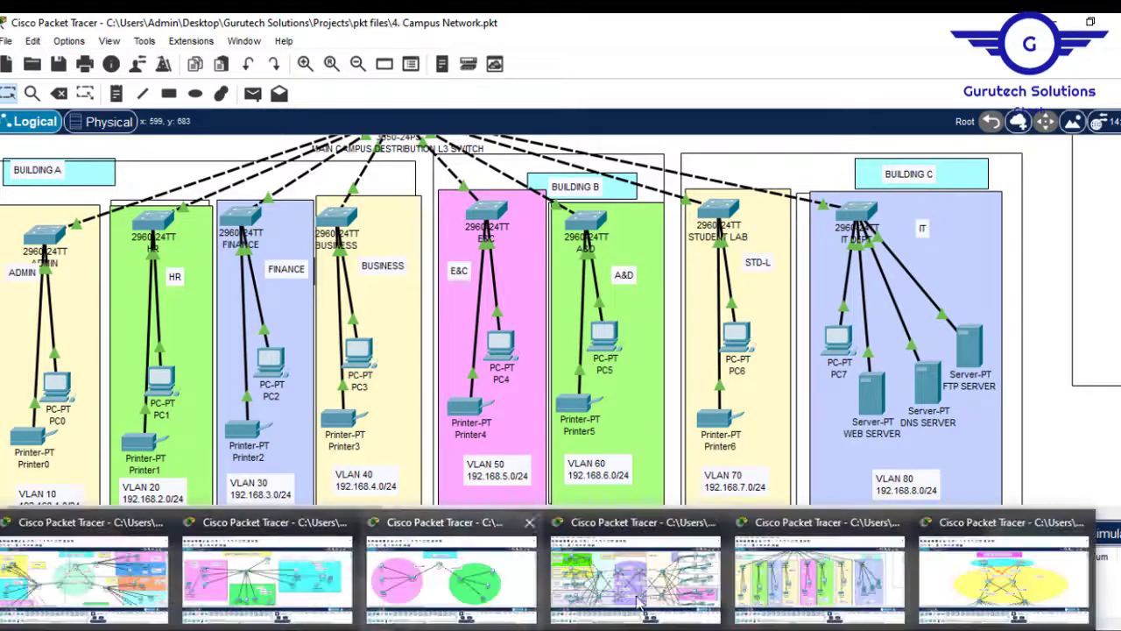
{"action": "left_click", "coordinate": [667, 588]}
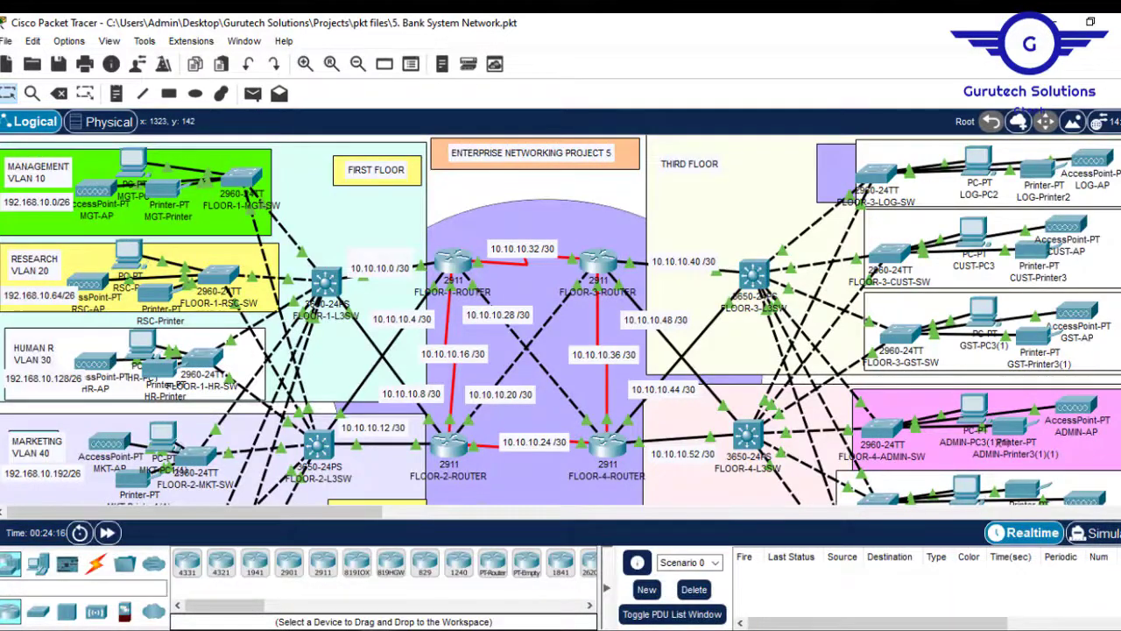
{"action": "scroll", "coordinate": [560, 320], "scroll_direction": "down", "scroll_amount": 1}
{"action": "scroll", "coordinate": [561, 320], "scroll_direction": "down", "scroll_amount": 5}
{"action": "scroll", "coordinate": [561, 319], "scroll_direction": "up", "scroll_amount": 6}
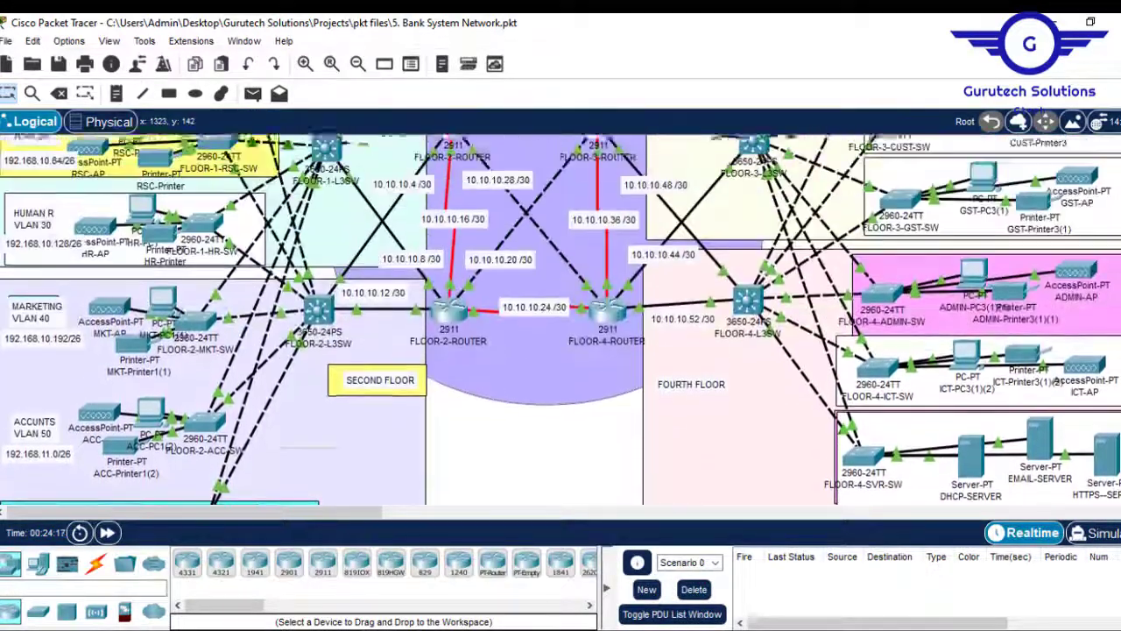
{"action": "scroll", "coordinate": [560, 319], "scroll_direction": "down", "scroll_amount": 6}
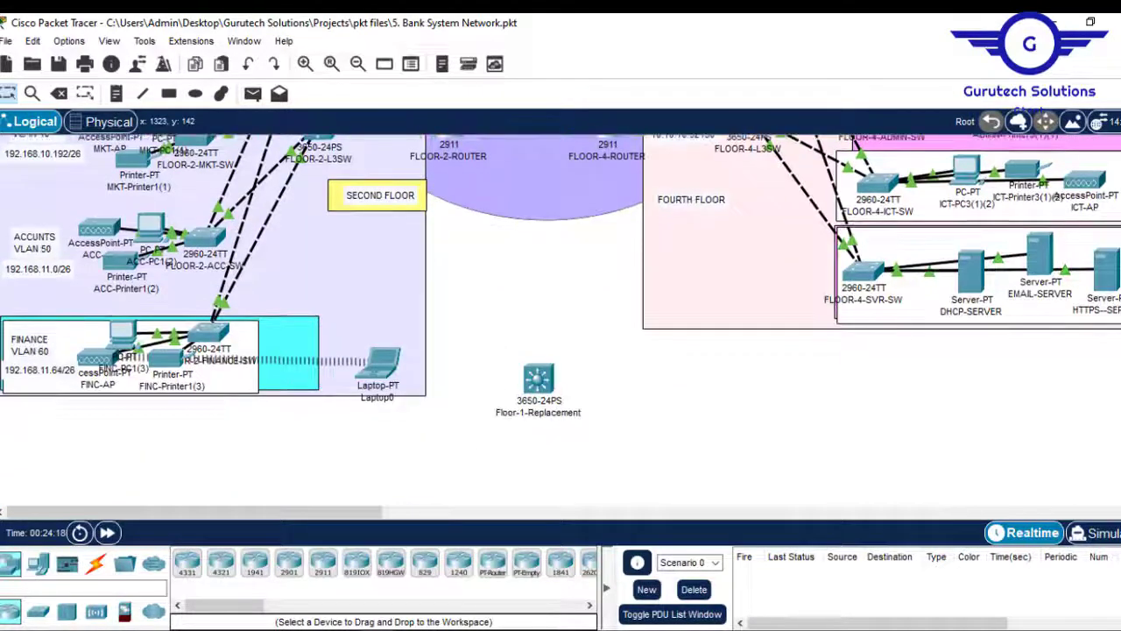
{"action": "scroll", "coordinate": [561, 320], "scroll_direction": "up", "scroll_amount": 6}
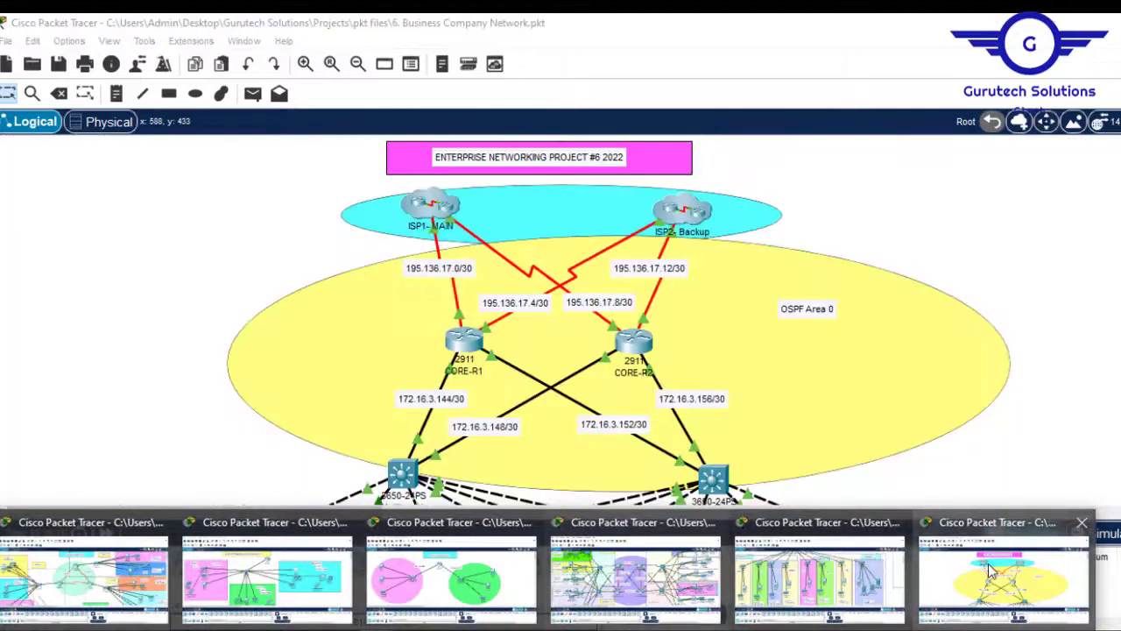
{"action": "left_click", "coordinate": [993, 571]}
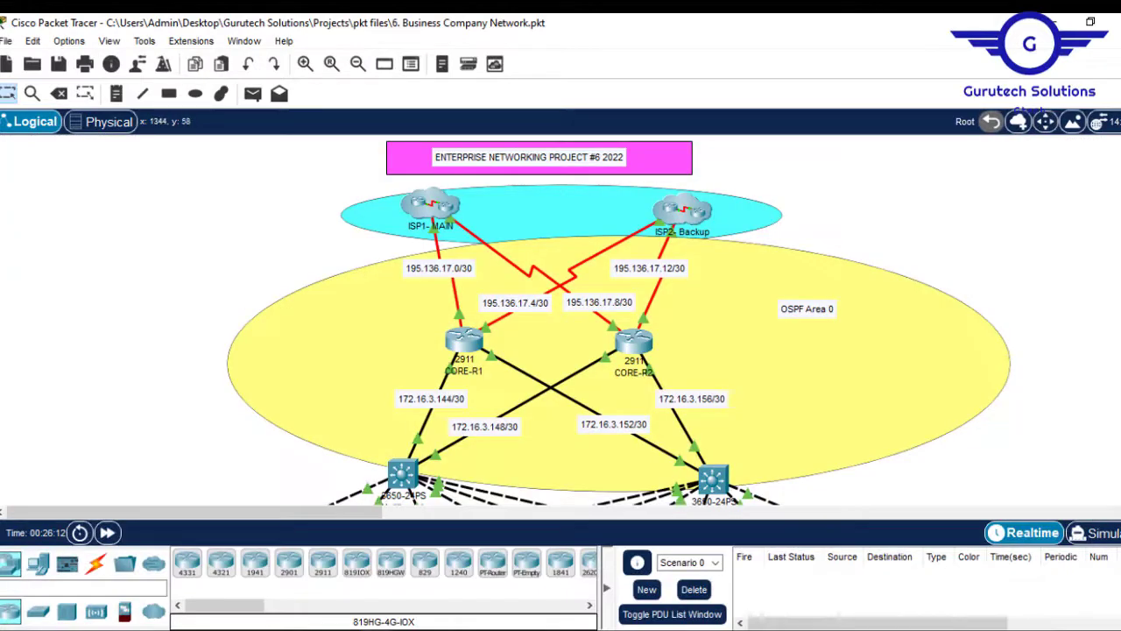
- Scroll around the Business Company Network canvas, then switch to the Gurutech YouTube channel in Chrome
{"action": "scroll", "coordinate": [560, 320], "scroll_direction": "down", "scroll_amount": 15}
{"action": "scroll", "coordinate": [561, 320], "scroll_direction": "up", "scroll_amount": 11}
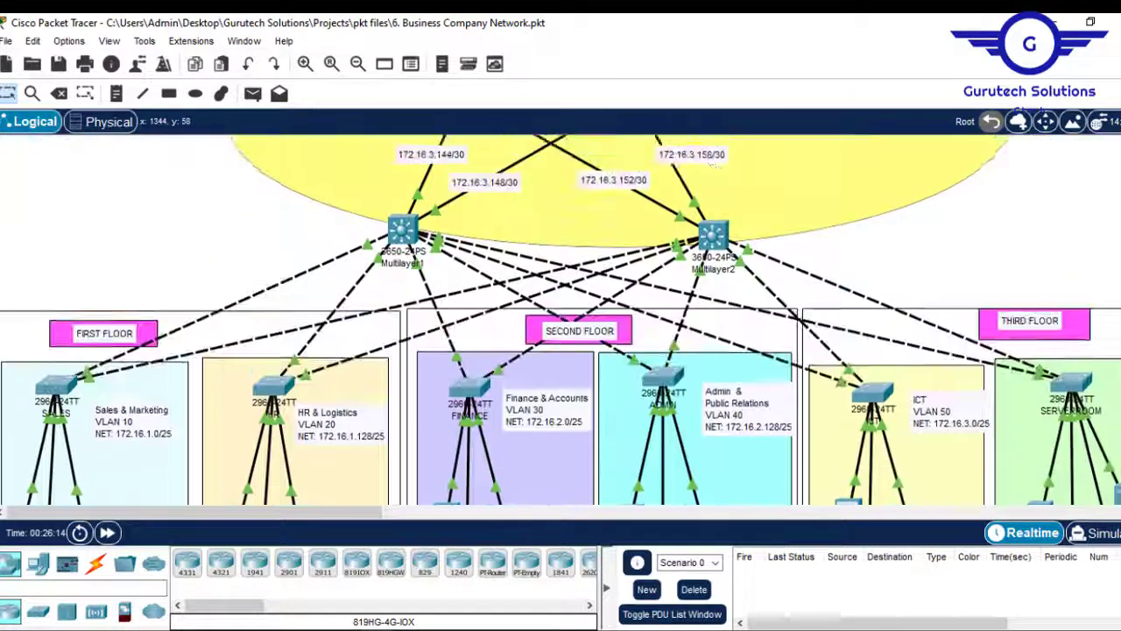
{"action": "scroll", "coordinate": [560, 319], "scroll_direction": "up", "scroll_amount": 5}
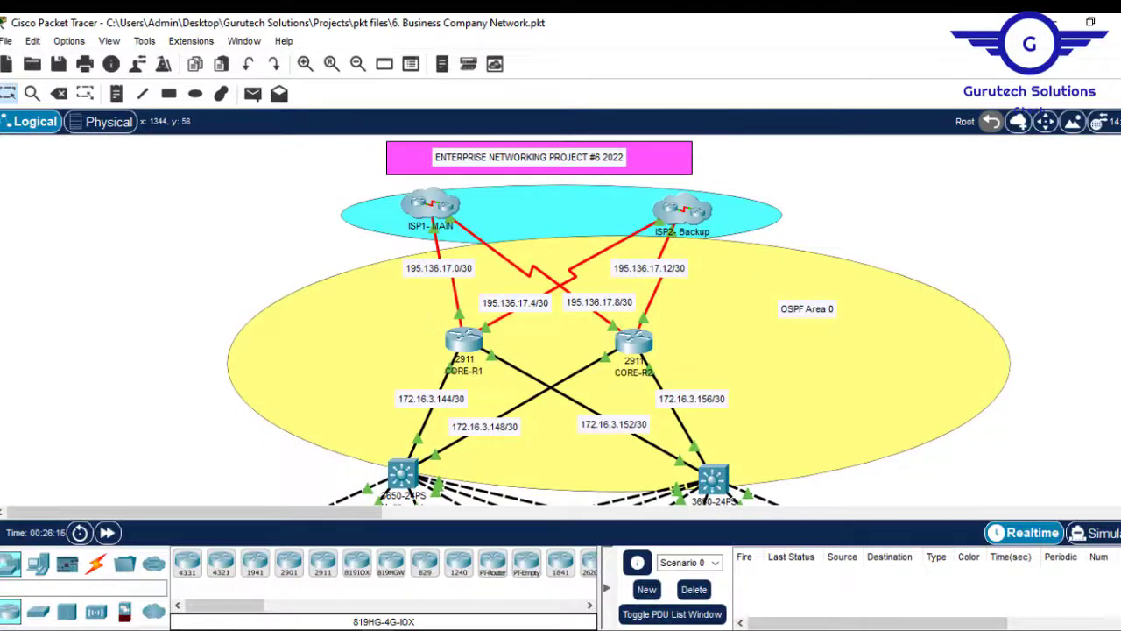
{"action": "scroll", "coordinate": [560, 320], "scroll_direction": "down", "scroll_amount": 8}
{"action": "scroll", "coordinate": [560, 319], "scroll_direction": "up", "scroll_amount": 5}
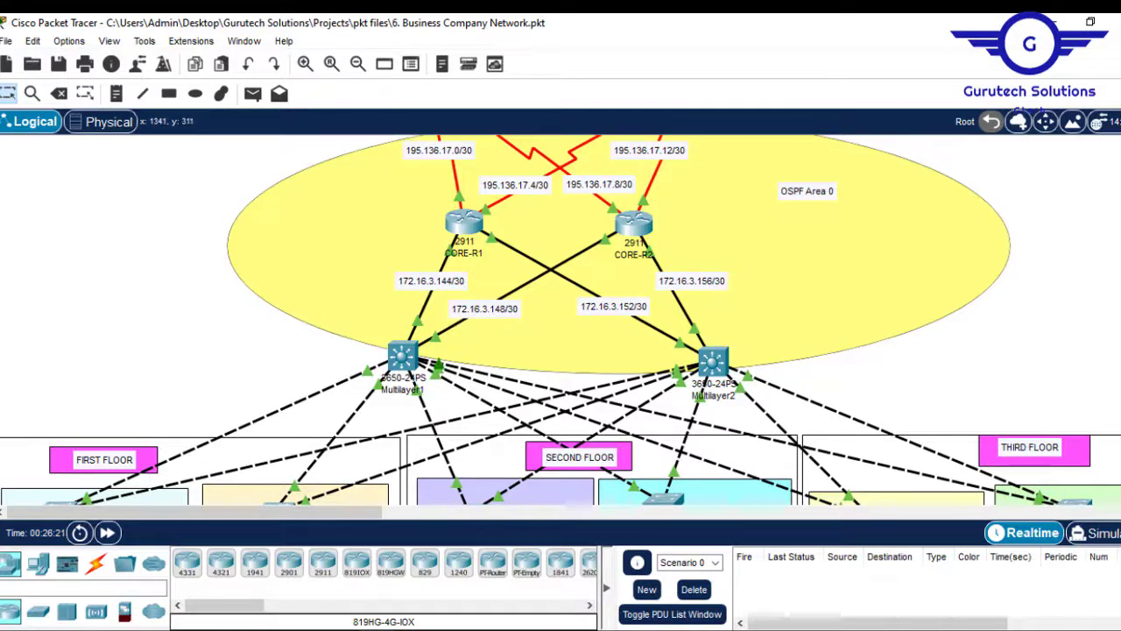
{"action": "scroll", "coordinate": [561, 320], "scroll_direction": "down", "scroll_amount": 3}
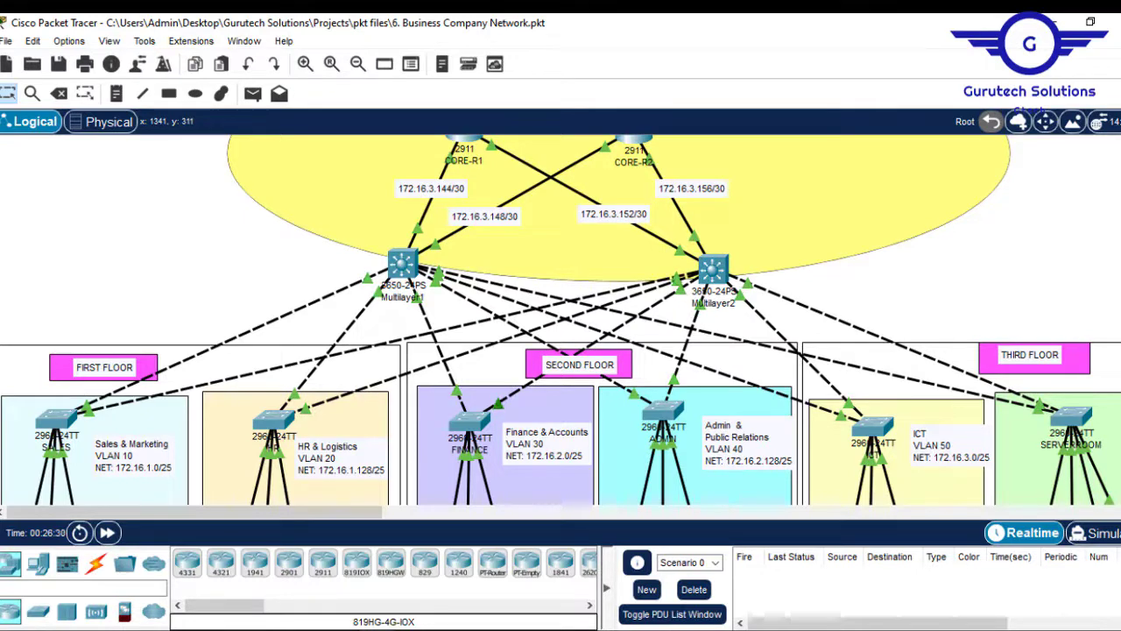
{"action": "scroll", "coordinate": [561, 319], "scroll_direction": "up", "scroll_amount": 5}
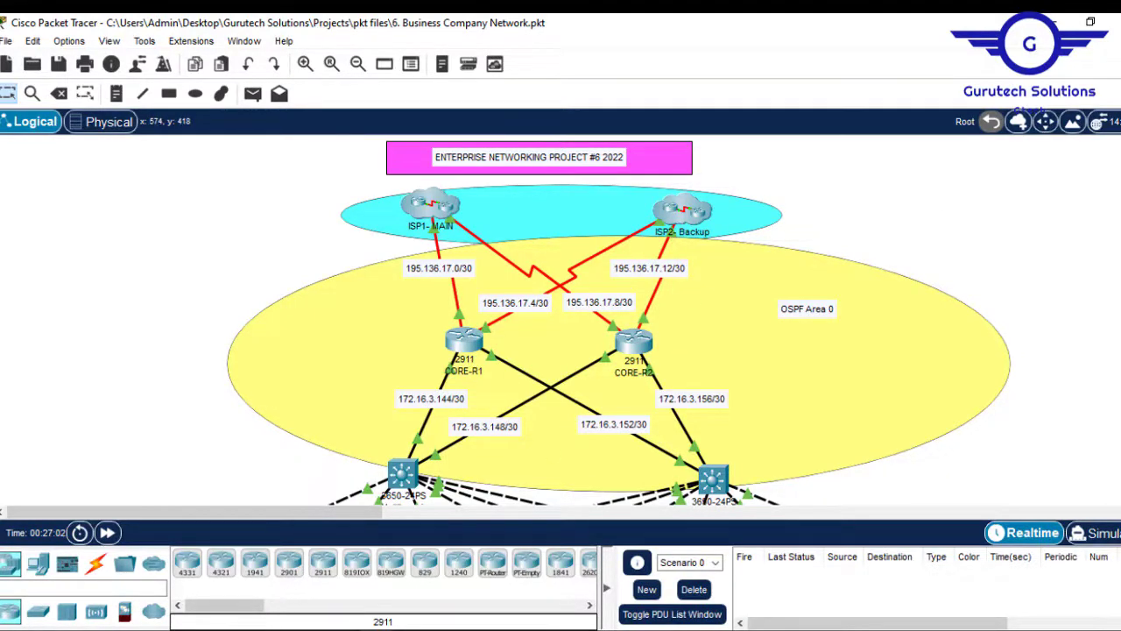
{"action": "key", "text": "alt+Tab"}
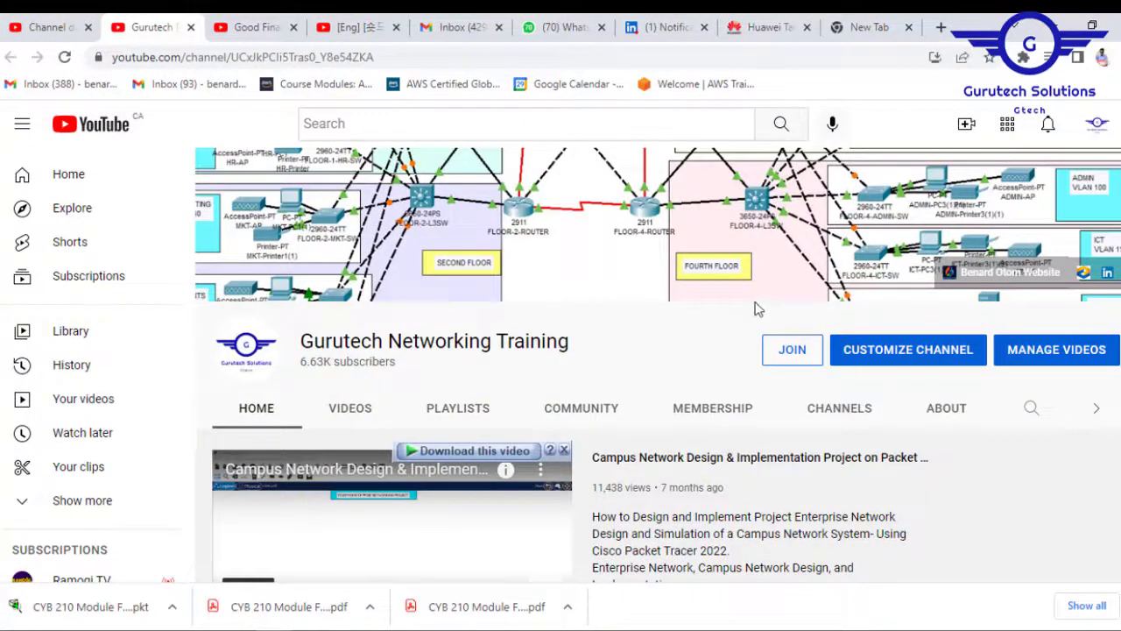
{"action": "left_click", "coordinate": [768, 626]}
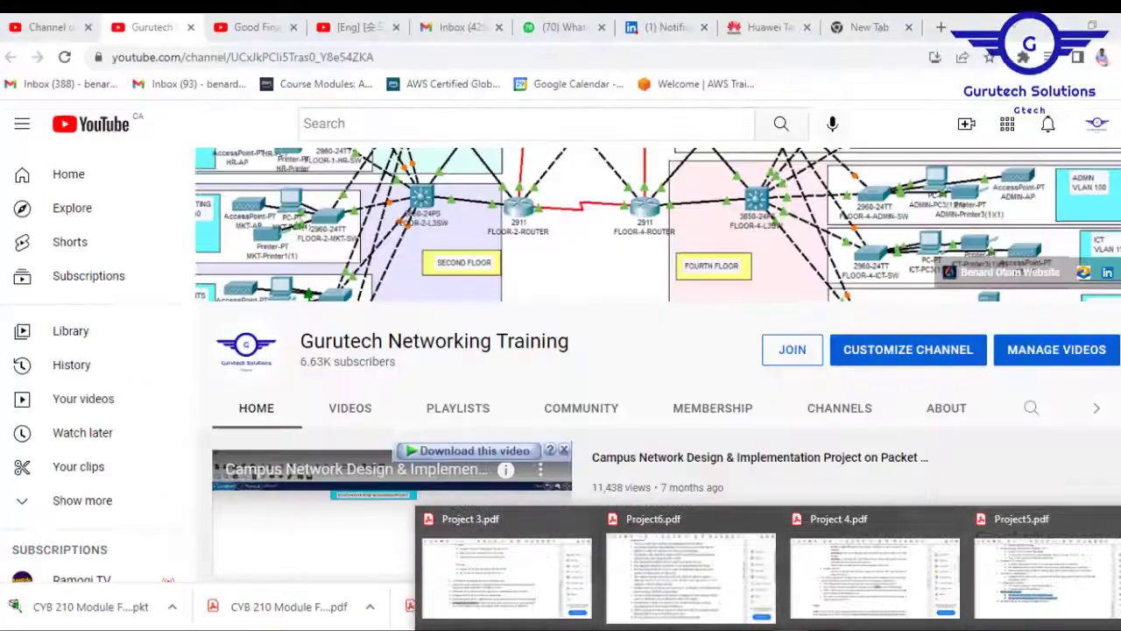
{"action": "mouse_move", "coordinate": [732, 627]}
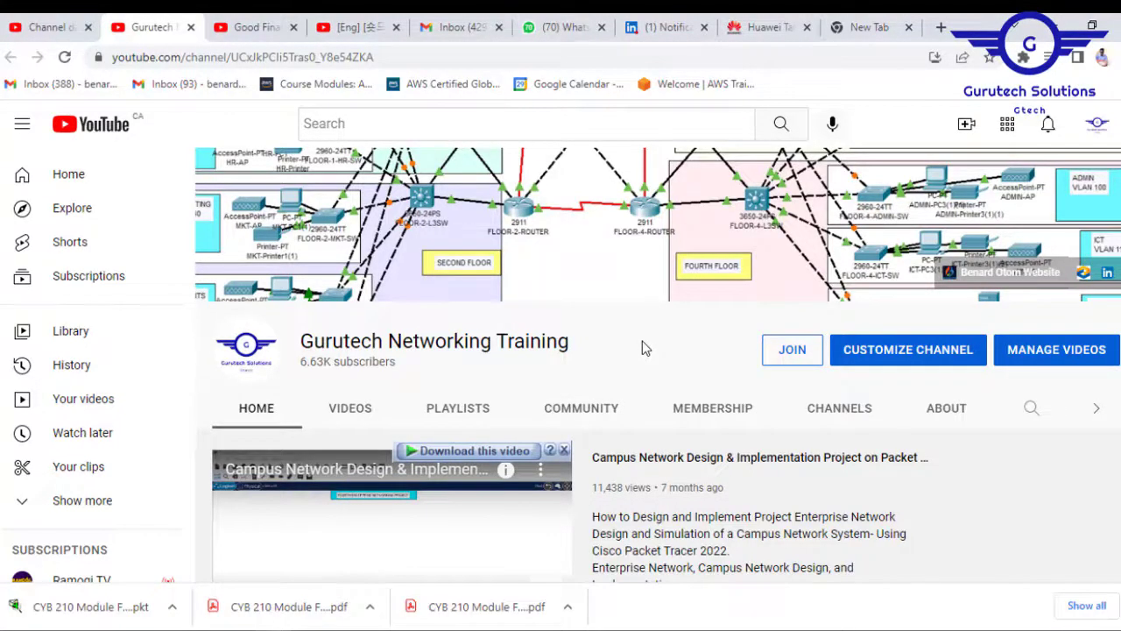
{"action": "left_click", "coordinate": [794, 362]}
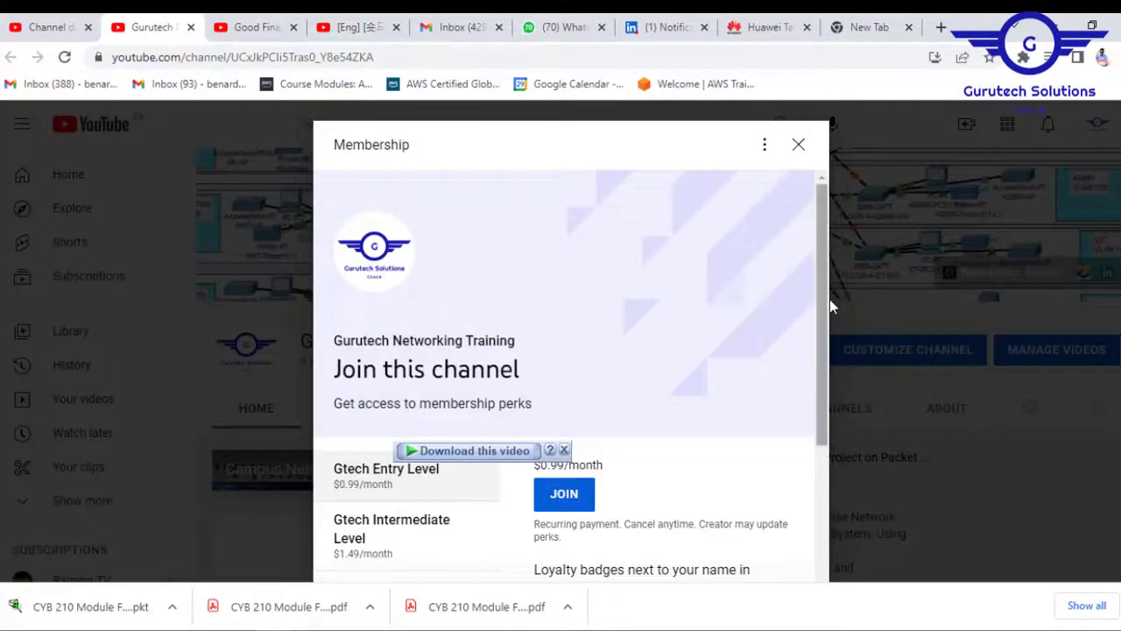
{"action": "left_click_drag", "start_coordinate": [818, 284], "coordinate": [809, 360]}
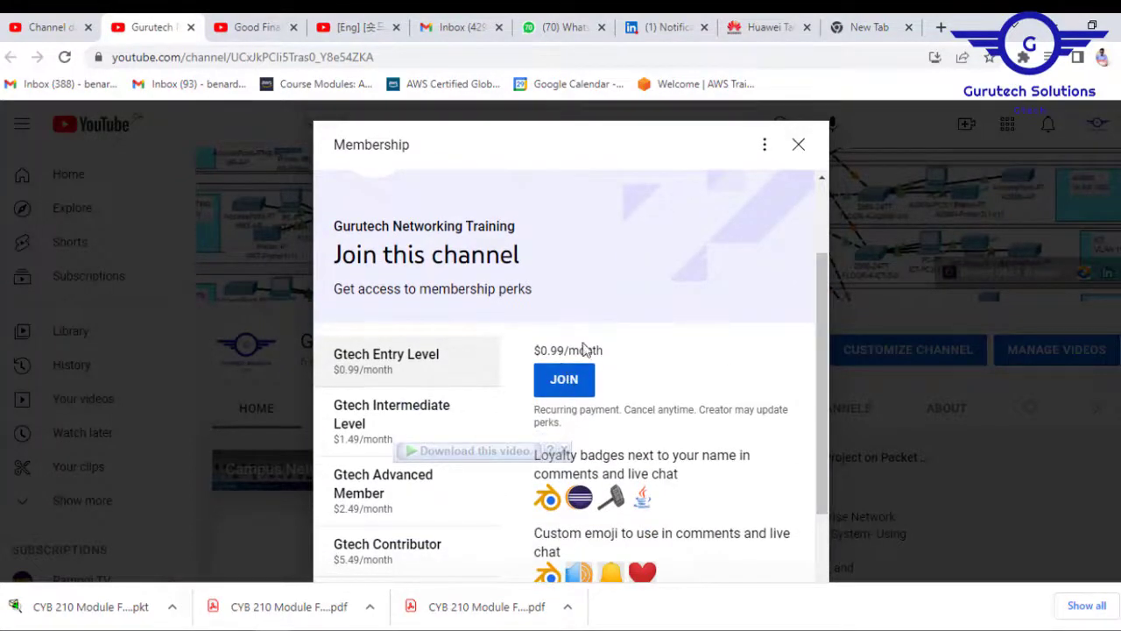
{"action": "left_click", "coordinate": [800, 146]}
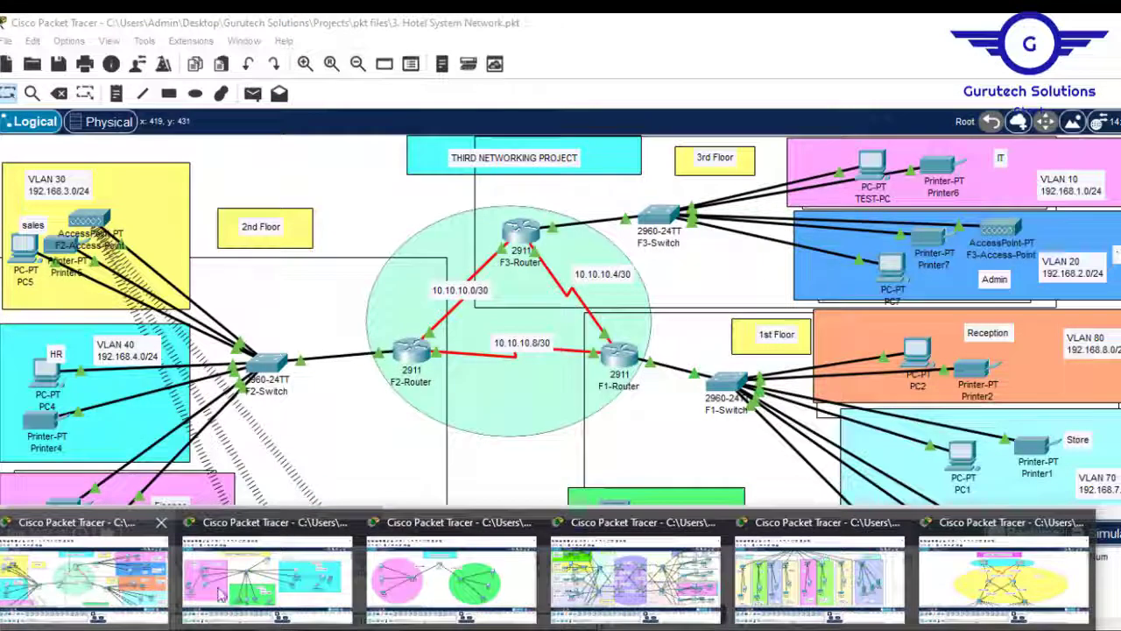
{"action": "mouse_move", "coordinate": [293, 578]}
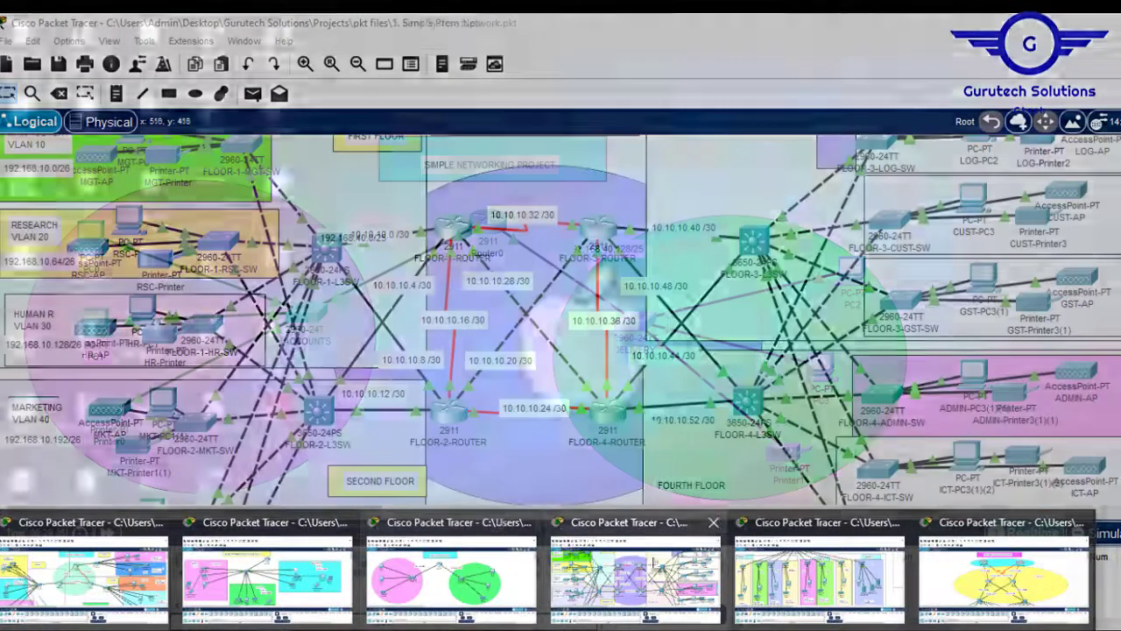
{"action": "mouse_move", "coordinate": [755, 584]}
{"action": "mouse_move", "coordinate": [997, 594]}
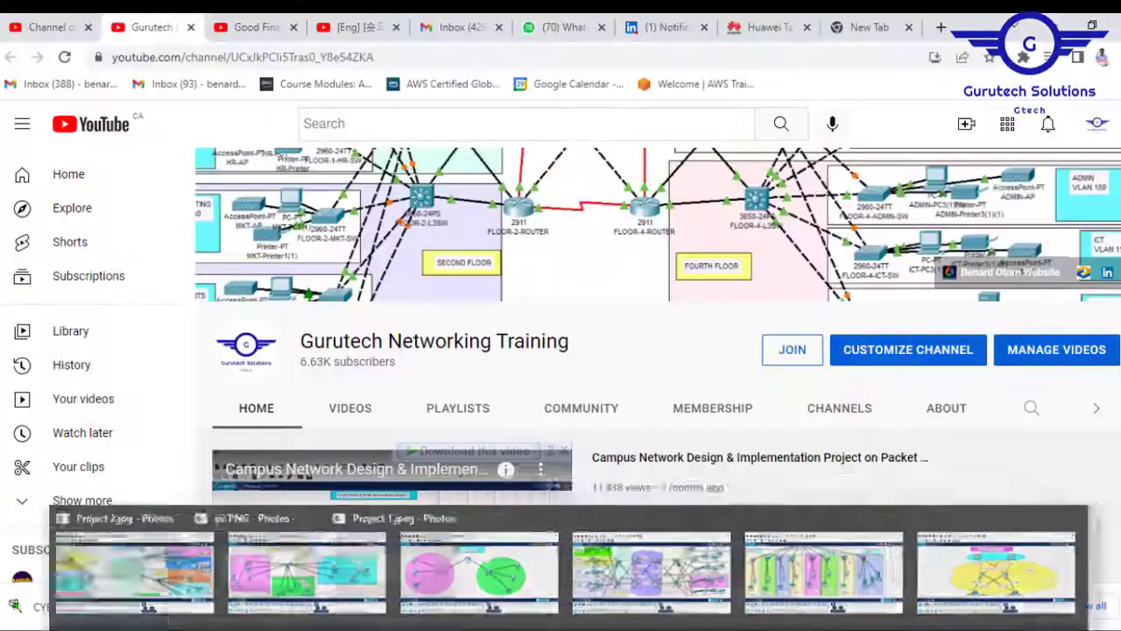
{"action": "mouse_move", "coordinate": [589, 589]}
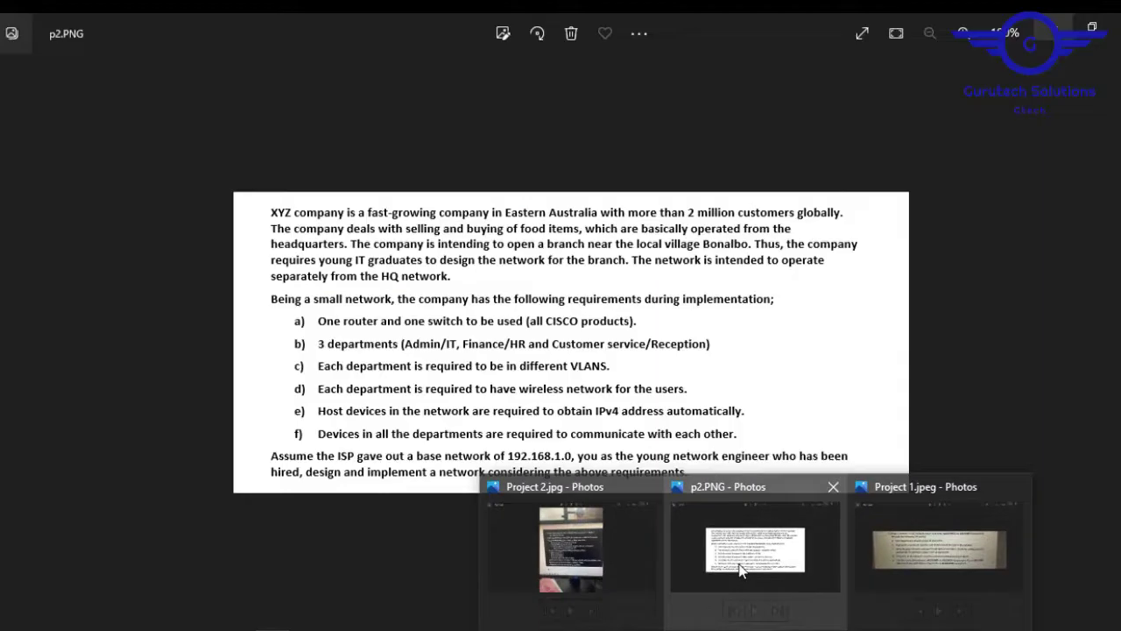
{"action": "mouse_move", "coordinate": [940, 553]}
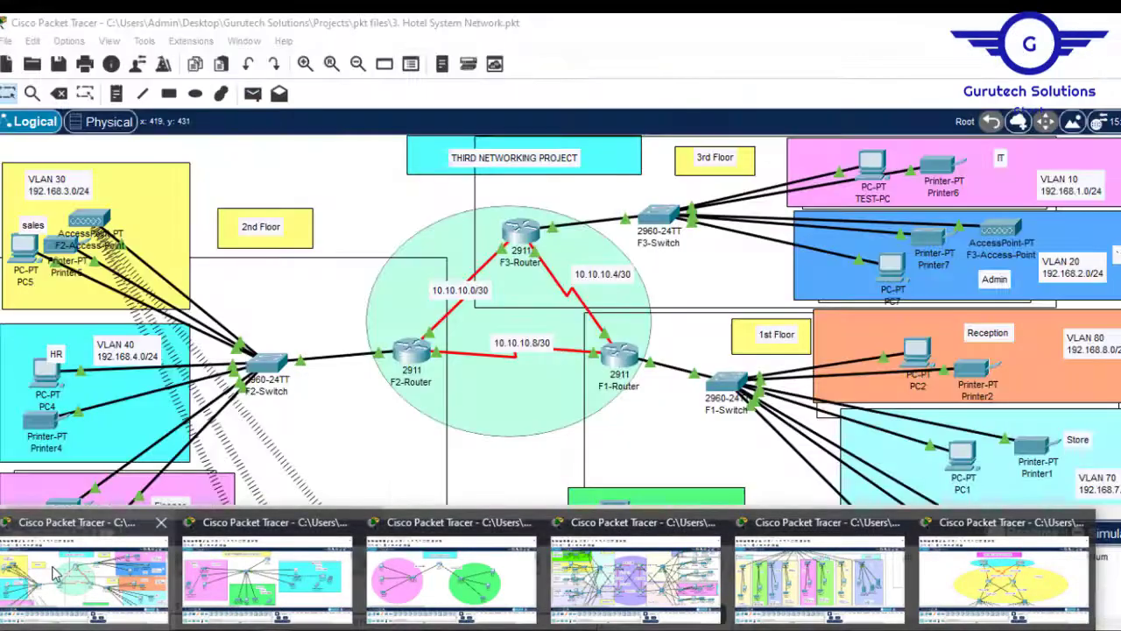
{"action": "mouse_move", "coordinate": [342, 586]}
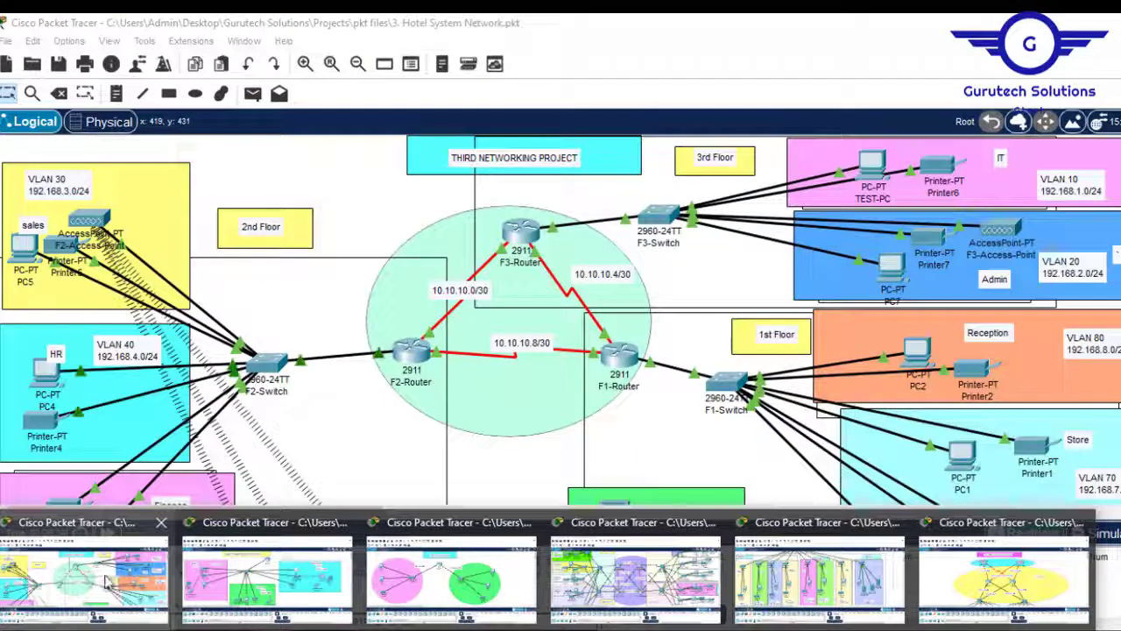
{"action": "mouse_move", "coordinate": [385, 576]}
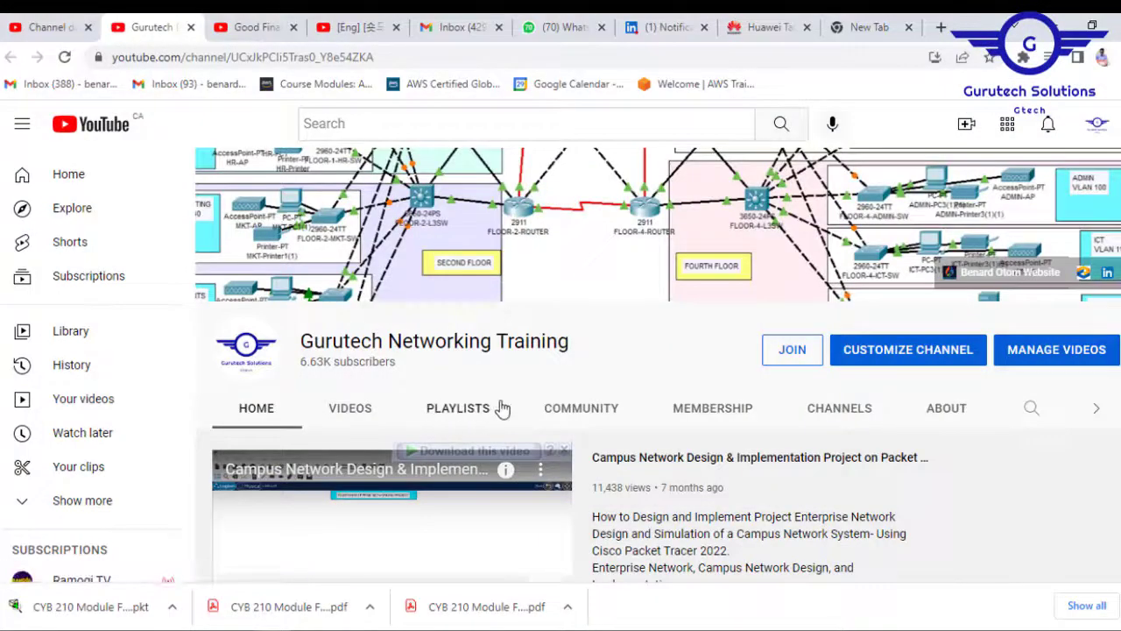
- Find the Enterprise Networking Projects playlist among the channel's playlists and open it
{"action": "left_click", "coordinate": [450, 417]}
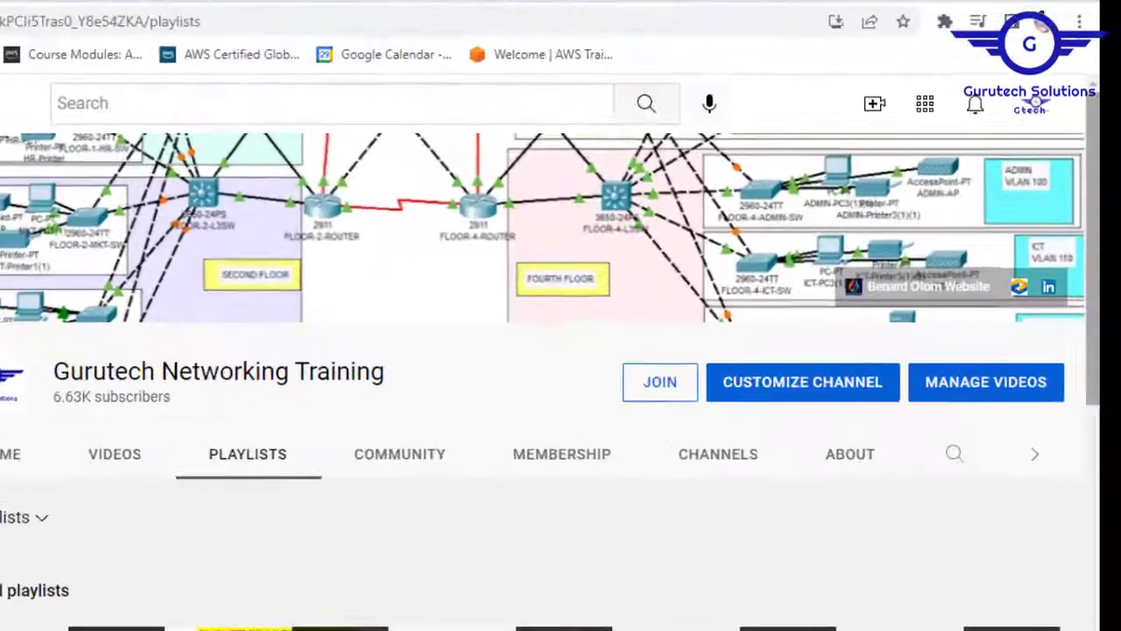
{"action": "scroll", "coordinate": [561, 394], "scroll_direction": "down", "scroll_amount": 5}
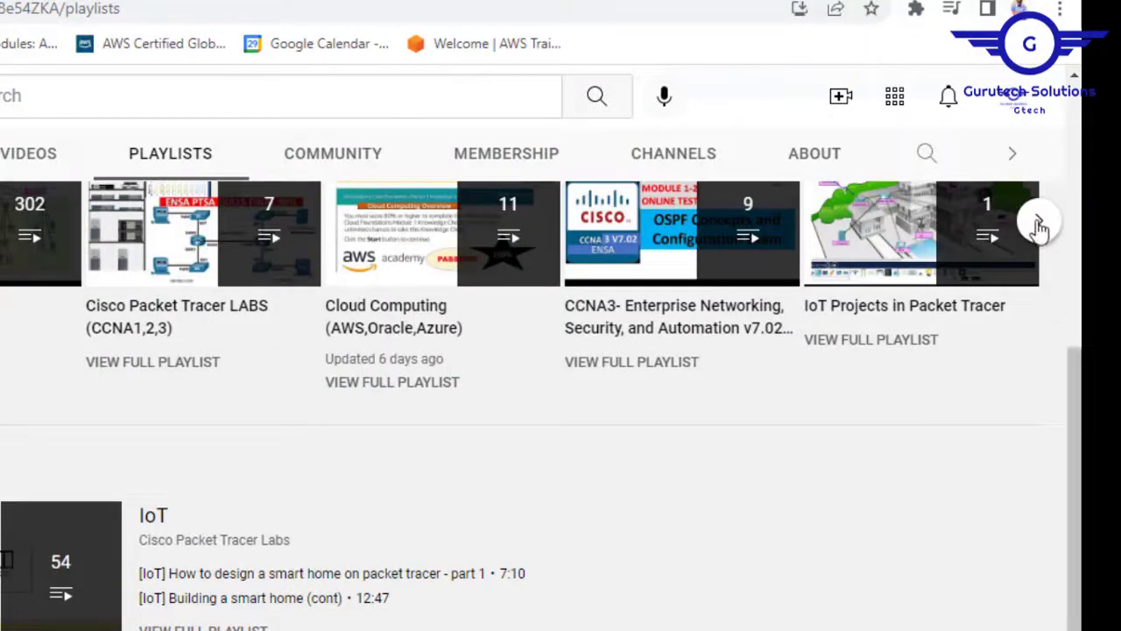
{"action": "left_click", "coordinate": [1038, 221]}
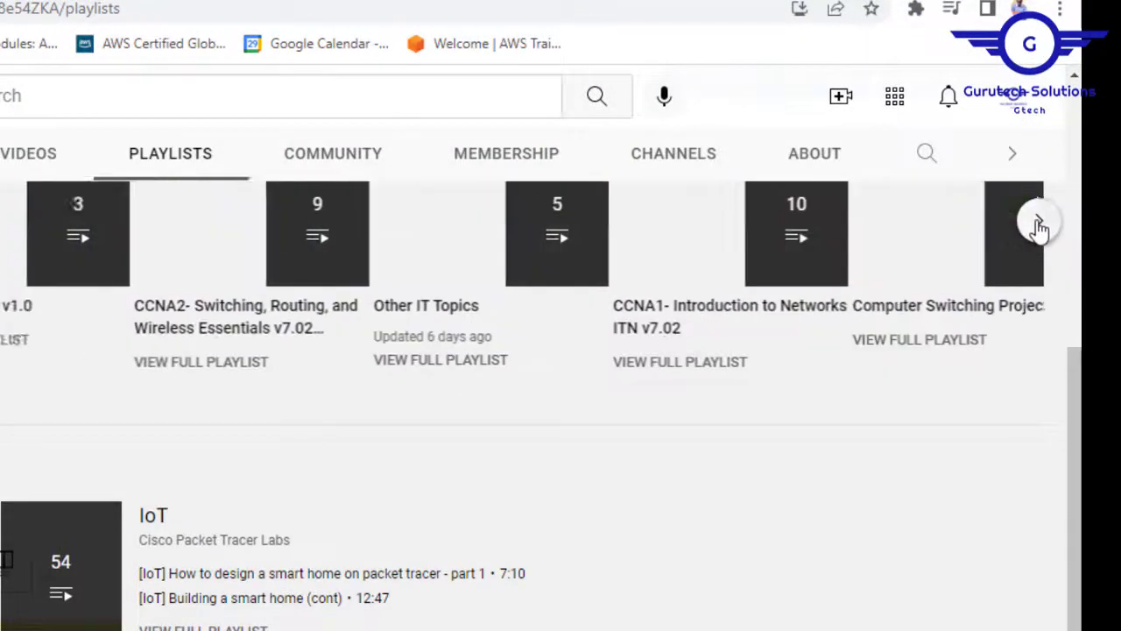
{"action": "left_click", "coordinate": [1038, 222]}
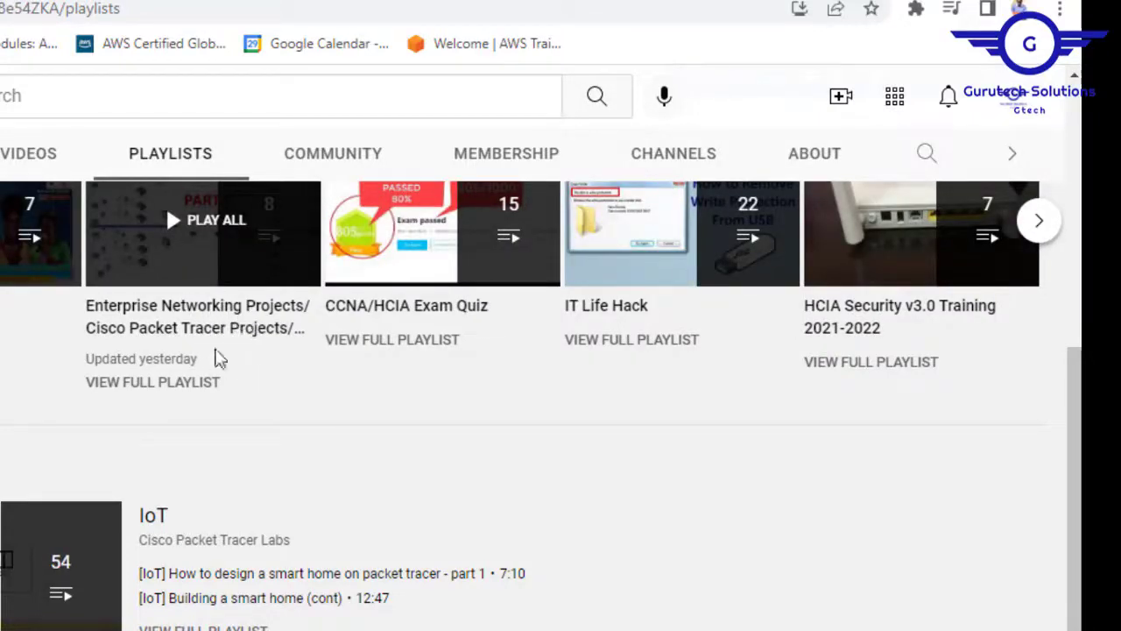
{"action": "left_click", "coordinate": [225, 335]}
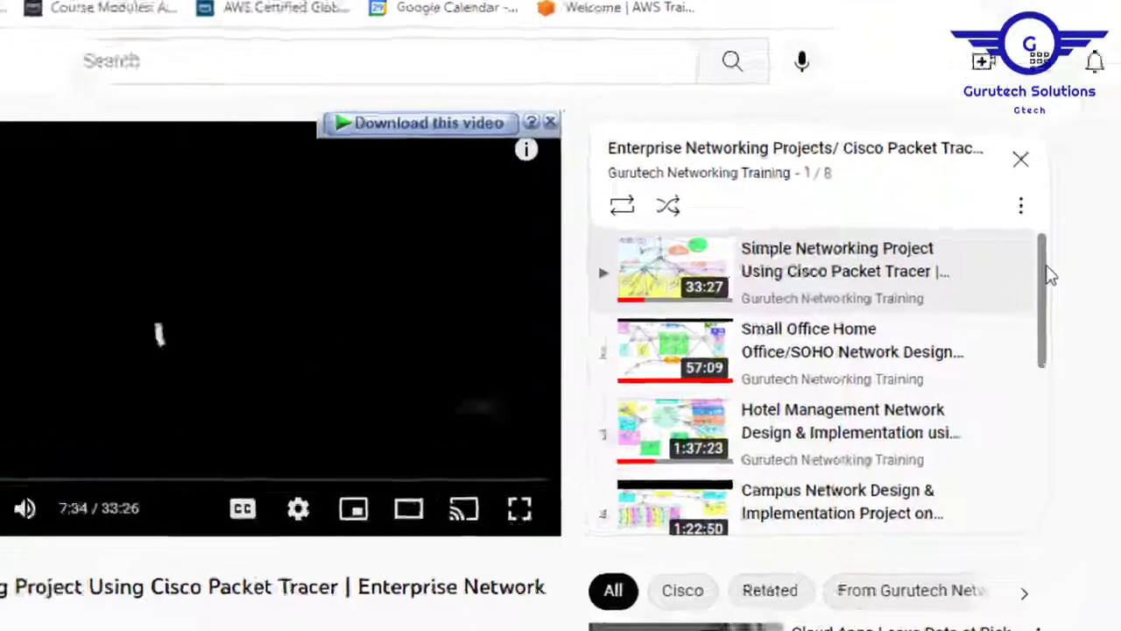
- Browse the eight videos listed in the Enterprise Networking Projects playlist
{"action": "scroll", "coordinate": [990, 338], "scroll_direction": "down", "scroll_amount": 2}
{"action": "scroll", "coordinate": [1069, 501], "scroll_direction": "down", "scroll_amount": 3}
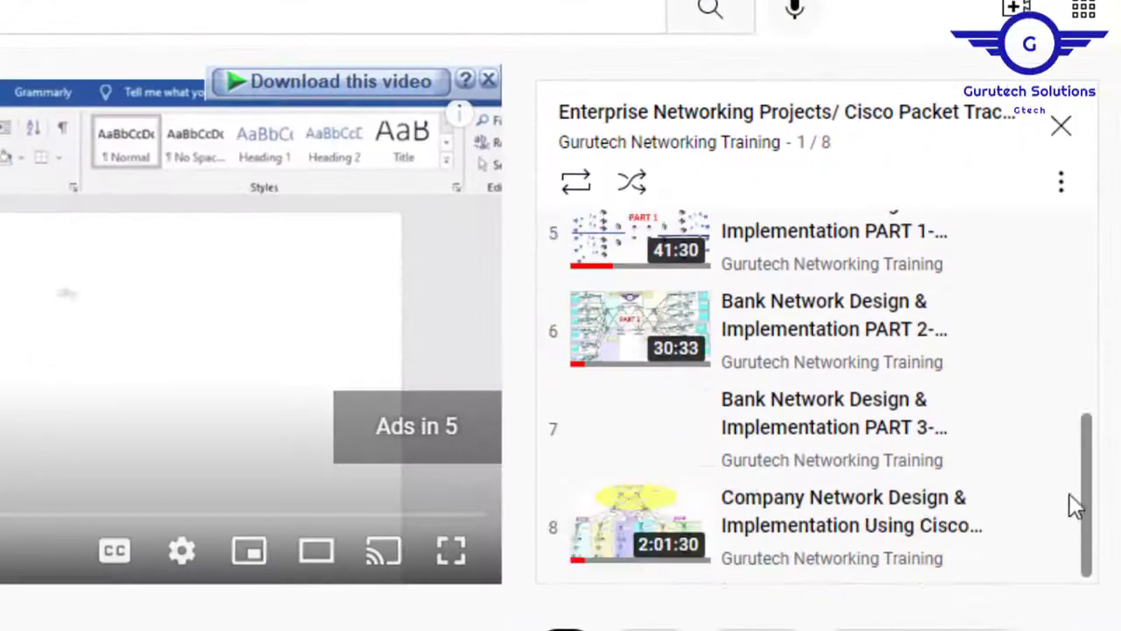
{"action": "scroll", "coordinate": [1067, 394], "scroll_direction": "up", "scroll_amount": 5}
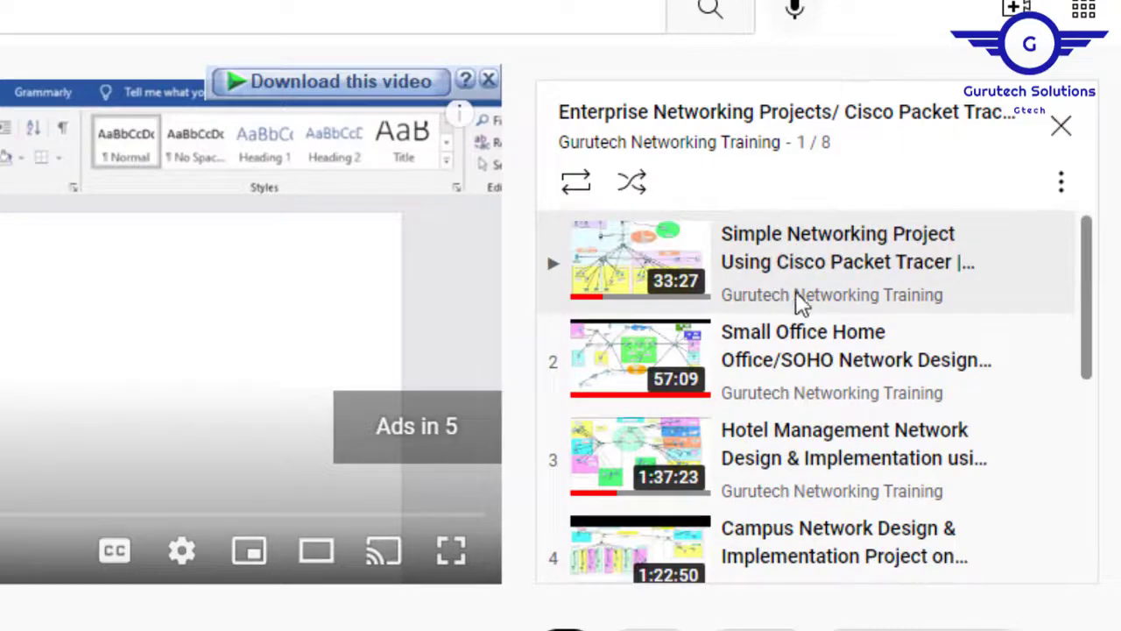
{"action": "scroll", "coordinate": [899, 275], "scroll_direction": "down", "scroll_amount": 1}
{"action": "scroll", "coordinate": [876, 289], "scroll_direction": "up", "scroll_amount": 1}
{"action": "scroll", "coordinate": [1014, 358], "scroll_direction": "down", "scroll_amount": 2}
{"action": "scroll", "coordinate": [954, 325], "scroll_direction": "up", "scroll_amount": 1}
{"action": "scroll", "coordinate": [929, 326], "scroll_direction": "up", "scroll_amount": 1}
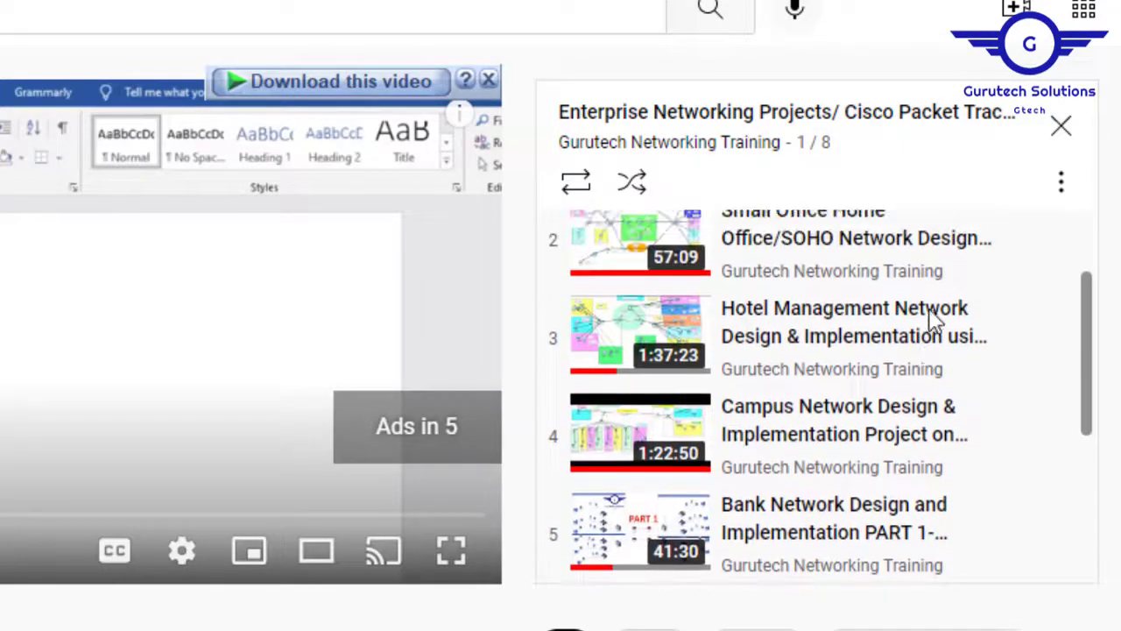
{"action": "scroll", "coordinate": [951, 328], "scroll_direction": "down", "scroll_amount": 2}
{"action": "scroll", "coordinate": [916, 350], "scroll_direction": "up", "scroll_amount": 1}
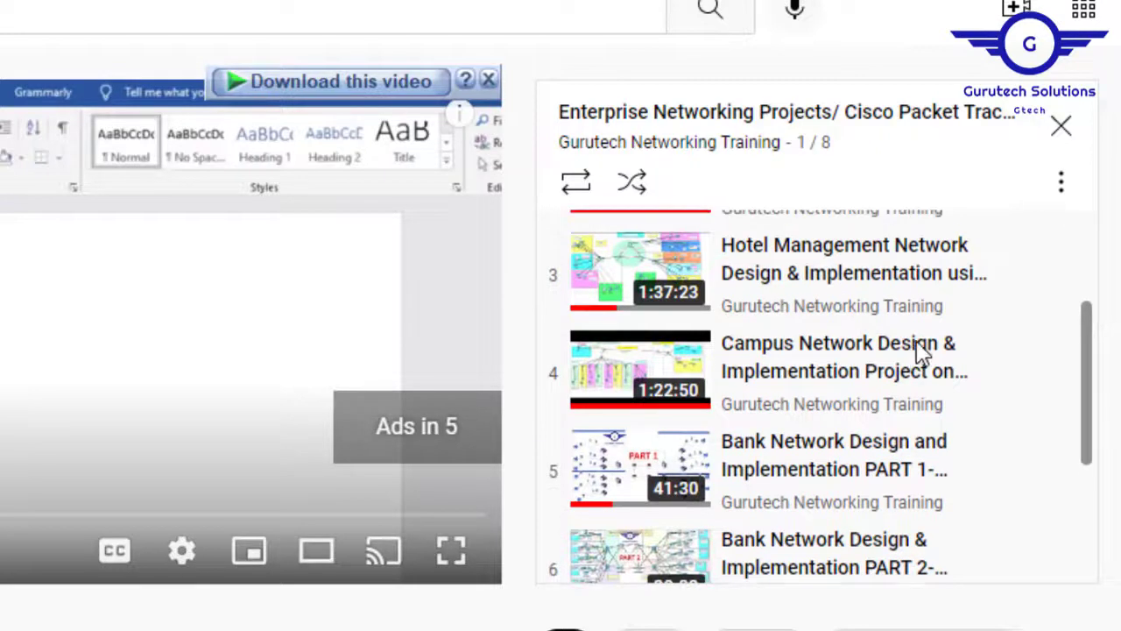
{"action": "scroll", "coordinate": [920, 355], "scroll_direction": "down", "scroll_amount": 1}
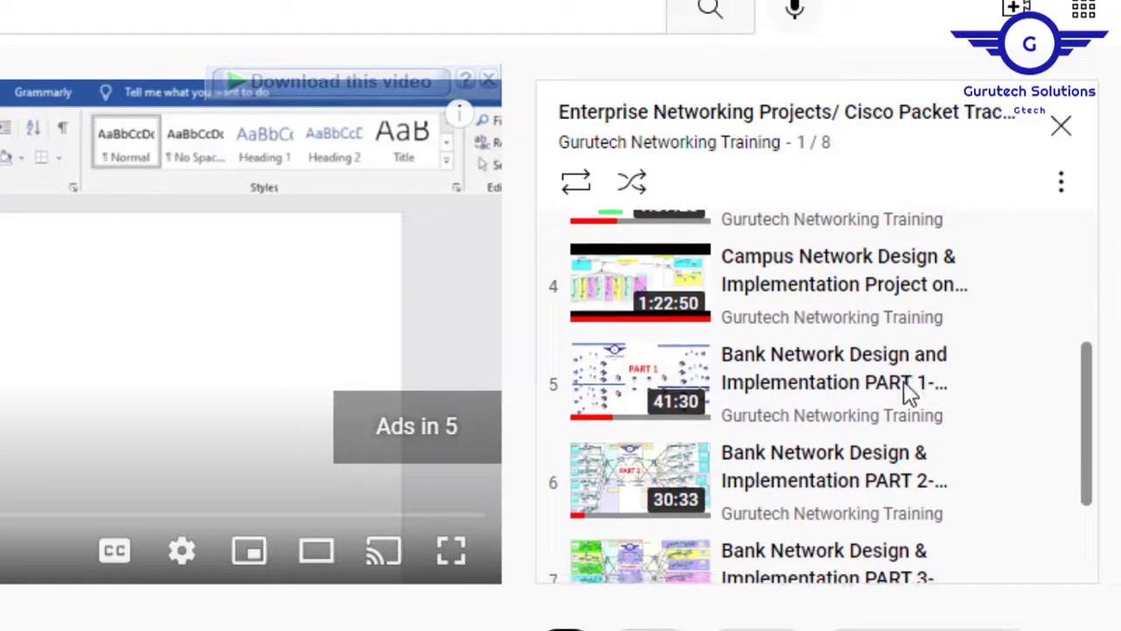
{"action": "scroll", "coordinate": [911, 408], "scroll_direction": "down", "scroll_amount": 2}
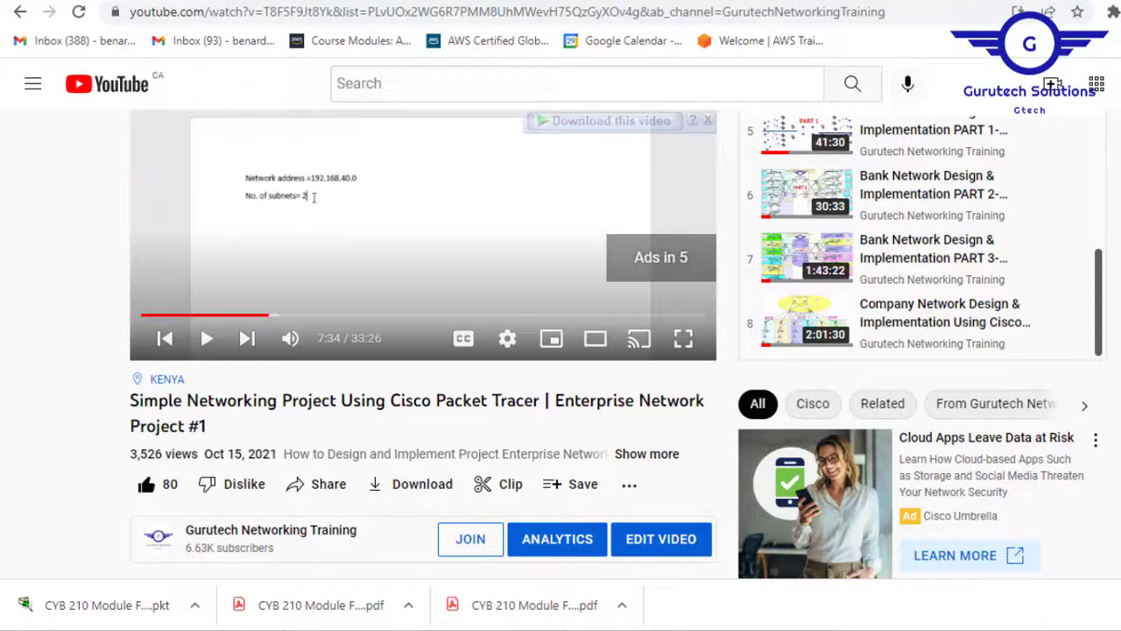
{"action": "scroll", "coordinate": [244, 299], "scroll_direction": "down", "scroll_amount": 2}
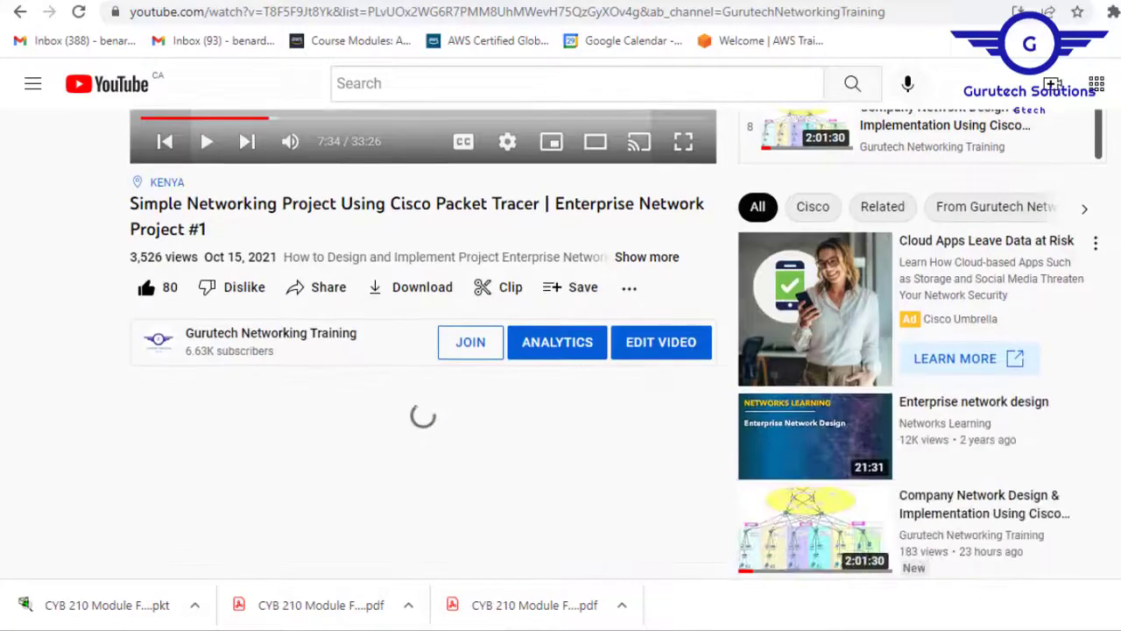